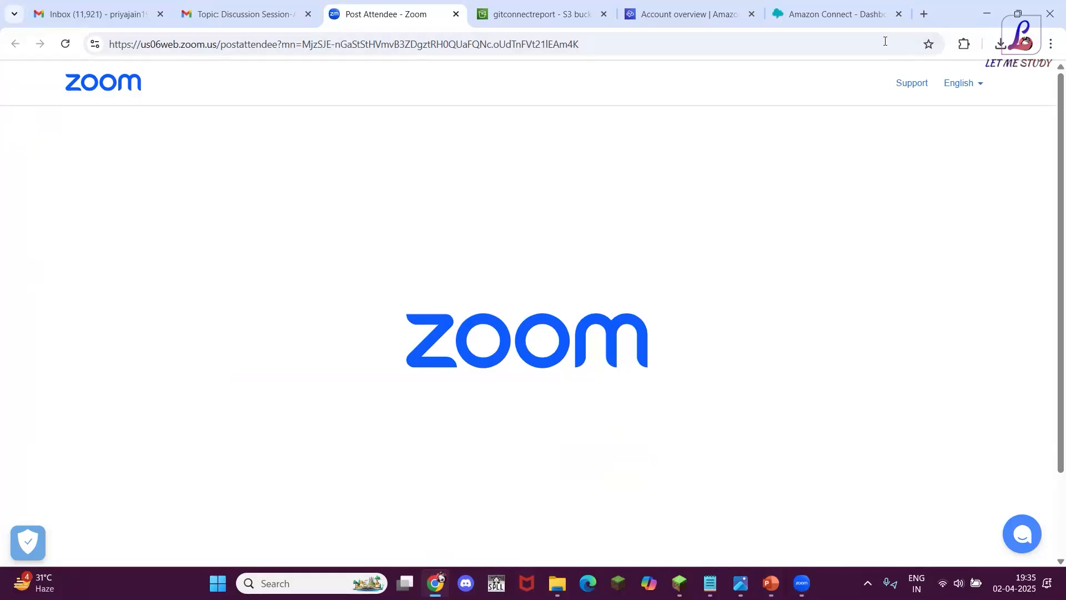
Search the AWS console services for amazon connect and open Amazon Connect in a new browser tab
{"action": "left_click", "coordinate": [676, 12]}
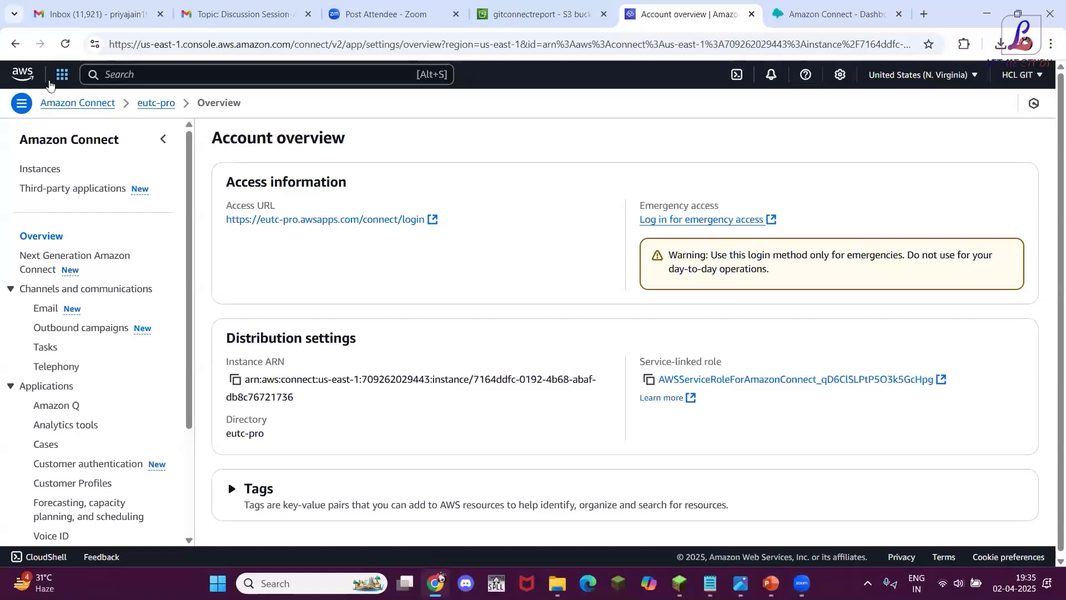
{"action": "left_click", "coordinate": [125, 76]}
{"action": "type", "text": "a"}
{"action": "type", "text": "mazon co"}
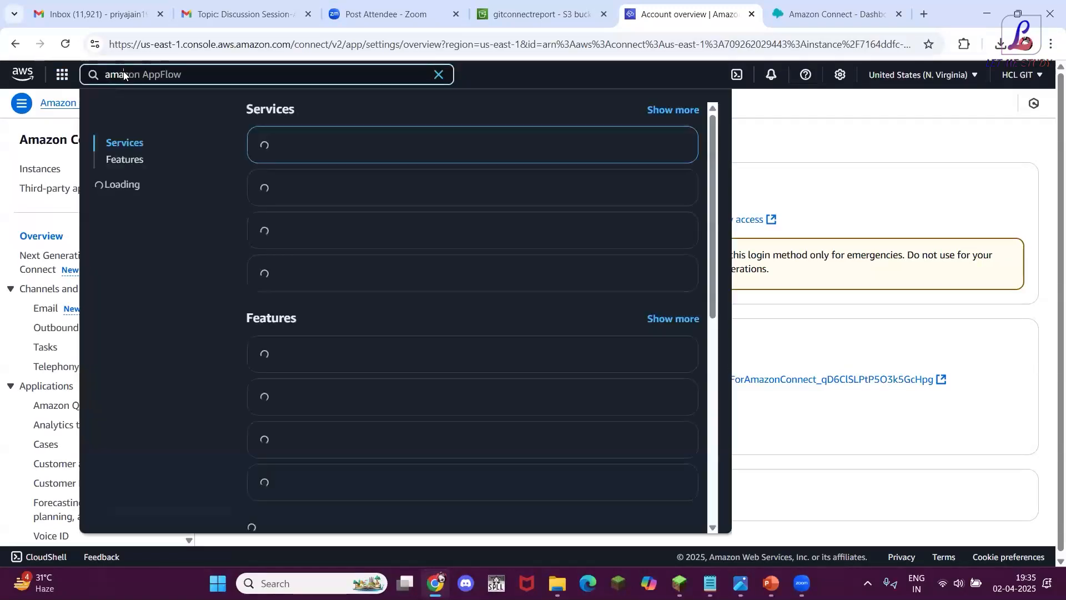
{"action": "type", "text": "nnect"}
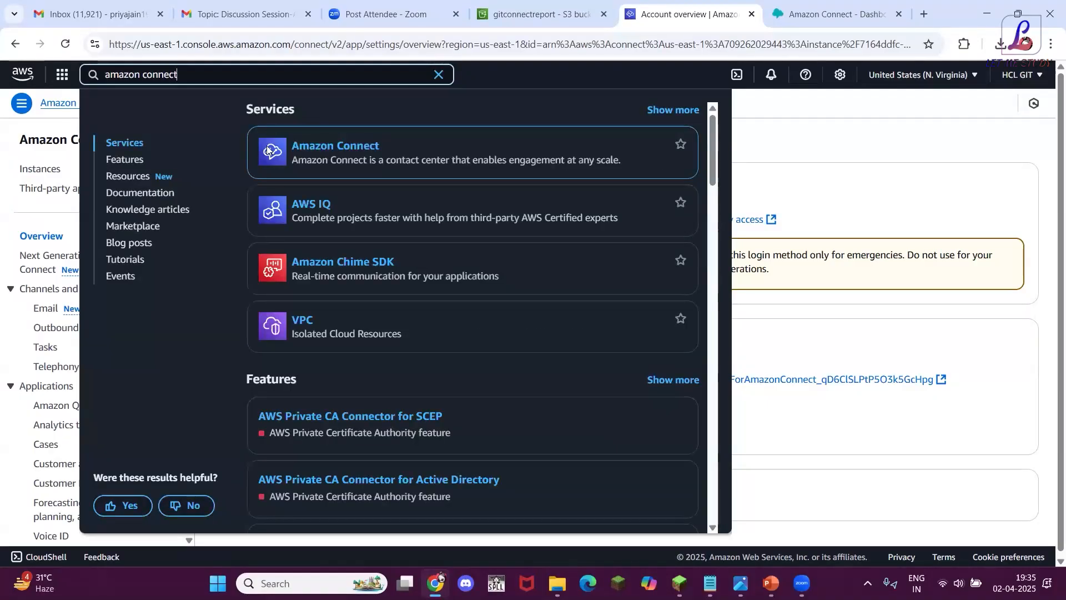
{"action": "right_click", "coordinate": [328, 146]}
{"action": "left_click", "coordinate": [362, 163]}
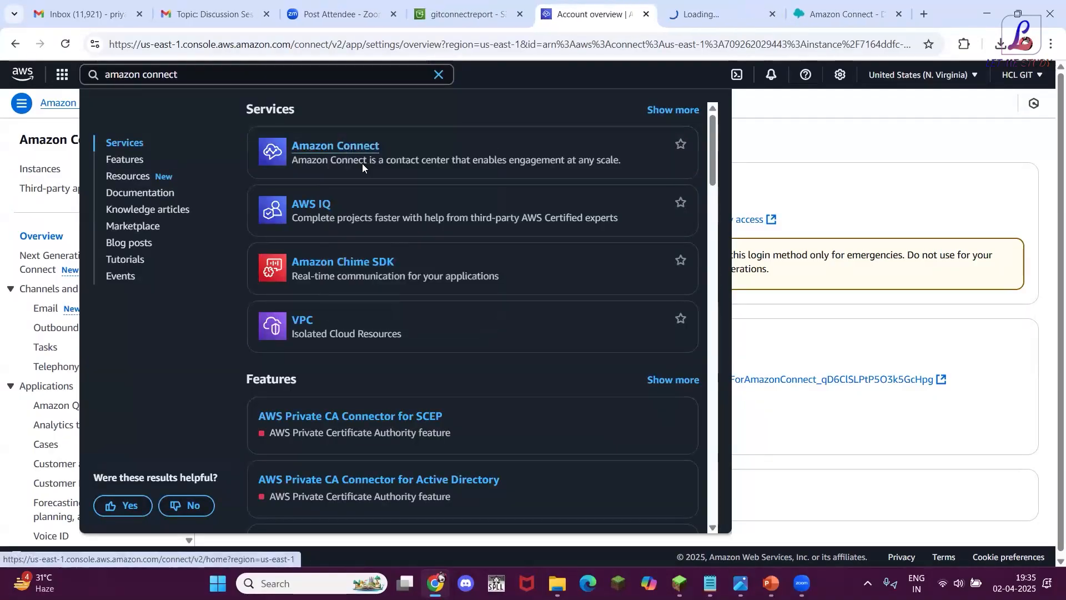
{"action": "left_click", "coordinate": [683, 21]}
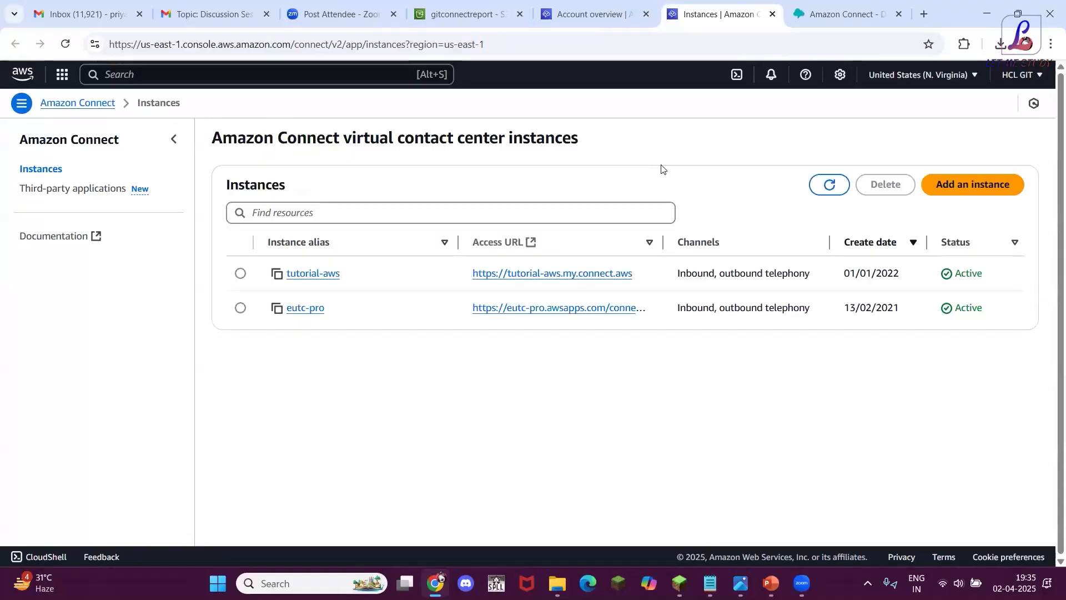
Log in to the eutc-pro instance through emergency access and open its Real-time metrics page
{"action": "left_click_drag", "start_coordinate": [579, 139], "coordinate": [509, 138]}
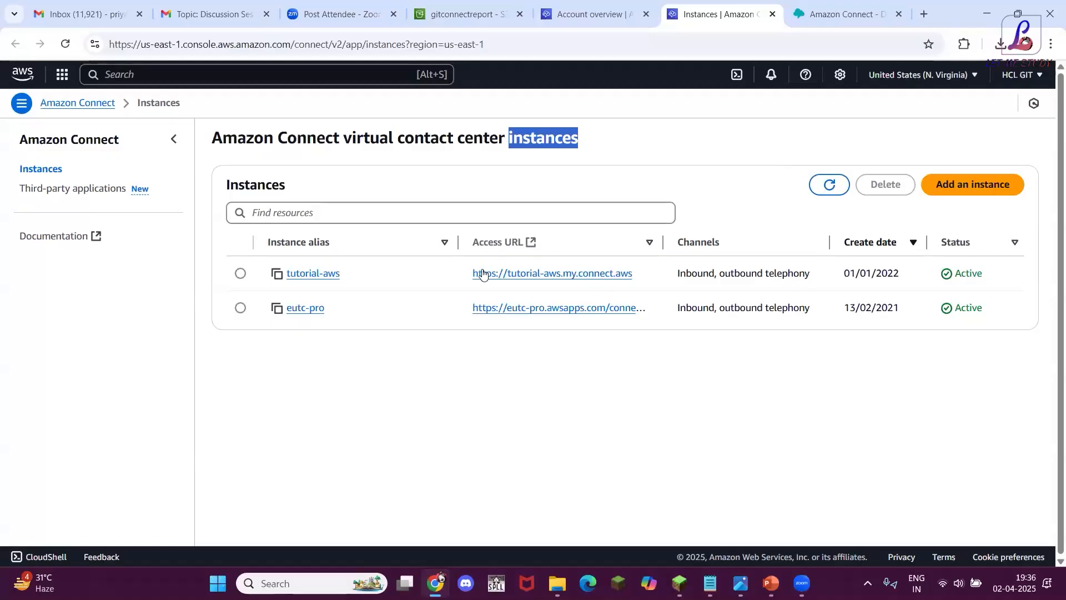
{"action": "left_click", "coordinate": [305, 308]}
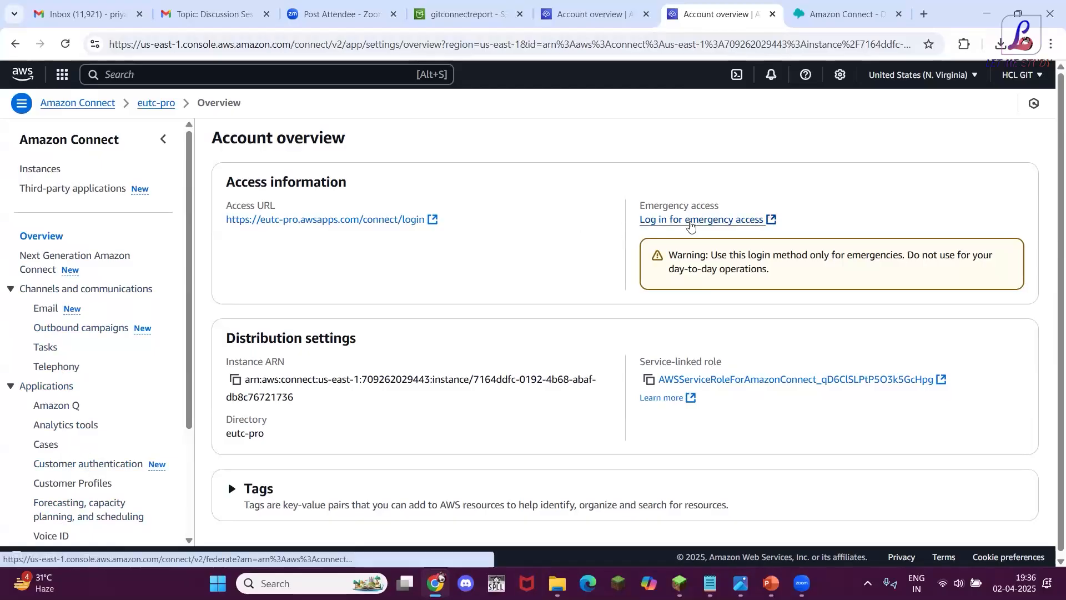
{"action": "left_click", "coordinate": [690, 220]}
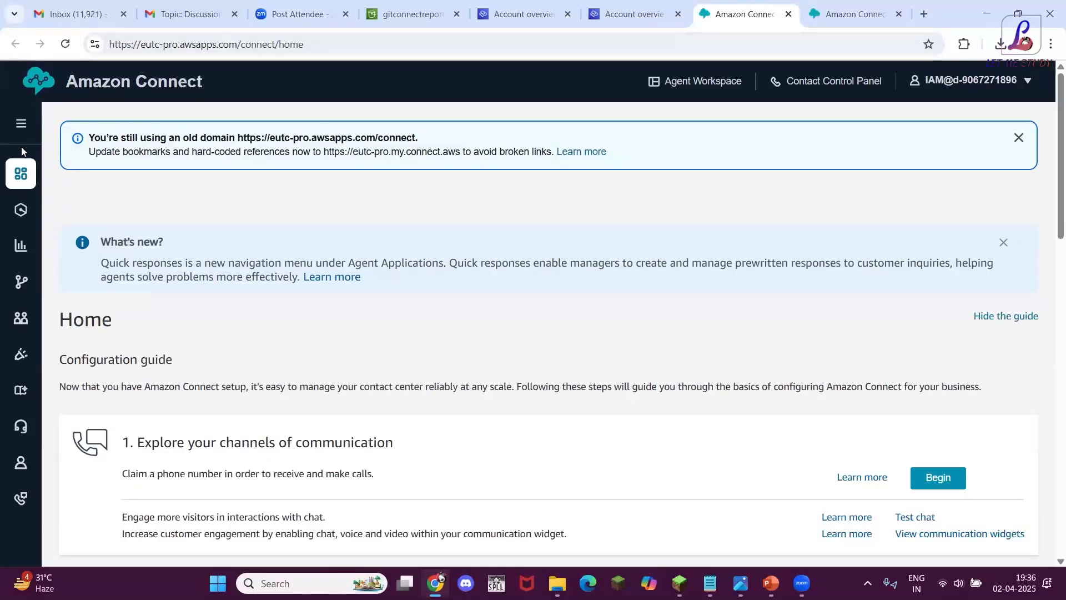
{"action": "mouse_move", "coordinate": [23, 247]}
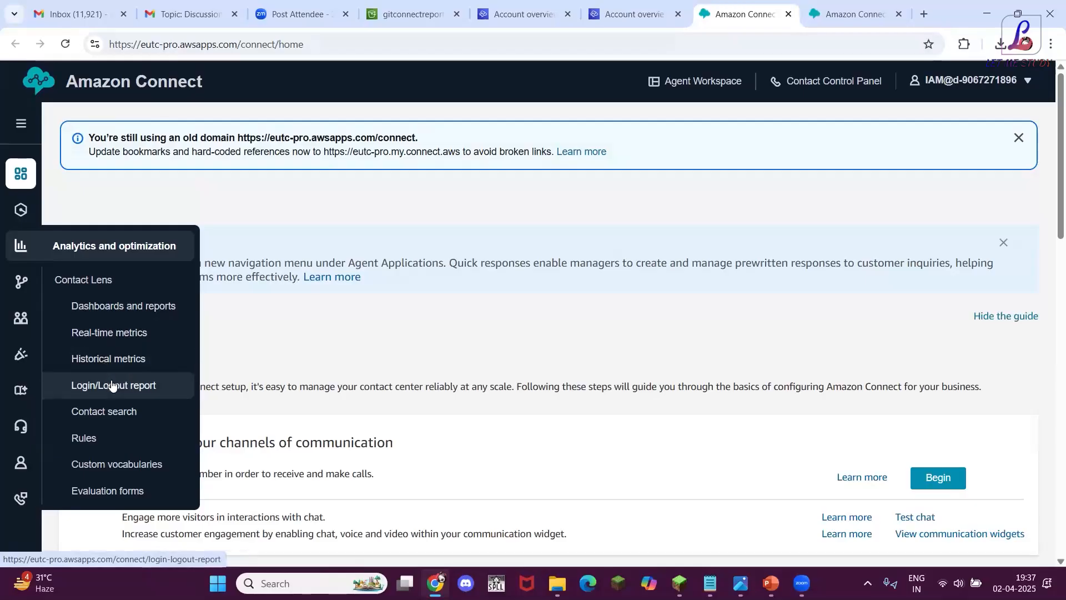
{"action": "left_click", "coordinate": [109, 333]}
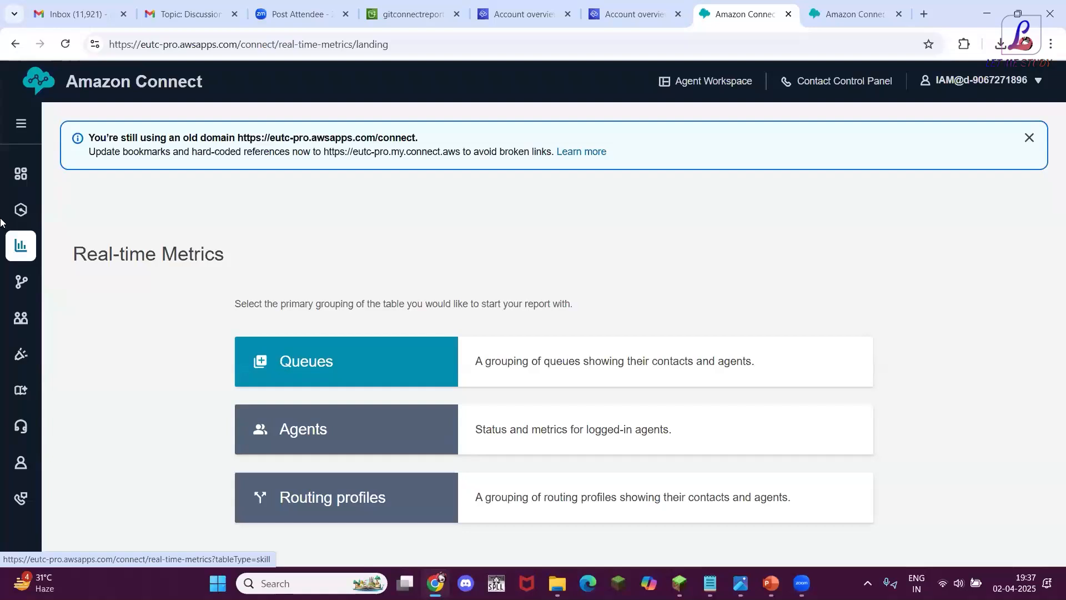
Open Hours of operation in a new browser tab and open the Basic Hours entry
{"action": "mouse_move", "coordinate": [19, 283]}
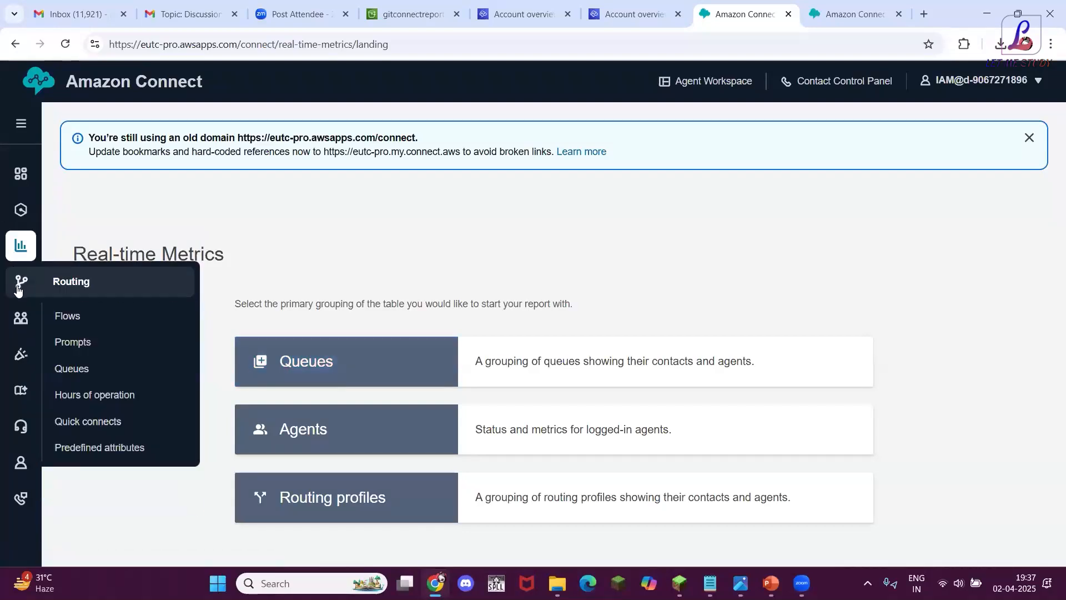
{"action": "right_click", "coordinate": [82, 398]}
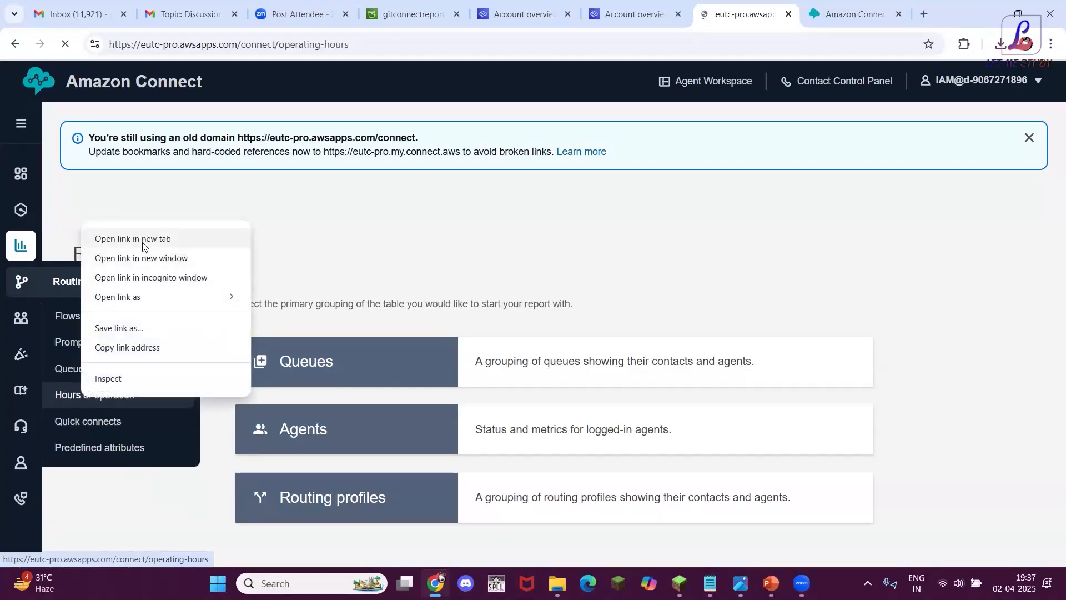
{"action": "left_click", "coordinate": [140, 242]}
{"action": "left_click", "coordinate": [734, 15]}
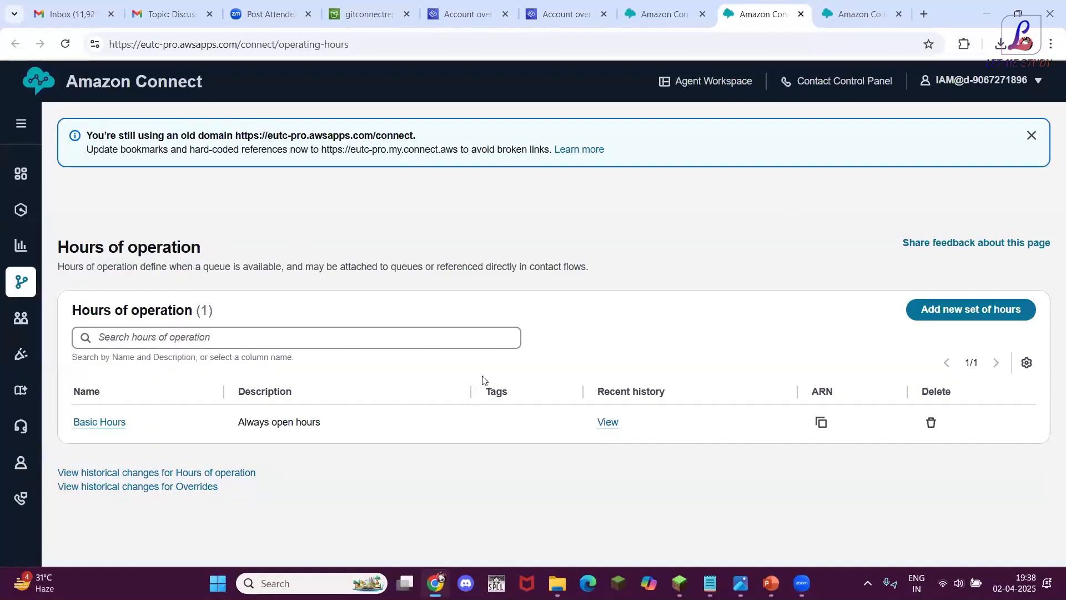
{"action": "left_click", "coordinate": [105, 427]}
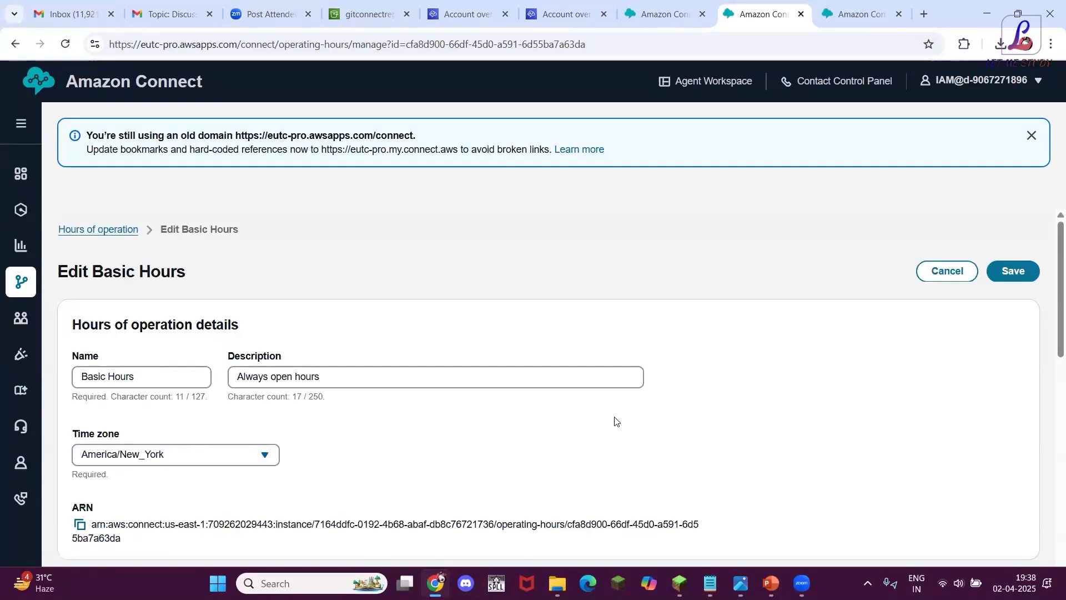
Examine the time zone choices and daily start and end times of Basic Hours, then return to the hours list
{"action": "scroll", "coordinate": [500, 422], "scroll_direction": "down", "scroll_amount": 3}
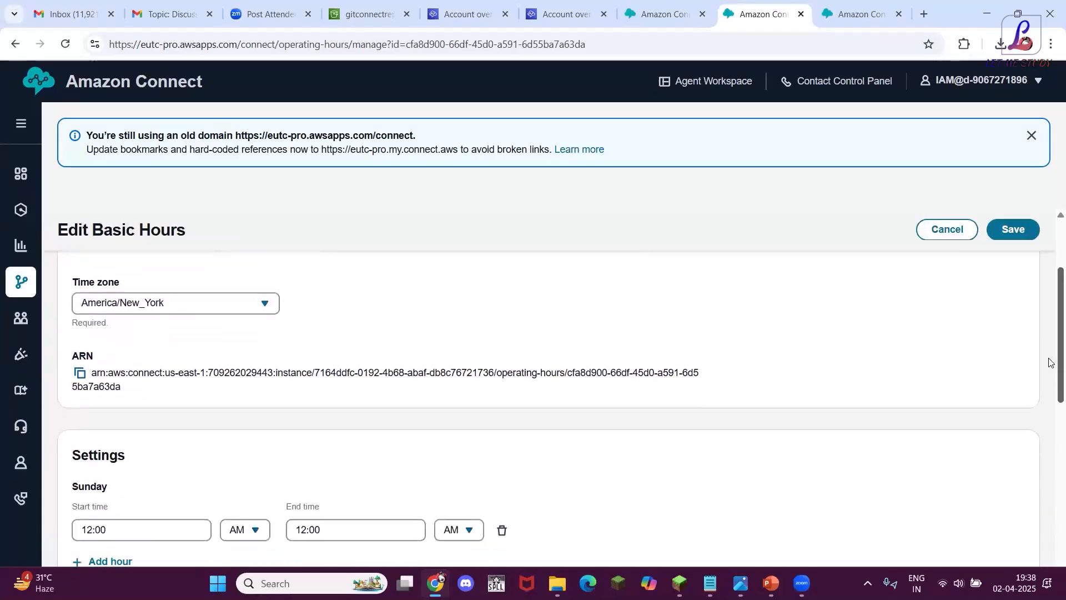
{"action": "left_click", "coordinate": [262, 298]}
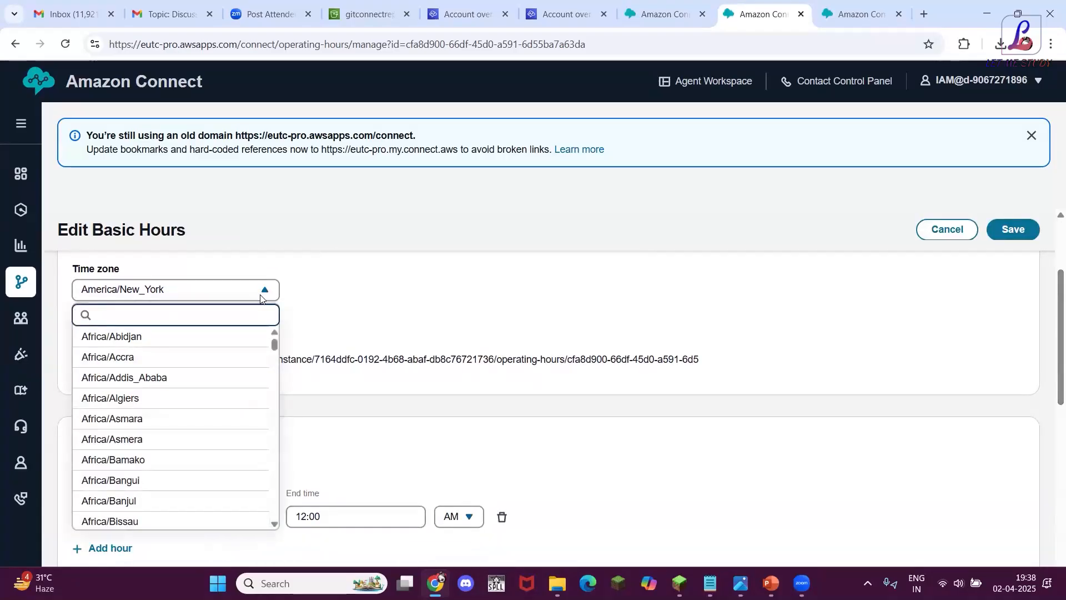
{"action": "left_click", "coordinate": [478, 217]}
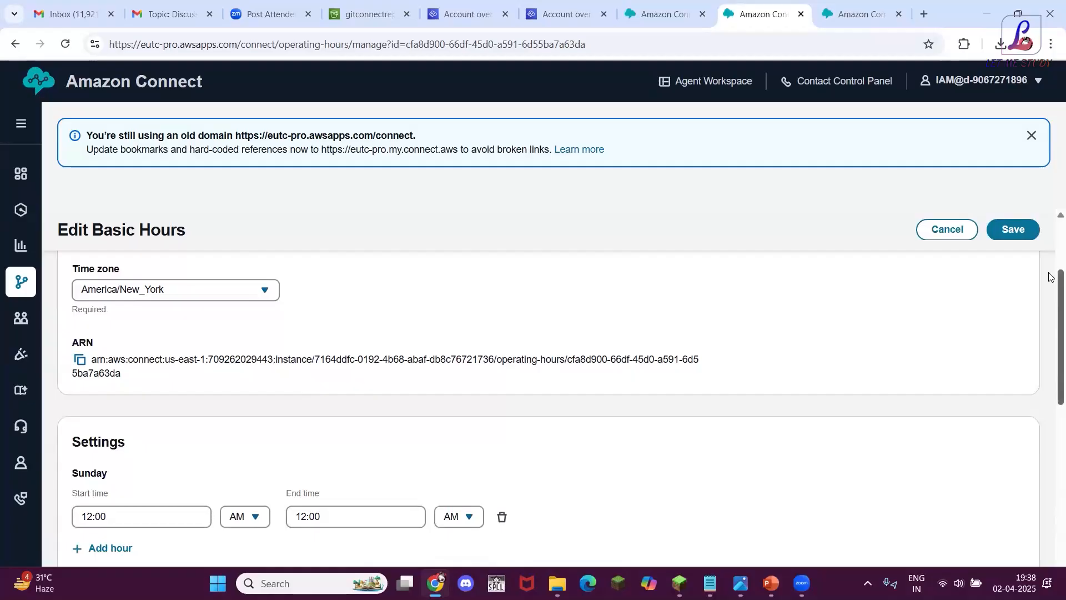
{"action": "scroll", "coordinate": [352, 332], "scroll_direction": "down", "scroll_amount": 3}
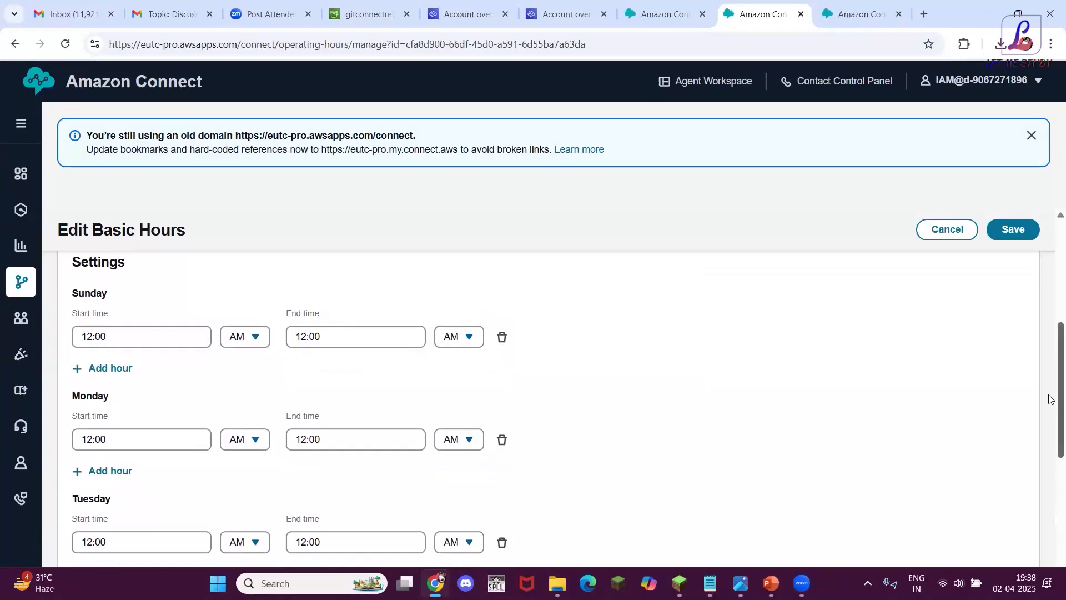
{"action": "scroll", "coordinate": [1051, 472], "scroll_direction": "down", "scroll_amount": 4}
{"action": "left_click_drag", "start_coordinate": [1049, 490], "coordinate": [1048, 232]}
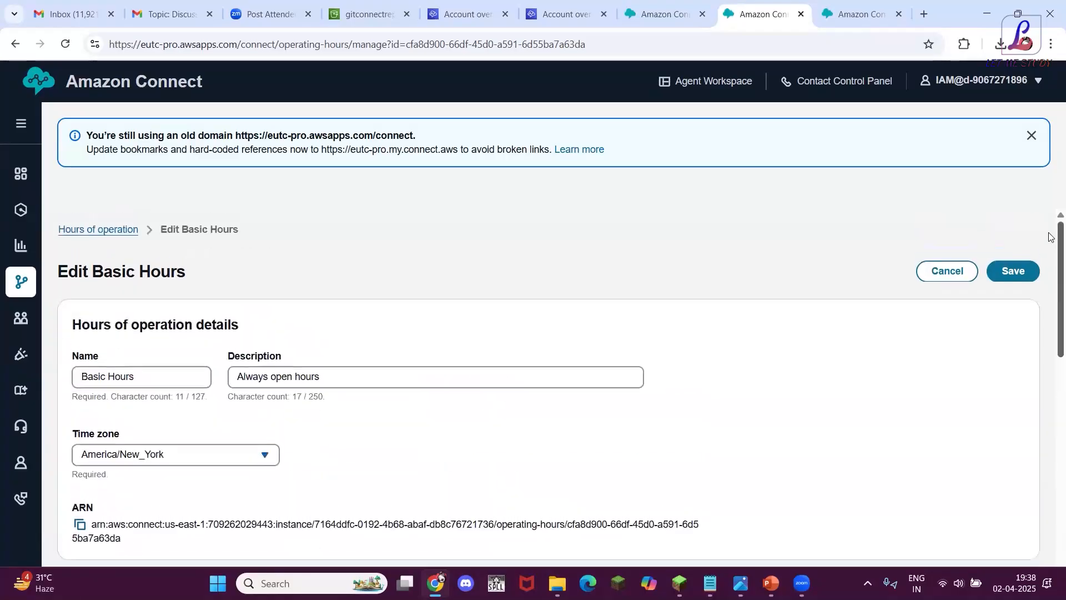
{"action": "left_click", "coordinate": [92, 233]}
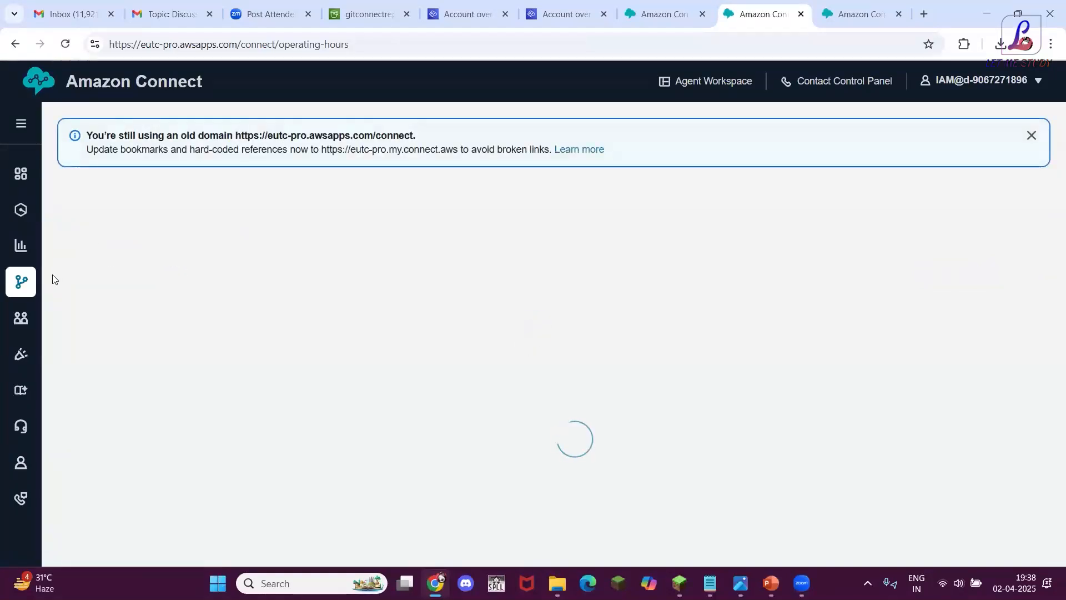
Open the Flows page in a new browser tab and start creating a new inbound contact flow
{"action": "mouse_move", "coordinate": [22, 283]}
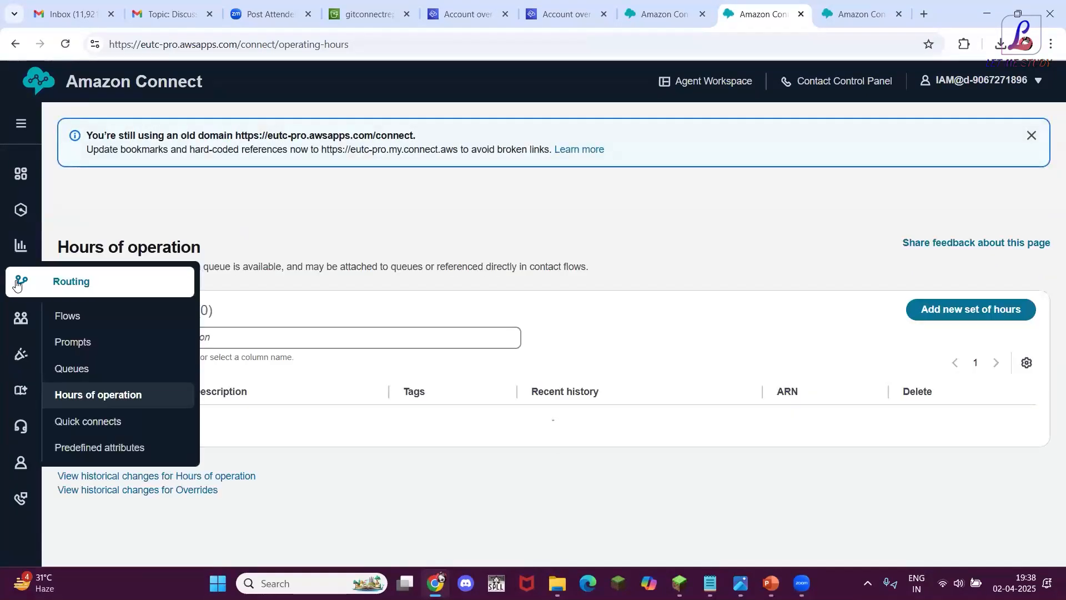
{"action": "right_click", "coordinate": [76, 319]}
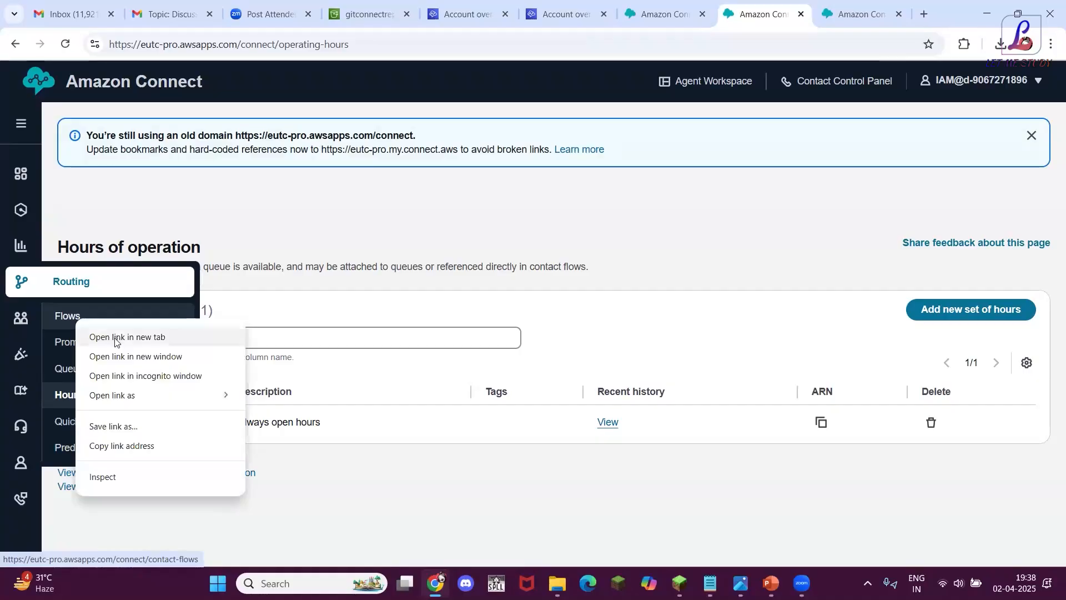
{"action": "left_click", "coordinate": [120, 336]}
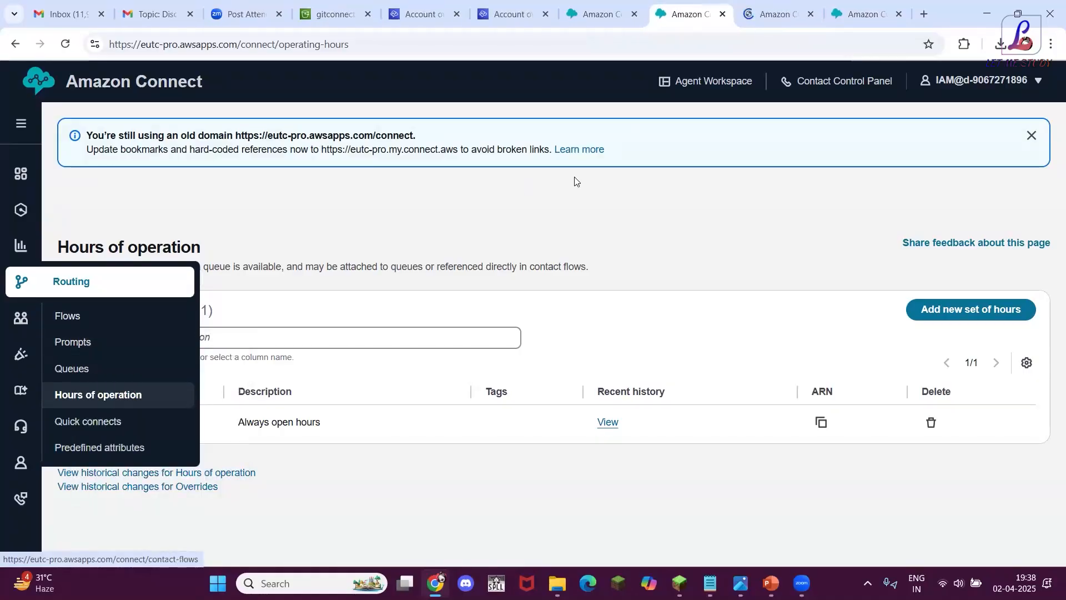
{"action": "left_click", "coordinate": [755, 16]}
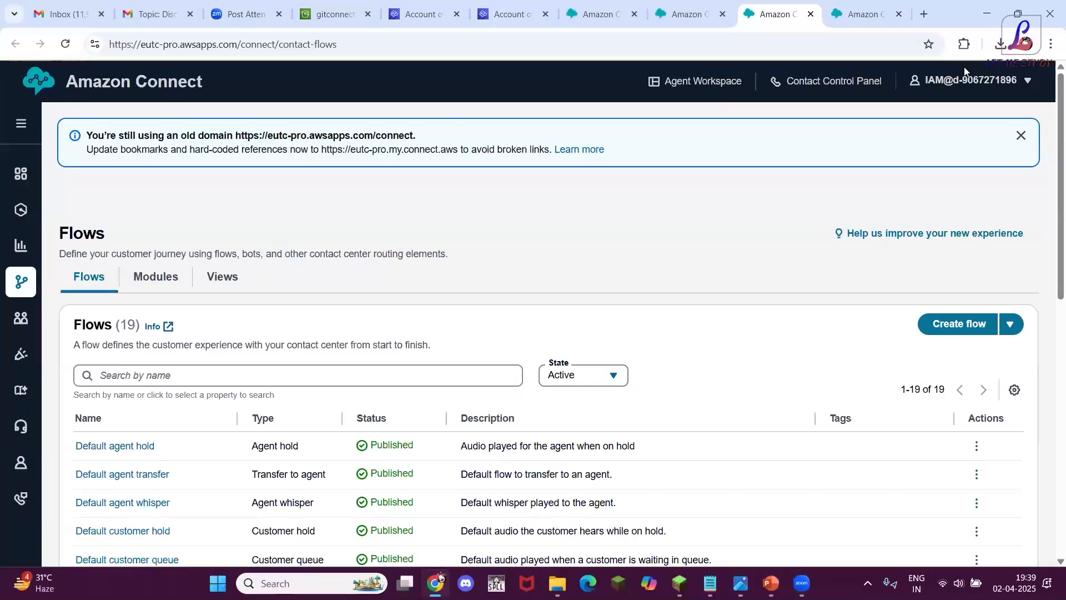
{"action": "left_click", "coordinate": [955, 327]}
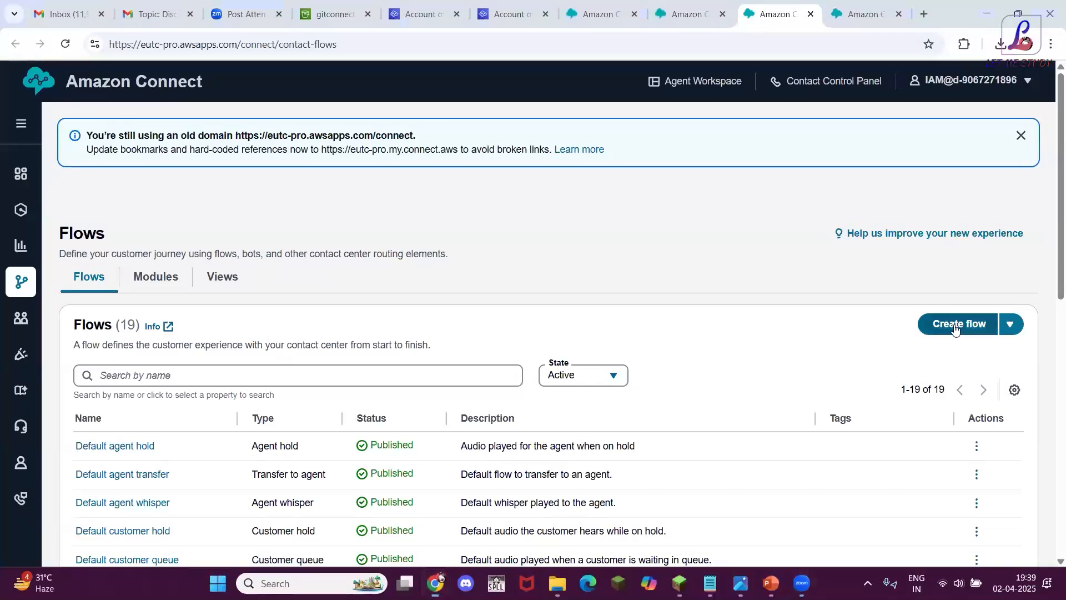
{"action": "left_click", "coordinate": [955, 328]}
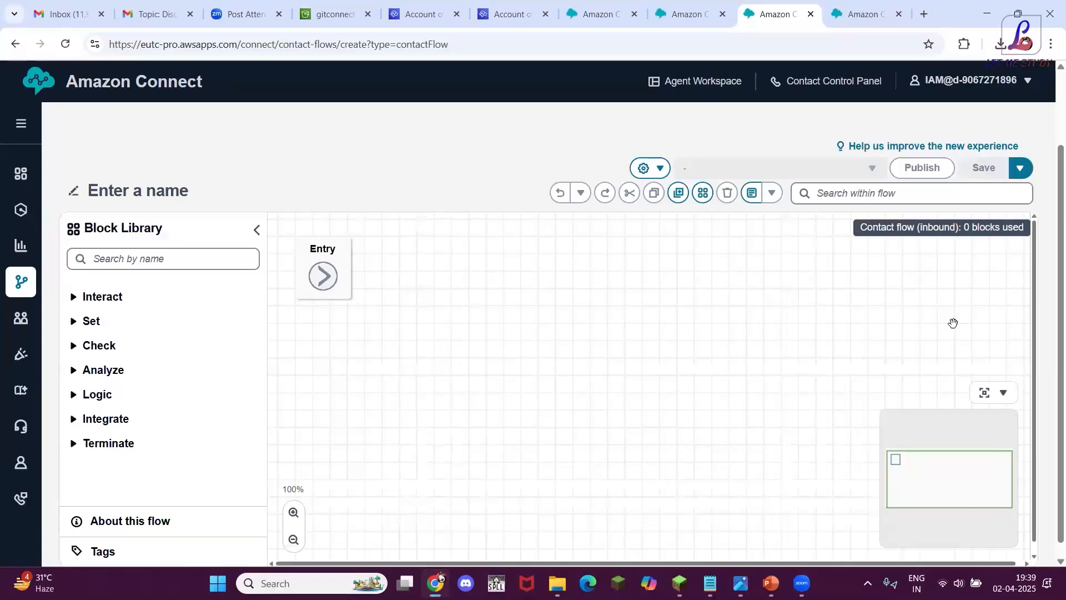
Add a Set logging behavior block beside the Entry block and connect Entry to it
{"action": "left_click", "coordinate": [175, 263]}
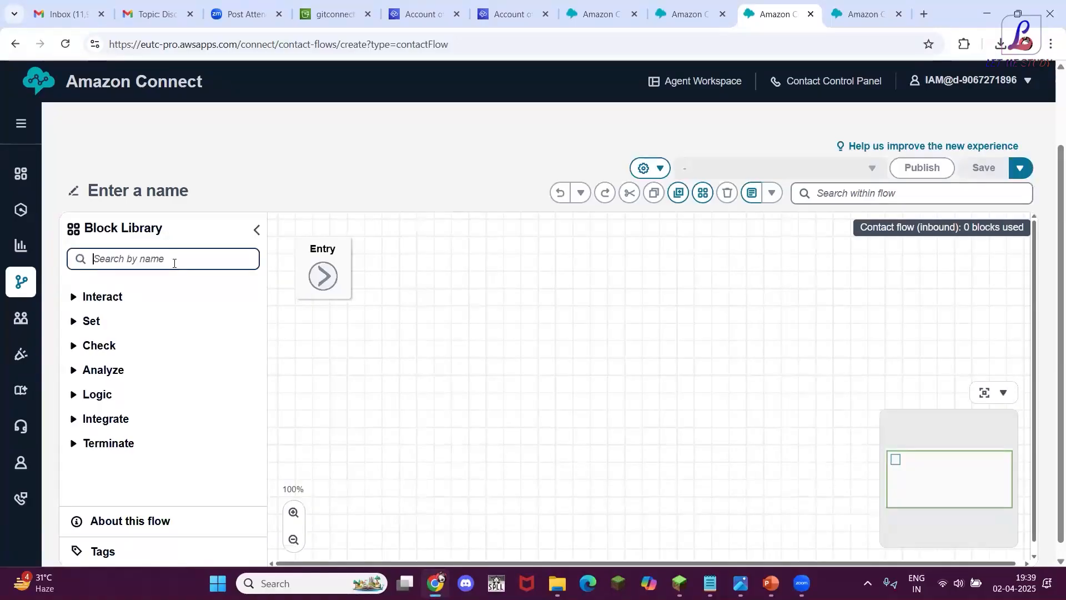
{"action": "type", "text": "log"}
{"action": "left_click_drag", "start_coordinate": [190, 310], "coordinate": [505, 266]}
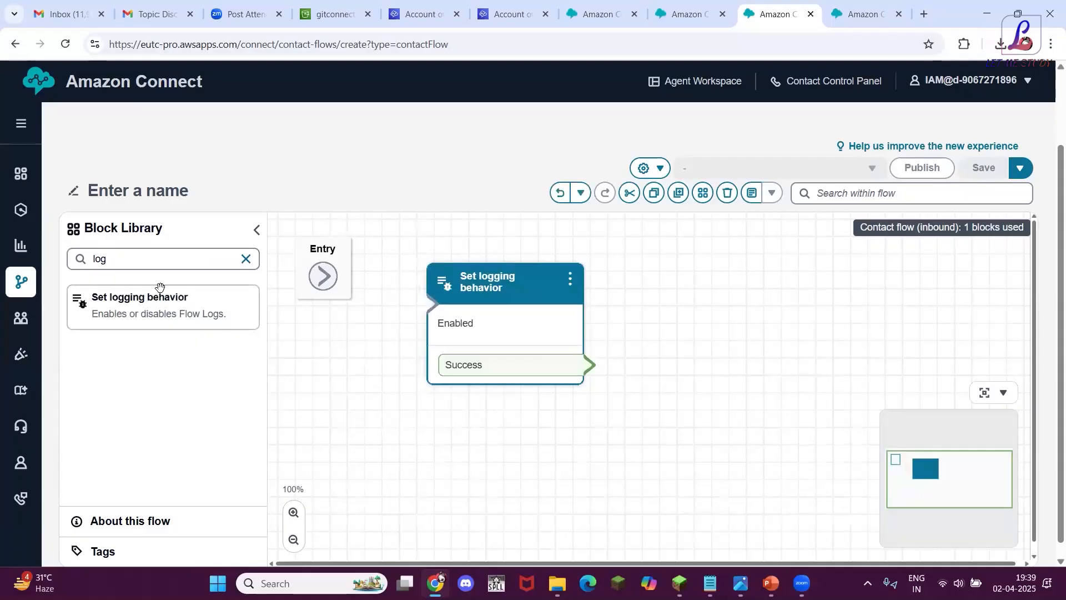
{"action": "left_click_drag", "start_coordinate": [320, 277], "coordinate": [436, 310]}
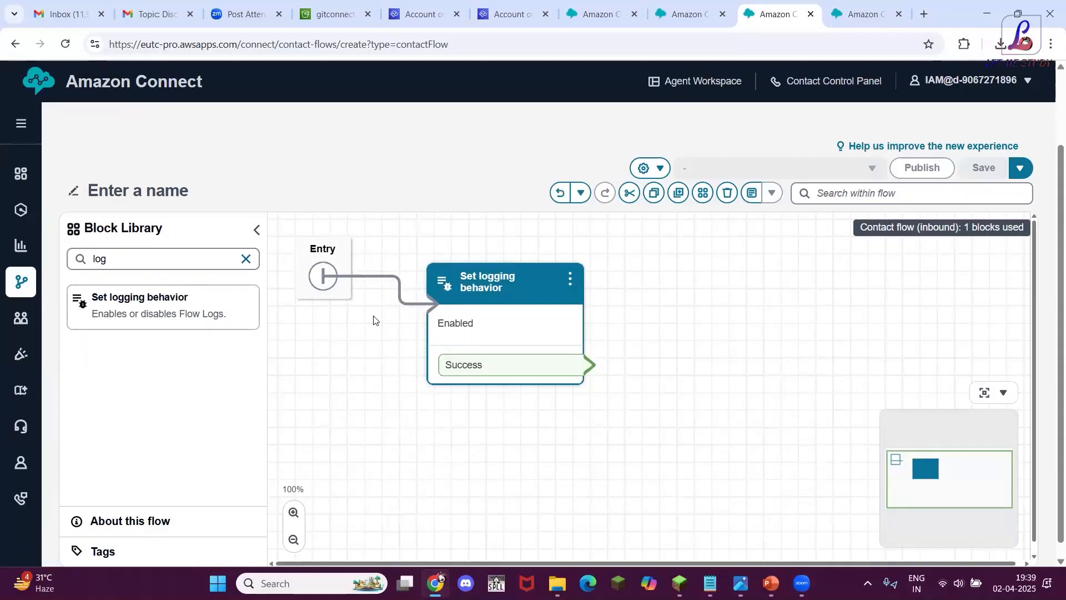
Add a Set recording and analytics behavior block and connect the logging block's Success branch to it
{"action": "left_click", "coordinate": [155, 258]}
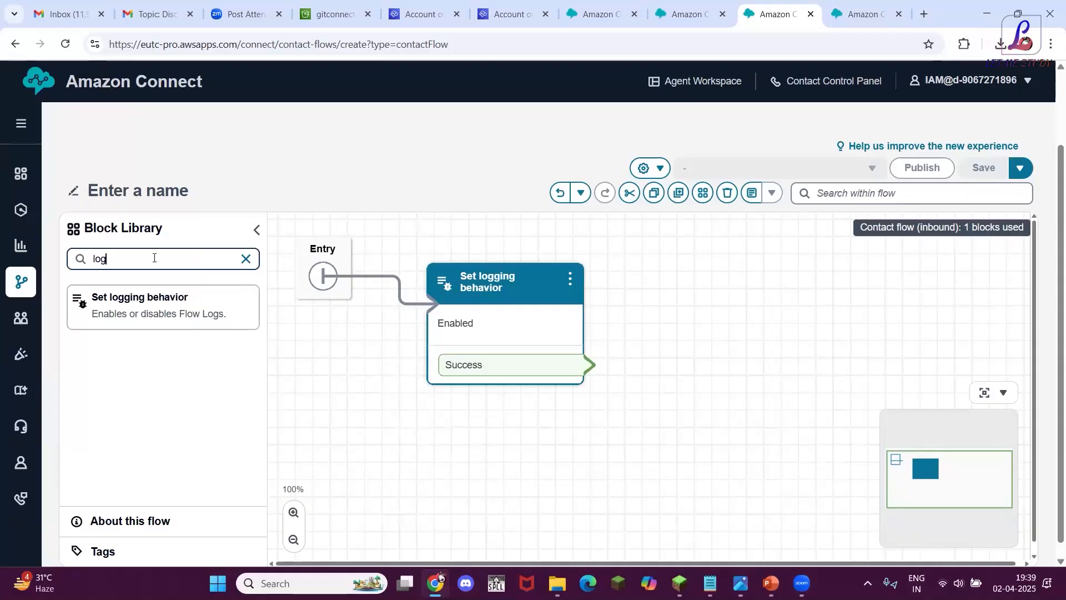
{"action": "key", "text": "BackSpace"}
{"action": "key", "text": "BackSpace"}
{"action": "key", "text": "BackSpace"}
{"action": "type", "text": "se"}
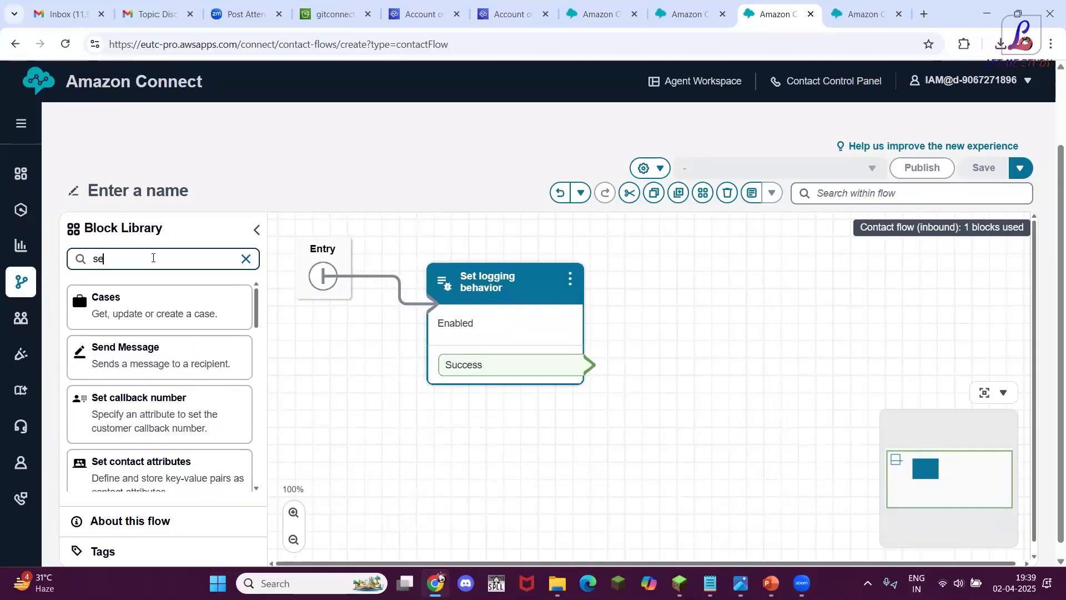
{"action": "key", "text": "BackSpace"}
{"action": "key", "text": "BackSpace"}
{"action": "type", "text": "re"}
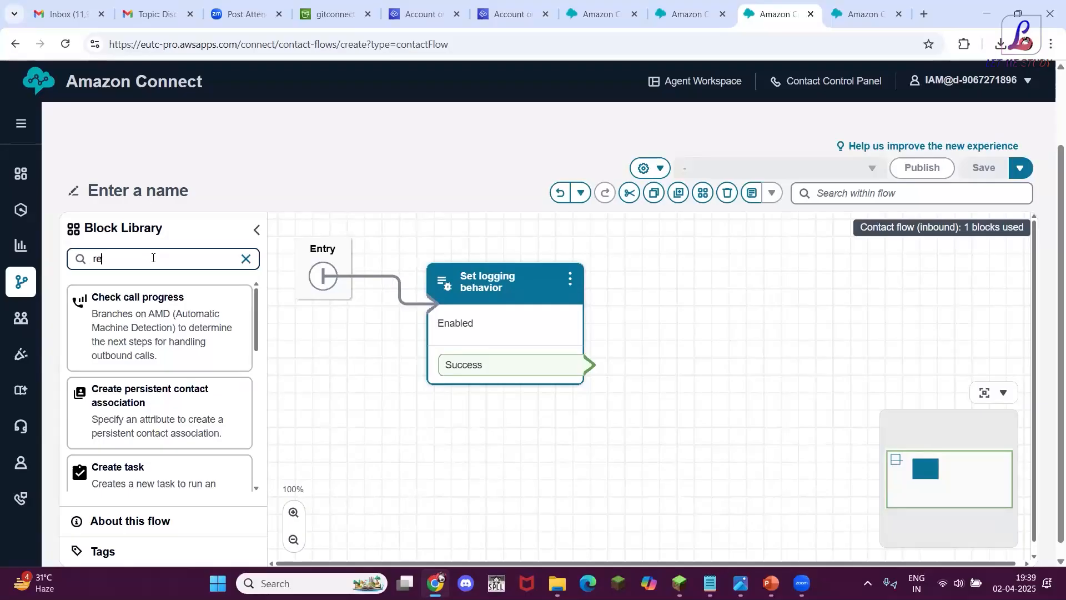
{"action": "type", "text": "c"}
{"action": "left_click_drag", "start_coordinate": [231, 317], "coordinate": [717, 282]}
{"action": "left_click_drag", "start_coordinate": [589, 366], "coordinate": [646, 319]}
Turn on voice recording for agent and customer in the Set recording and analytics behavior block and save it
{"action": "left_click", "coordinate": [700, 303]}
{"action": "scroll", "coordinate": [1039, 324], "scroll_direction": "down", "scroll_amount": 1}
{"action": "scroll", "coordinate": [1039, 328], "scroll_direction": "down", "scroll_amount": 2}
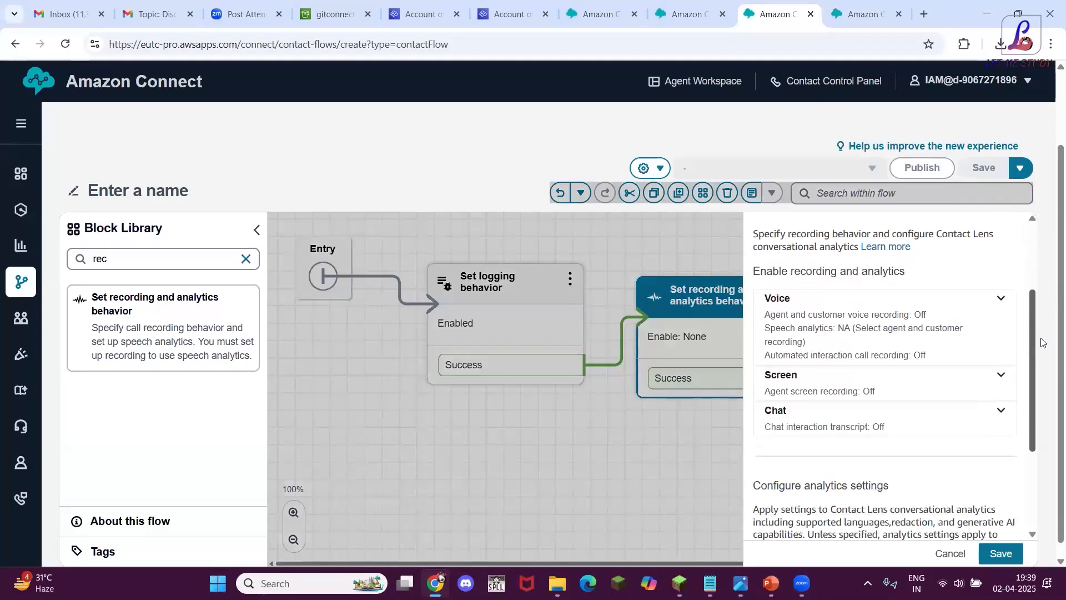
{"action": "left_click", "coordinate": [1003, 300]}
{"action": "left_click", "coordinate": [773, 409]}
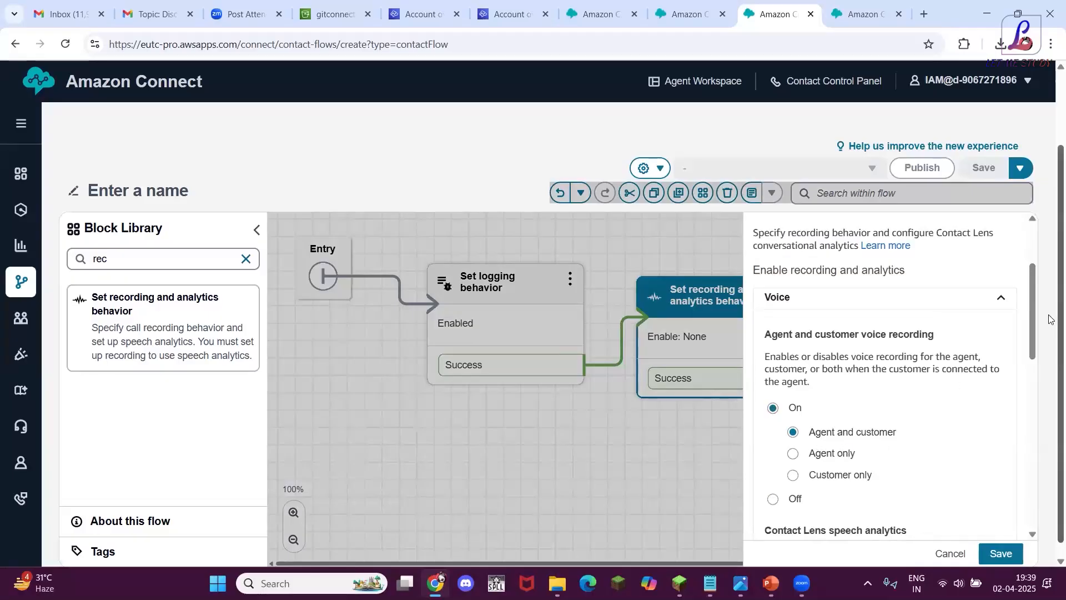
{"action": "left_click_drag", "start_coordinate": [1034, 299], "coordinate": [1039, 493]}
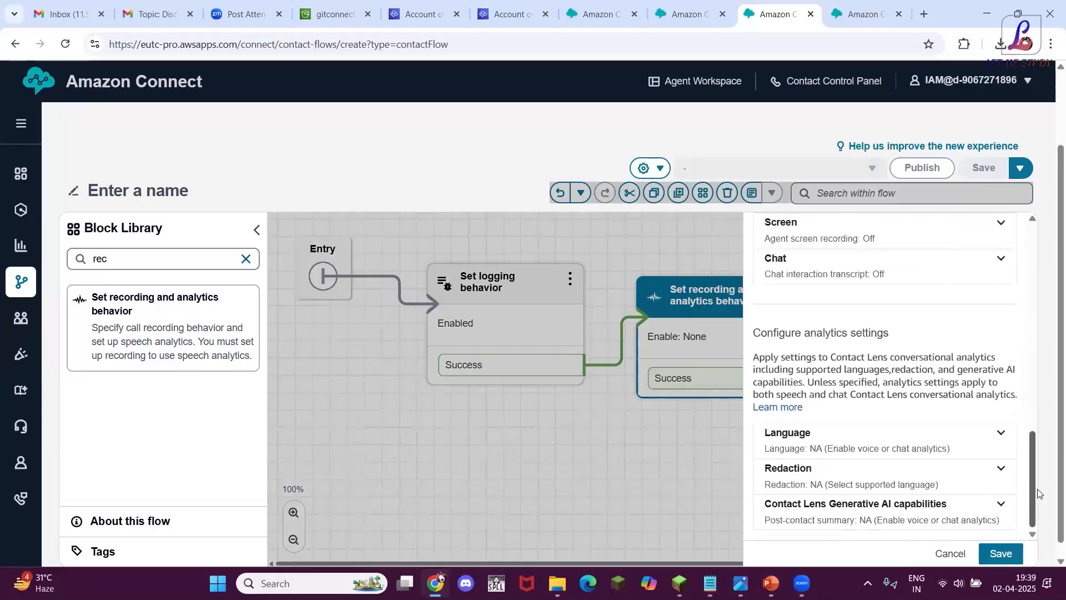
{"action": "left_click", "coordinate": [1001, 553]}
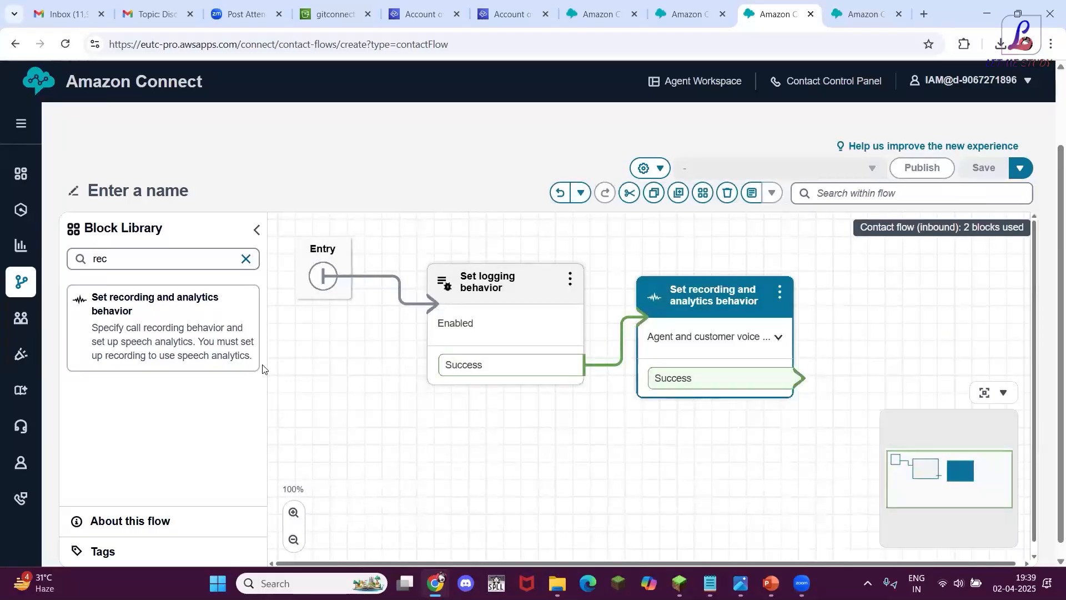
Add a Play prompt block after the recording block and connect the recording block's Success branch to it
{"action": "left_click", "coordinate": [154, 260]}
{"action": "key", "text": "BackSpace"}
{"action": "key", "text": "BackSpace"}
{"action": "key", "text": "BackSpace"}
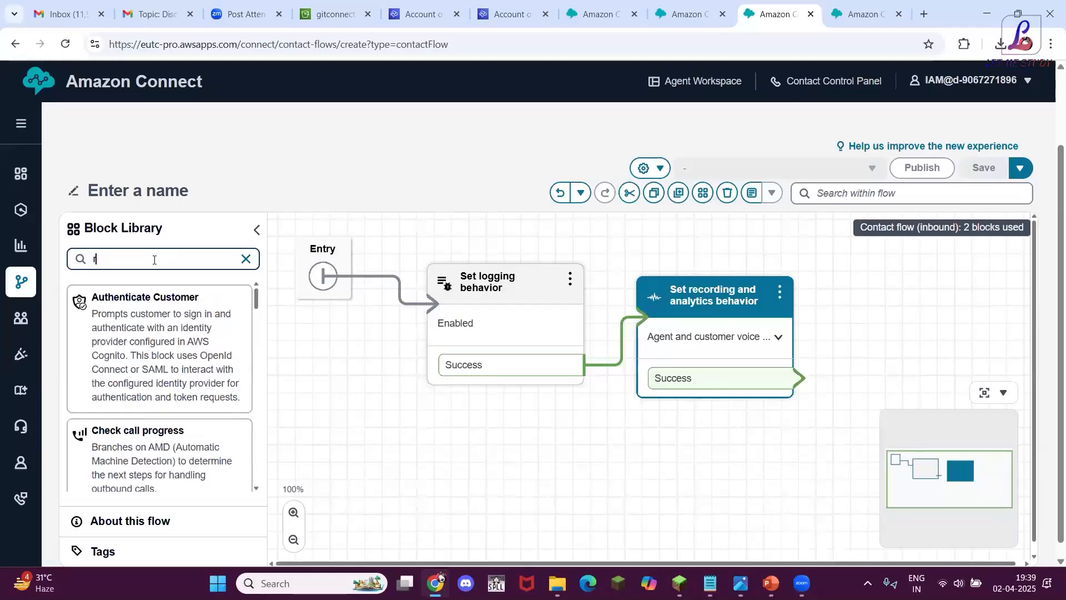
{"action": "type", "text": "pro"}
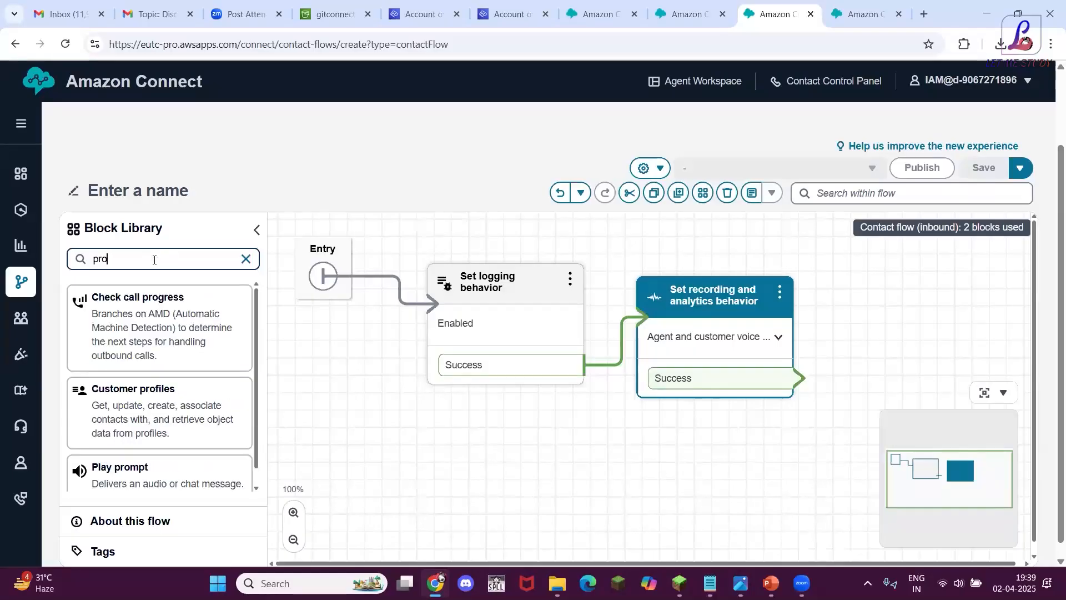
{"action": "left_click_drag", "start_coordinate": [105, 468], "coordinate": [930, 323]}
{"action": "left_click_drag", "start_coordinate": [800, 377], "coordinate": [841, 345]}
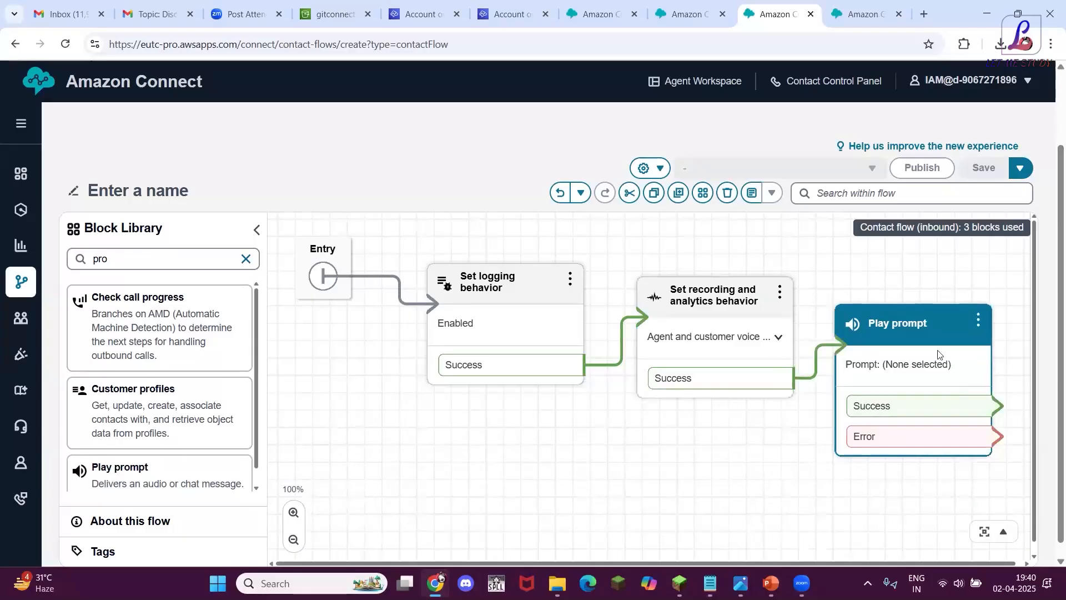
Set the Play prompt block to manual text-to-speech reading "Welcome to my company", save it, and clear the block search
{"action": "left_click", "coordinate": [922, 325]}
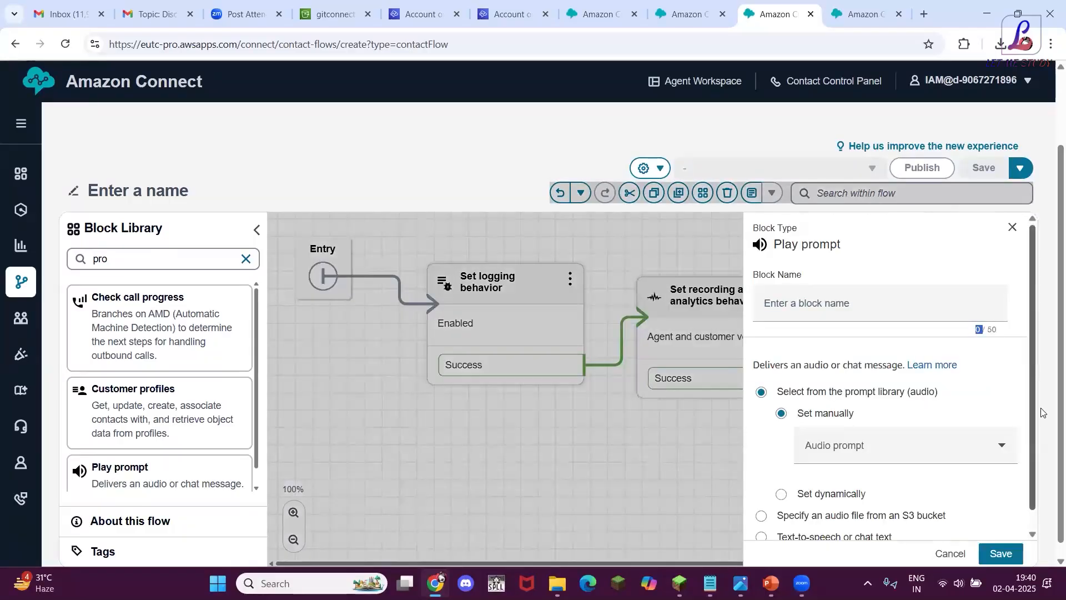
{"action": "scroll", "coordinate": [944, 433], "scroll_direction": "down", "scroll_amount": 1}
{"action": "left_click", "coordinate": [761, 517]}
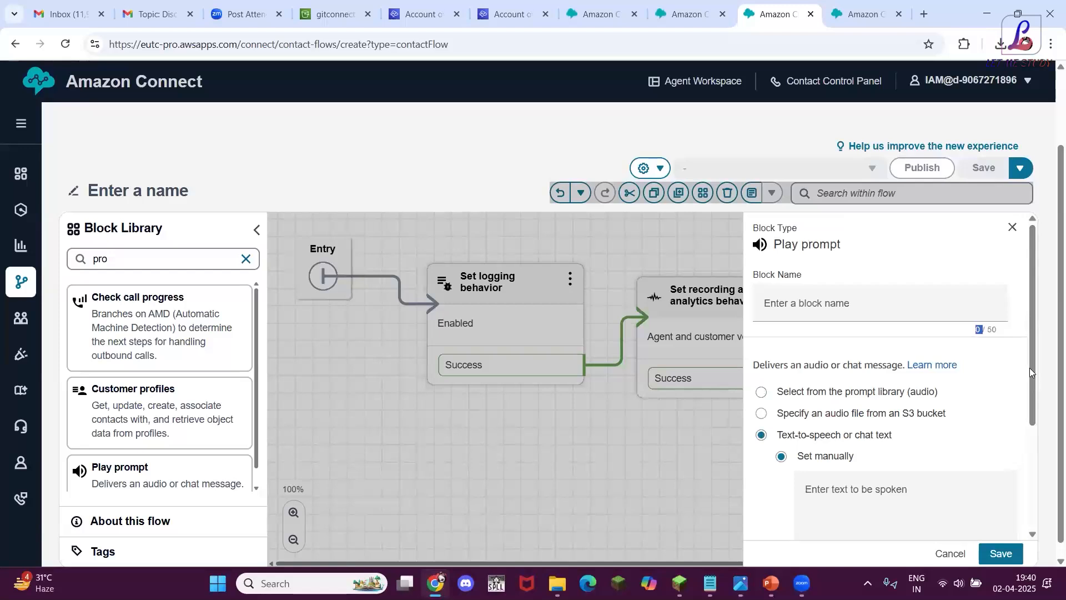
{"action": "scroll", "coordinate": [1030, 367], "scroll_direction": "down", "scroll_amount": 1}
{"action": "left_click", "coordinate": [820, 439]}
{"action": "type", "text": "Welcom"}
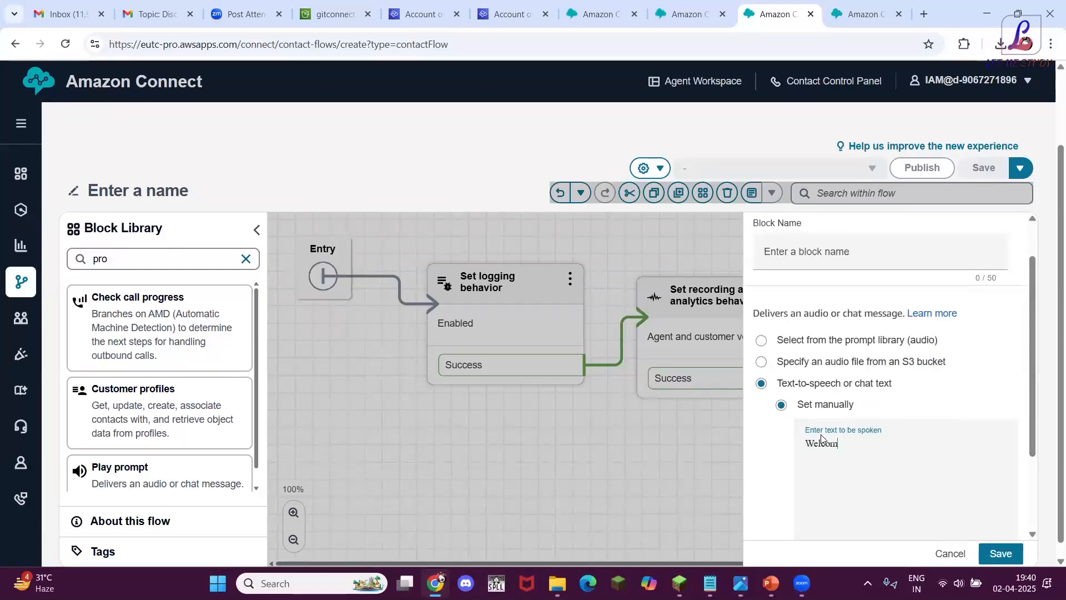
{"action": "type", "text": "e to my company"}
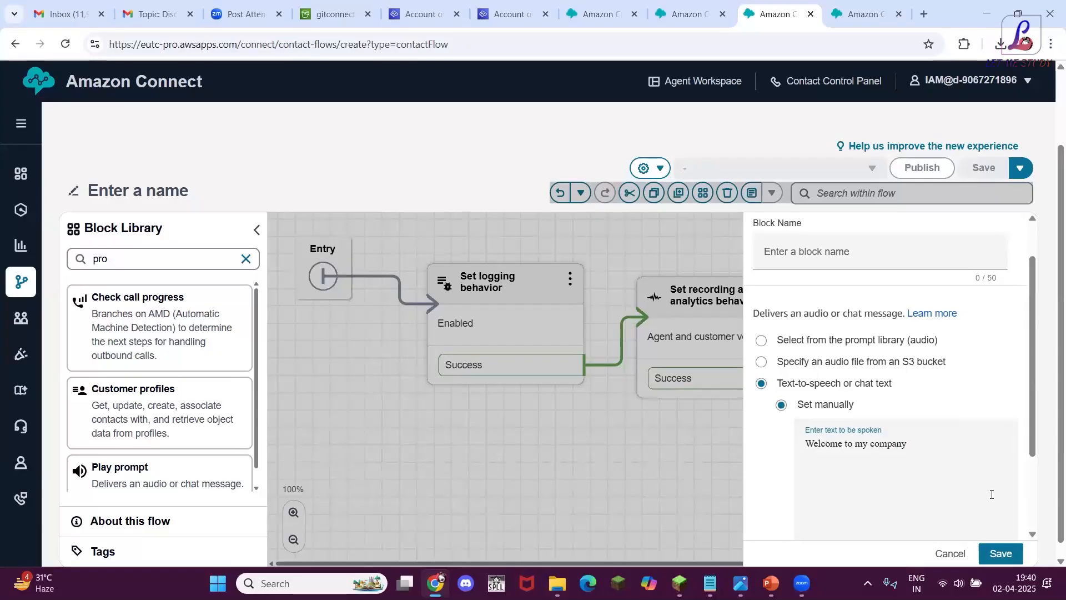
{"action": "left_click", "coordinate": [1003, 554]}
{"action": "left_click", "coordinate": [138, 258]}
{"action": "key", "text": "BackSpace"}
{"action": "key", "text": "BackSpace"}
{"action": "key", "text": "BackSpace"}
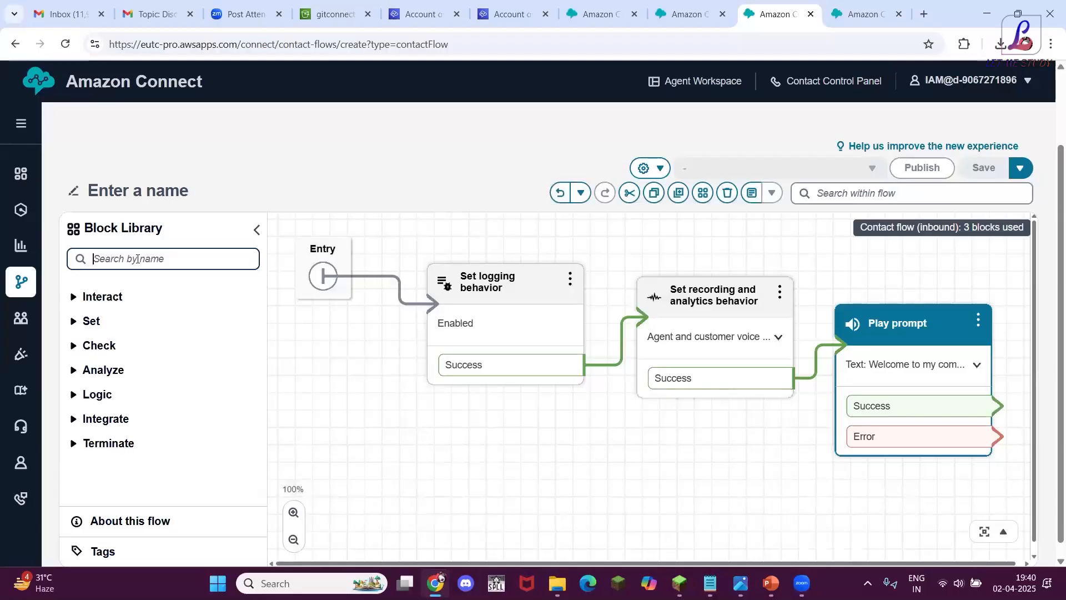
{"action": "type", "text": "cust"}
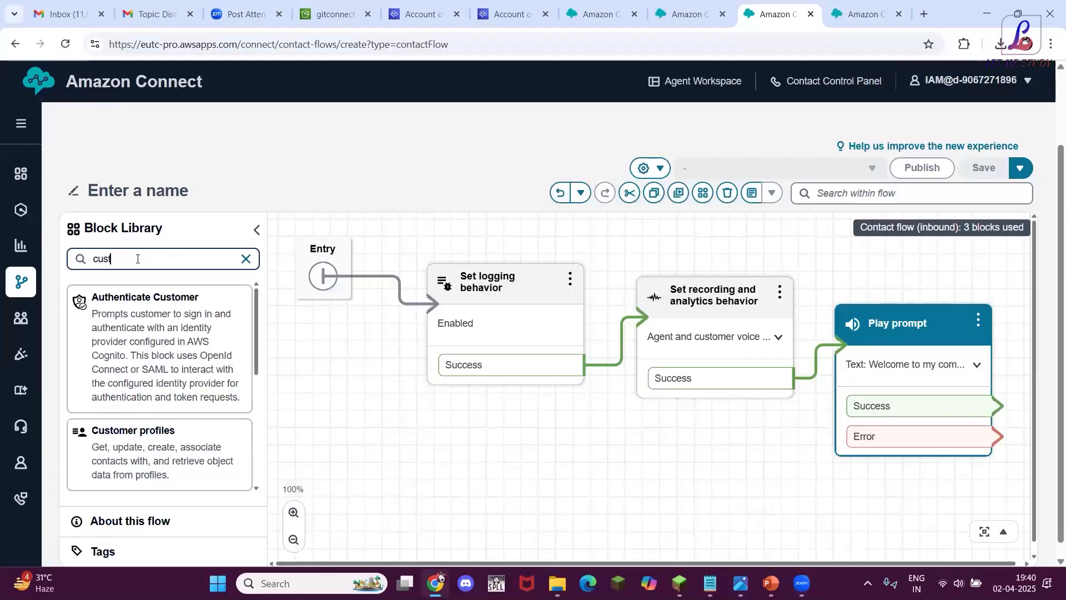
{"action": "type", "text": "o"}
{"action": "key", "text": "BackSpace"}
{"action": "key", "text": "BackSpace"}
{"action": "key", "text": "BackSpace"}
{"action": "key", "text": "BackSpace"}
{"action": "key", "text": "BackSpace"}
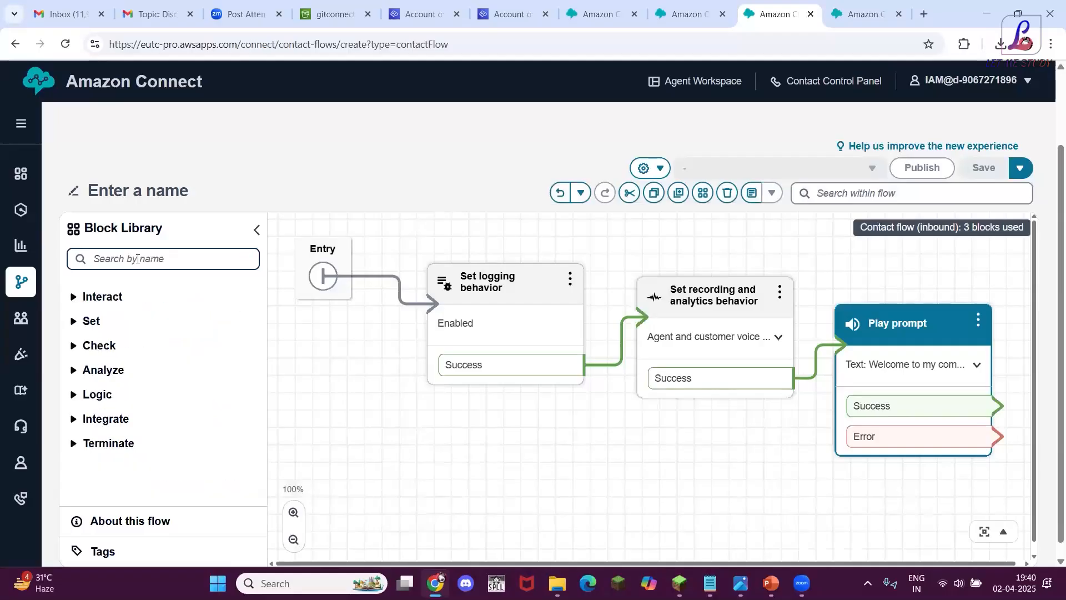
Add a Get customer input block beside Play prompt and connect Play prompt's Success and Error branches to it
{"action": "type", "text": "get"}
{"action": "left_click_drag", "start_coordinate": [151, 306], "coordinate": [733, 414]}
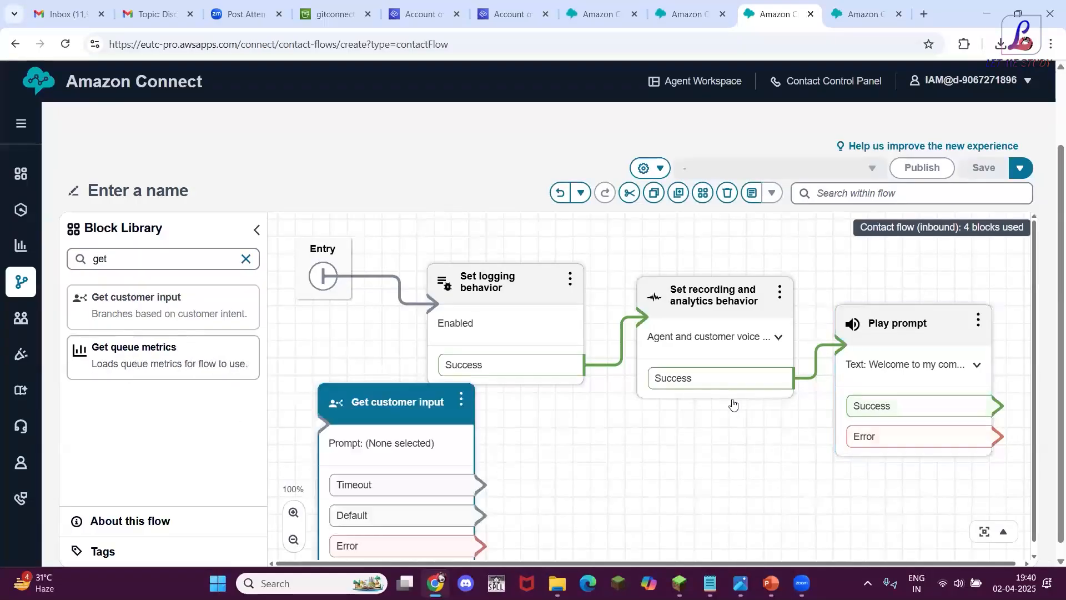
{"action": "left_click", "coordinate": [293, 539]}
{"action": "left_click_drag", "start_coordinate": [688, 415], "coordinate": [969, 365]}
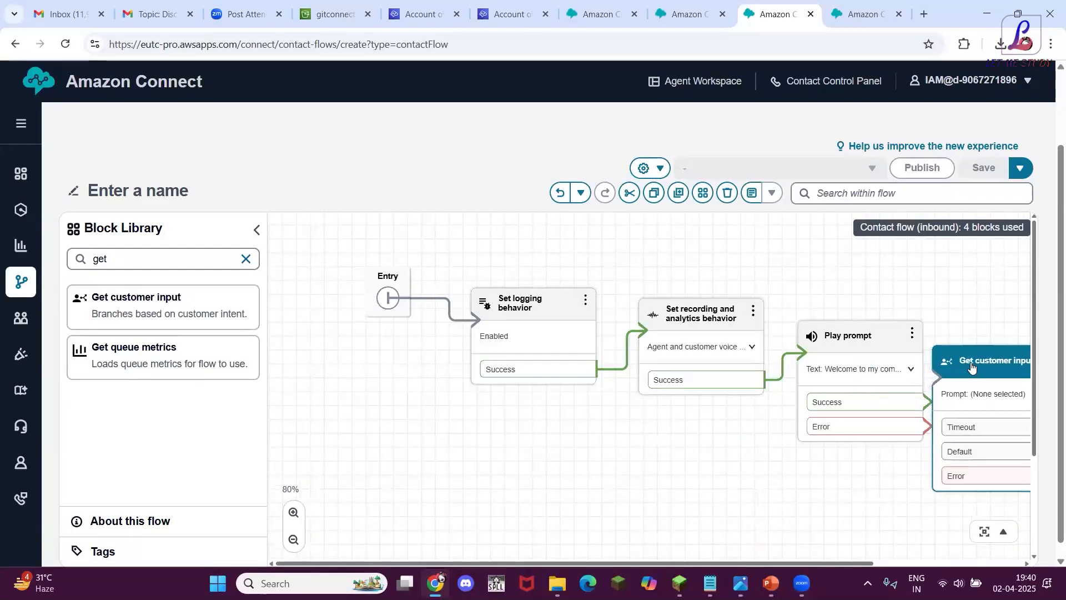
{"action": "left_click_drag", "start_coordinate": [794, 562], "coordinate": [957, 541]}
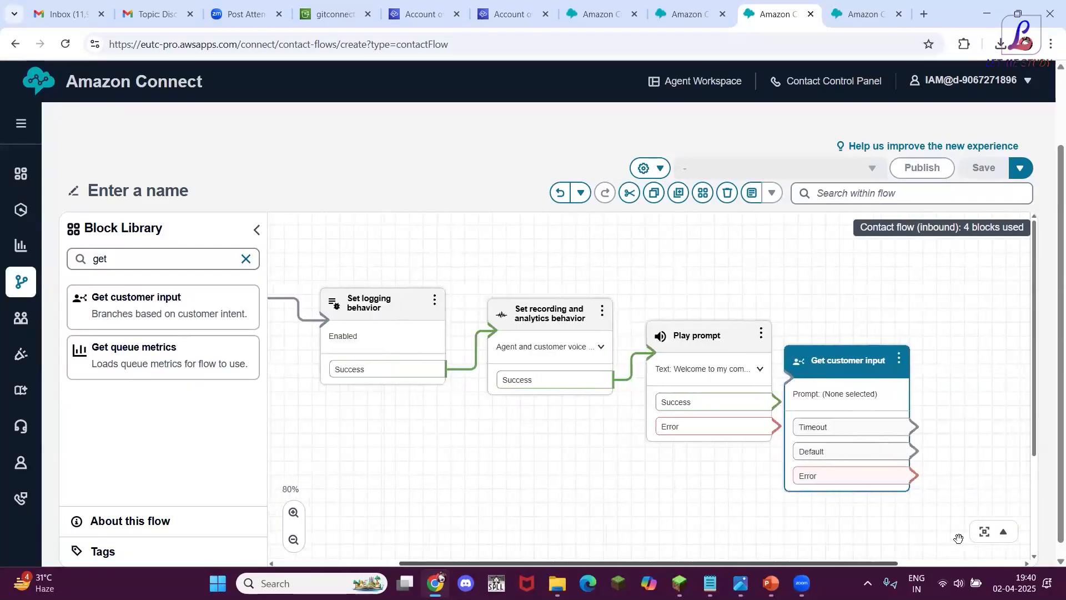
{"action": "left_click_drag", "start_coordinate": [853, 362], "coordinate": [917, 354]}
{"action": "left_click_drag", "start_coordinate": [773, 401], "coordinate": [849, 369]}
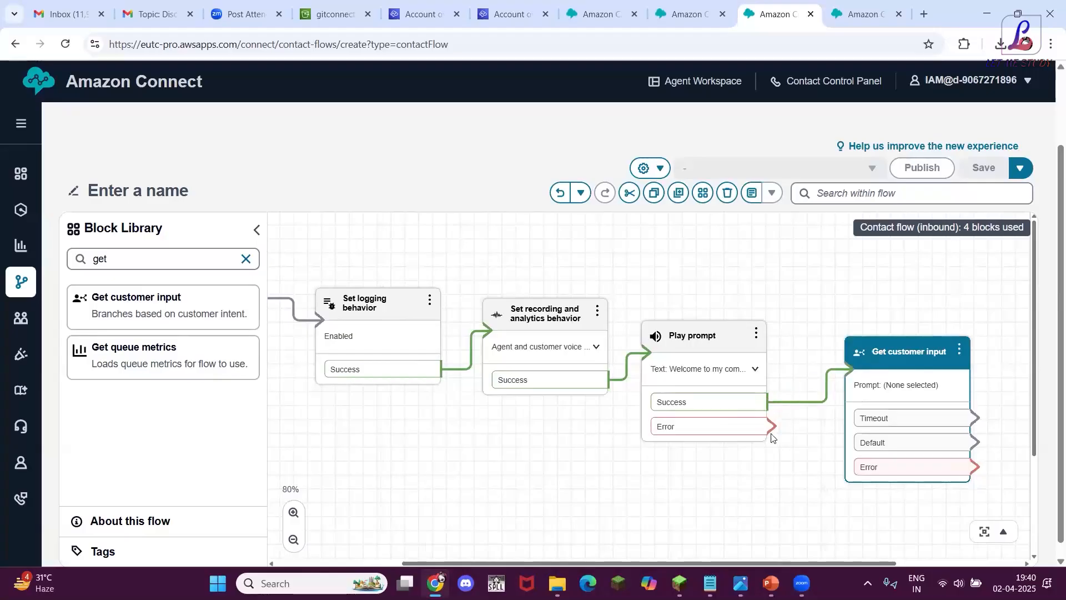
Give Get customer input a manual text-to-speech prompt with the lines "Press 1 for IT related issue" and "Press 2 for HR related issue"
{"action": "left_click", "coordinate": [906, 356]}
{"action": "left_click", "coordinate": [1043, 331]}
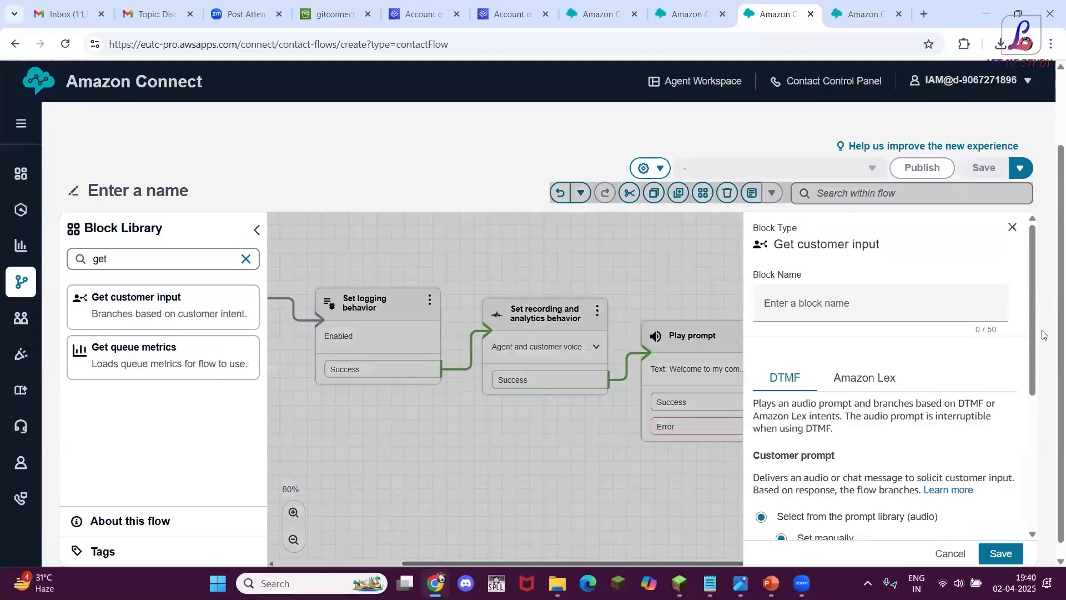
{"action": "left_click_drag", "start_coordinate": [1030, 311], "coordinate": [1043, 404]}
{"action": "scroll", "coordinate": [889, 361], "scroll_direction": "down", "scroll_amount": 5}
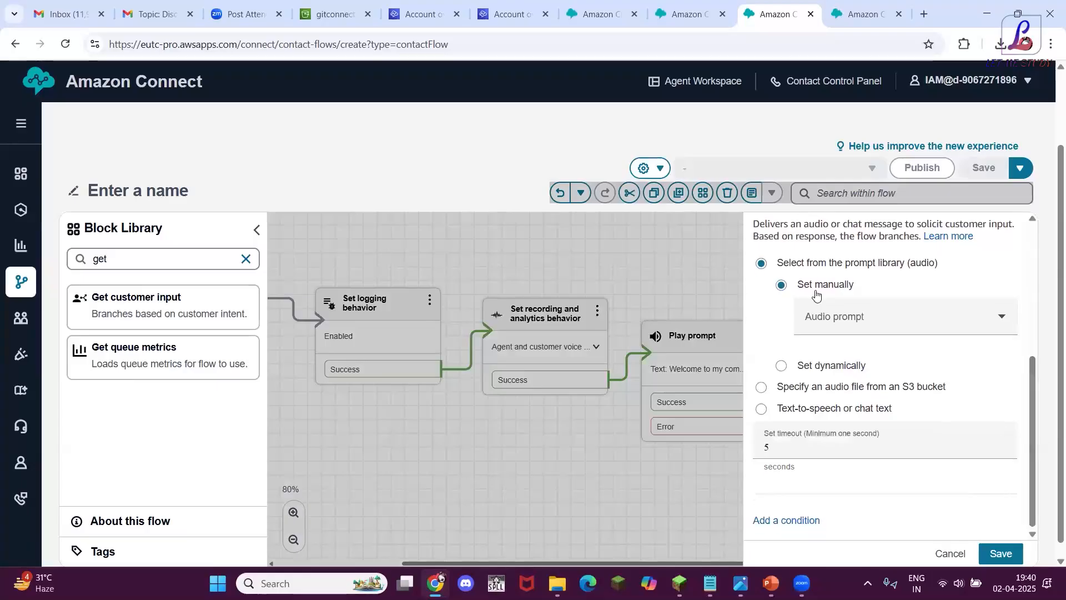
{"action": "left_click", "coordinate": [759, 410]}
{"action": "left_click", "coordinate": [842, 374]}
{"action": "type", "text": "Press 1"}
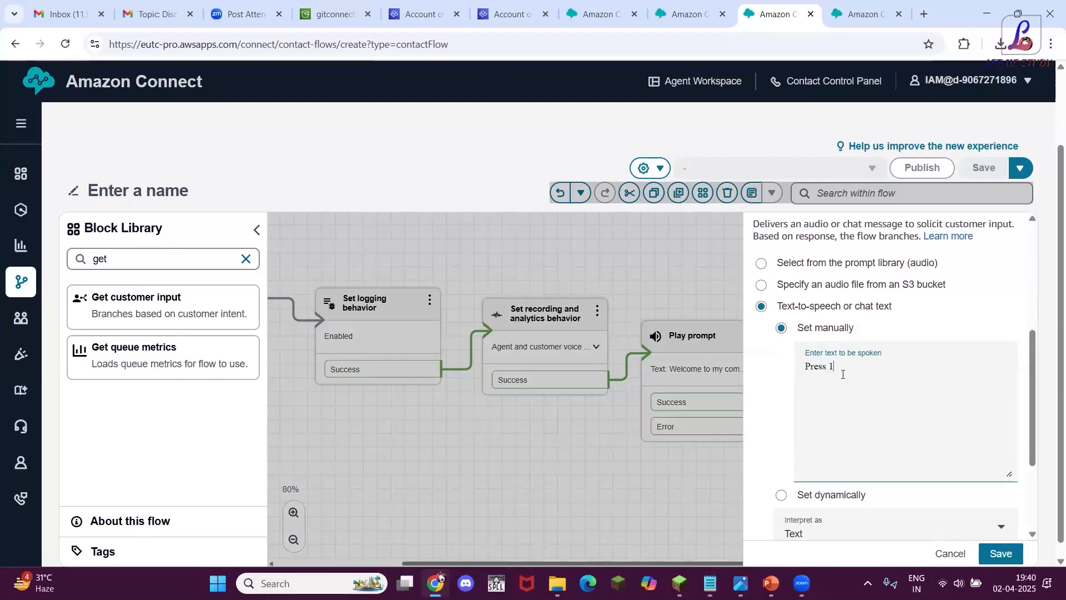
{"action": "type", "text": " for I"}
{"action": "type", "text": "t"}
{"action": "type", "text": "T re"}
{"action": "type", "text": "lated issu"}
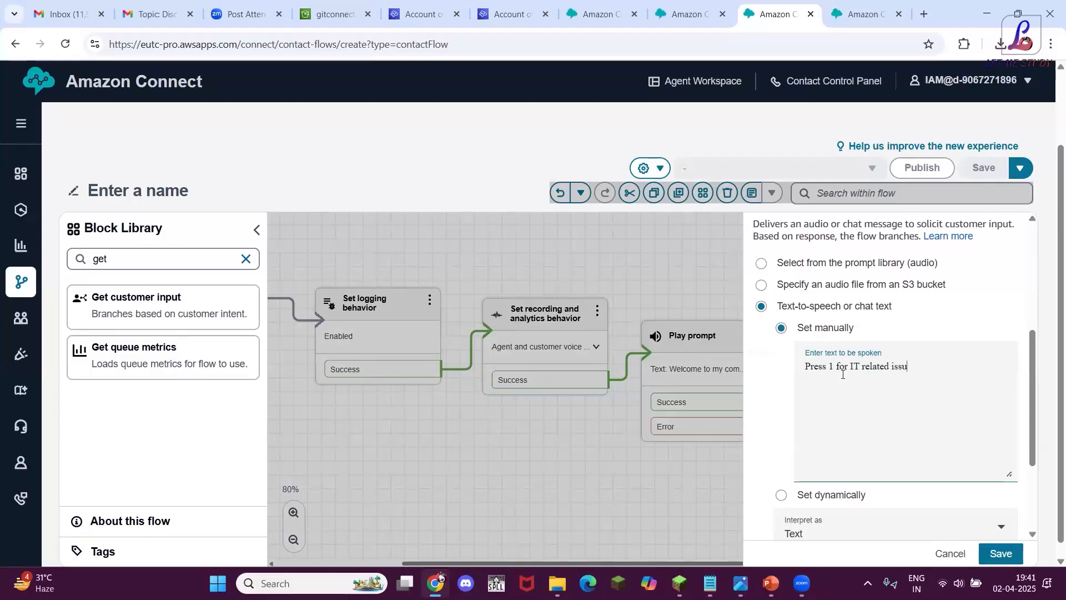
{"action": "type", "text": "e"}
{"action": "key", "text": "Return"}
{"action": "type", "text": "Press 2 for HR rekated issue"}
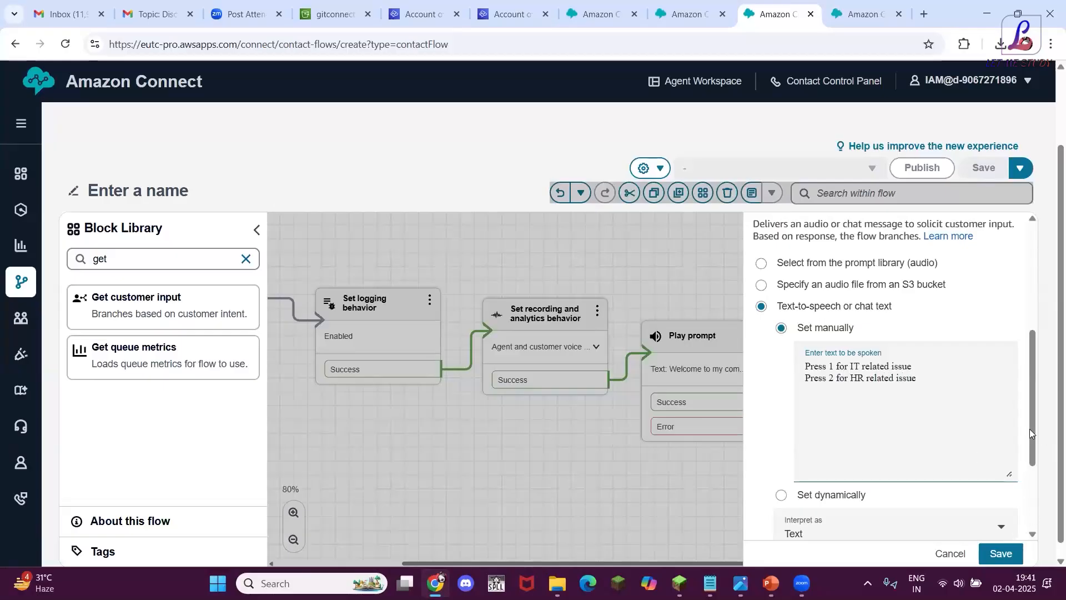
Add conditions for options 1 and 2 to Get customer input, save the block, and clear the block search
{"action": "scroll", "coordinate": [1042, 503], "scroll_direction": "down", "scroll_amount": 3}
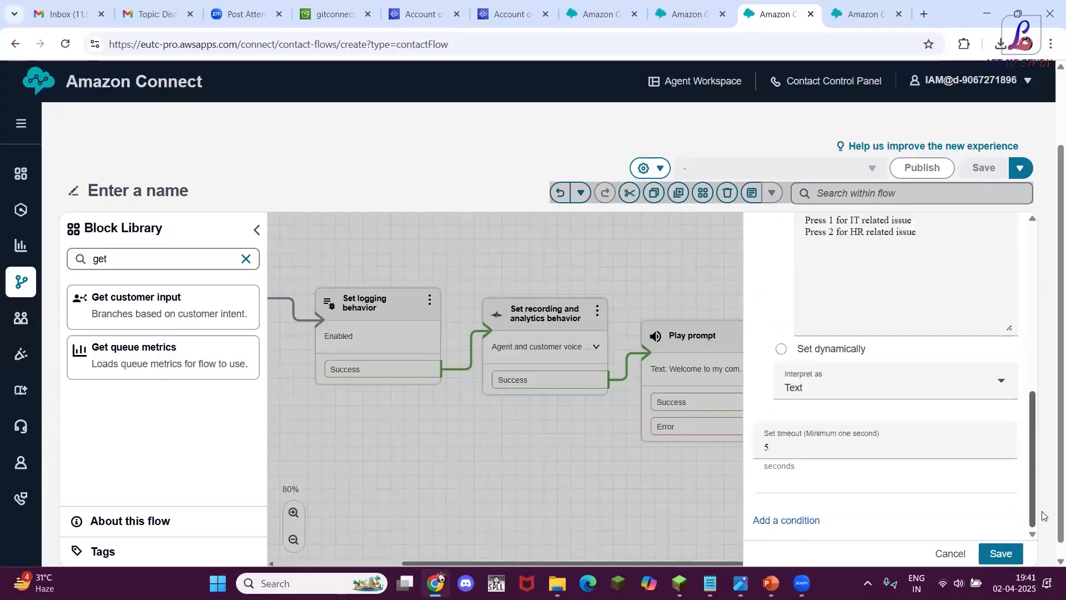
{"action": "left_click", "coordinate": [788, 521]}
{"action": "scroll", "coordinate": [1033, 444], "scroll_direction": "down", "scroll_amount": 2}
{"action": "left_click", "coordinate": [838, 466]}
{"action": "type", "text": "1"}
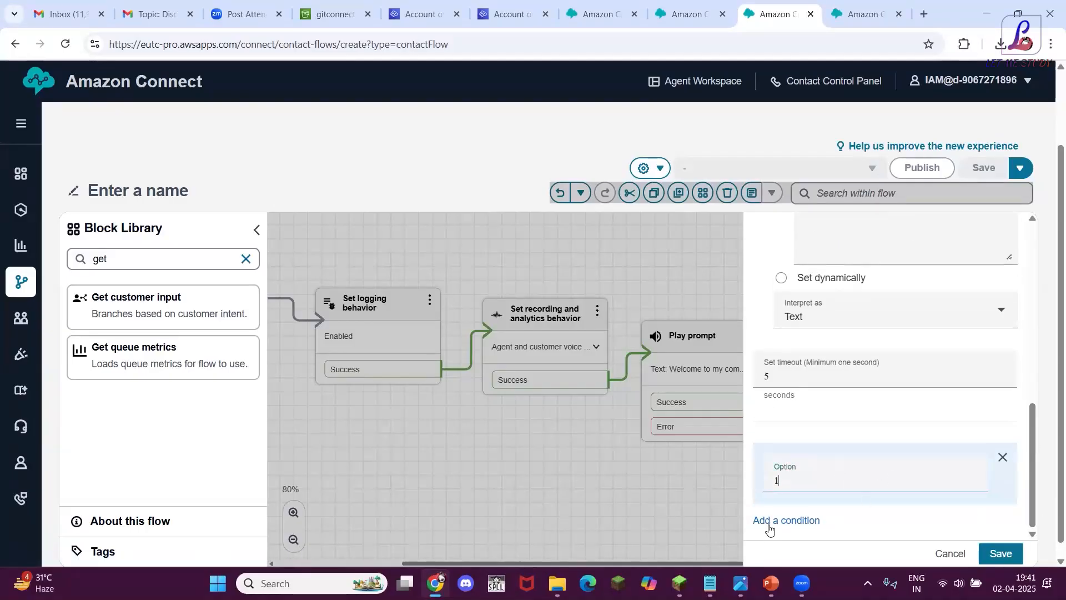
{"action": "left_click", "coordinate": [768, 526]}
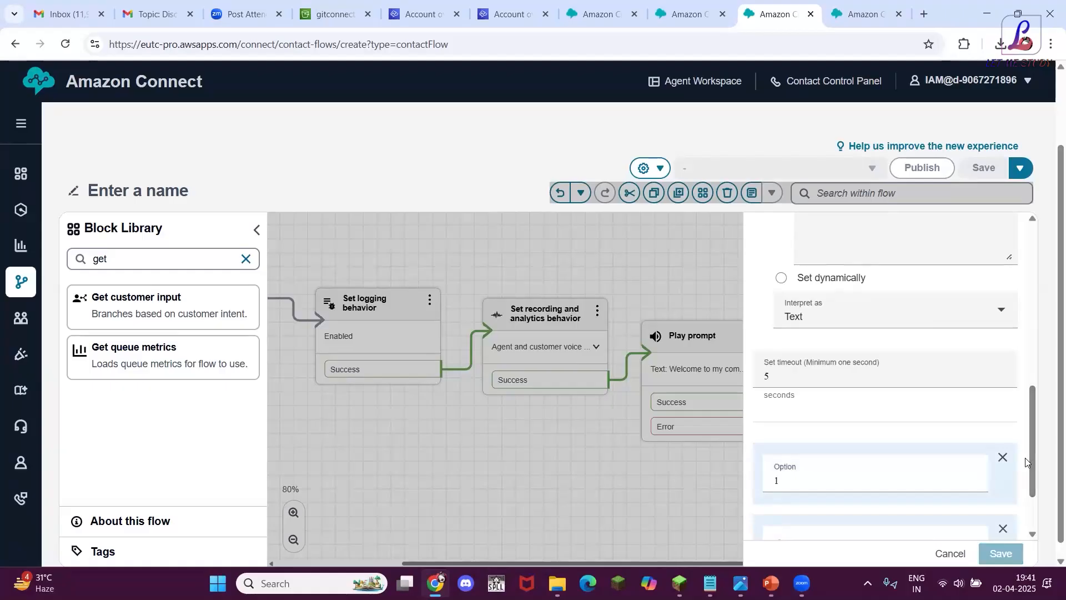
{"action": "left_click_drag", "start_coordinate": [1033, 427], "coordinate": [1039, 472]}
{"action": "left_click", "coordinate": [819, 456]}
{"action": "type", "text": "2"}
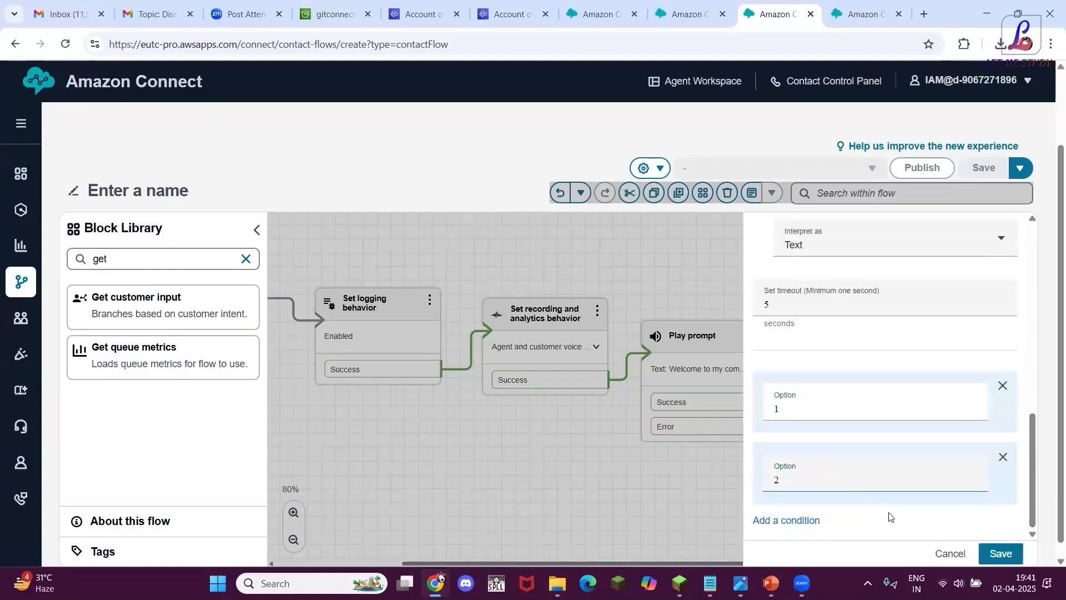
{"action": "left_click", "coordinate": [998, 550]}
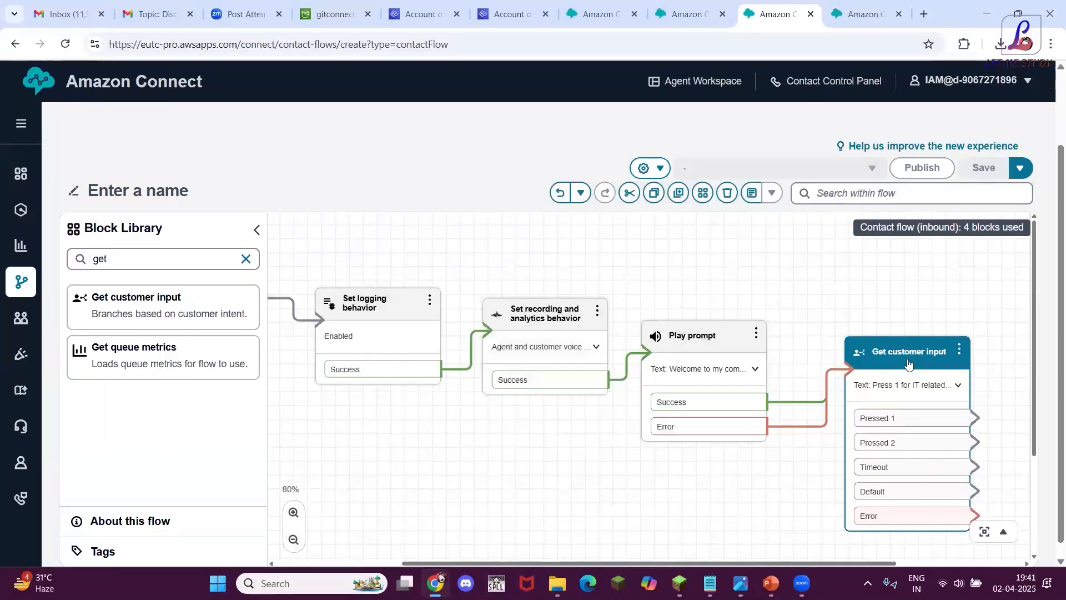
{"action": "left_click", "coordinate": [153, 261]}
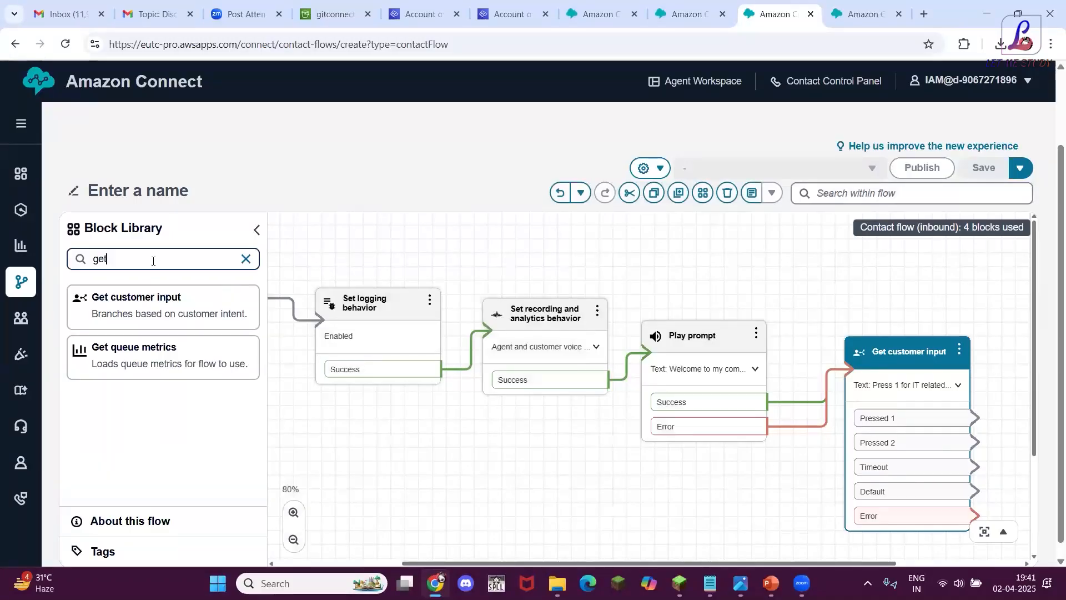
{"action": "key", "text": "BackSpace"}
{"action": "key", "text": "BackSpace"}
{"action": "key", "text": "BackSpace"}
{"action": "type", "text": "qu"}
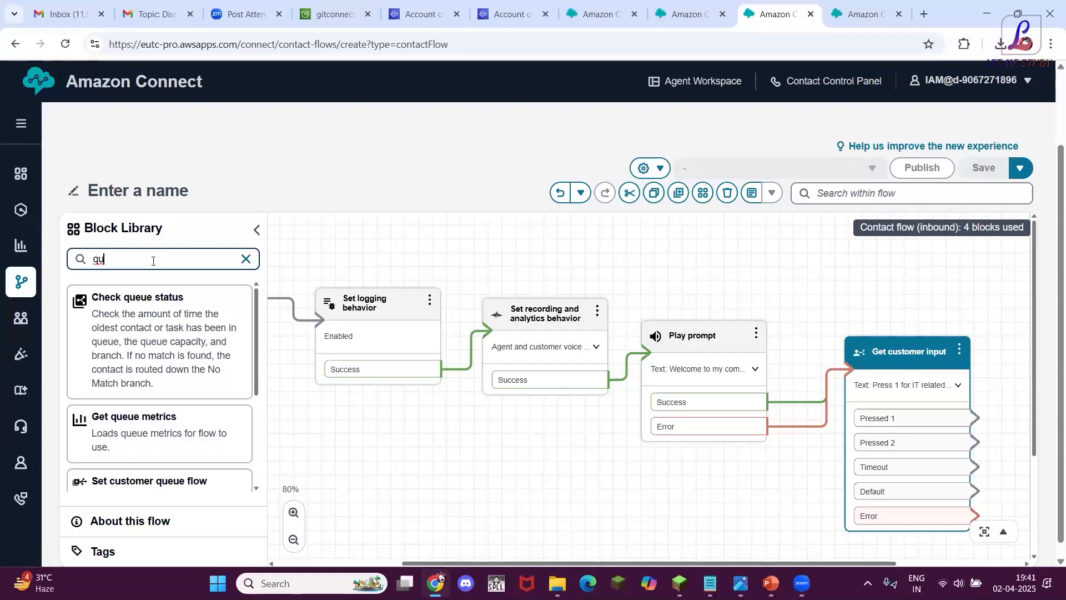
{"action": "type", "text": "ue"}
{"action": "key", "text": "BackSpace"}
{"action": "key", "text": "BackSpace"}
{"action": "key", "text": "BackSpace"}
{"action": "key", "text": "BackSpace"}
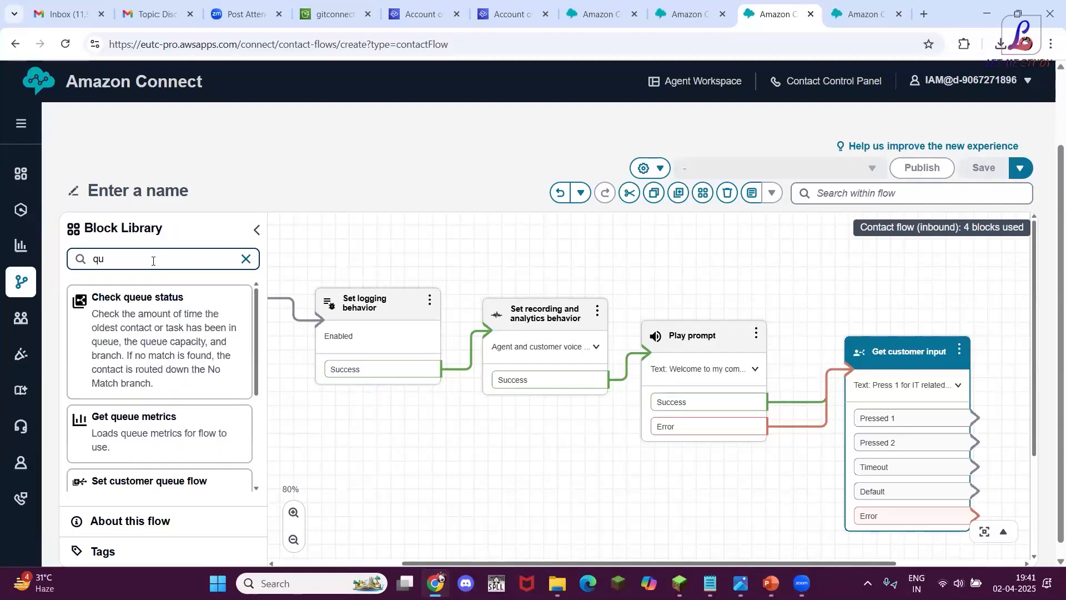
Add a Set working queue block beside Get customer input and connect the Pressed 1 branch to it
{"action": "type", "text": "set"}
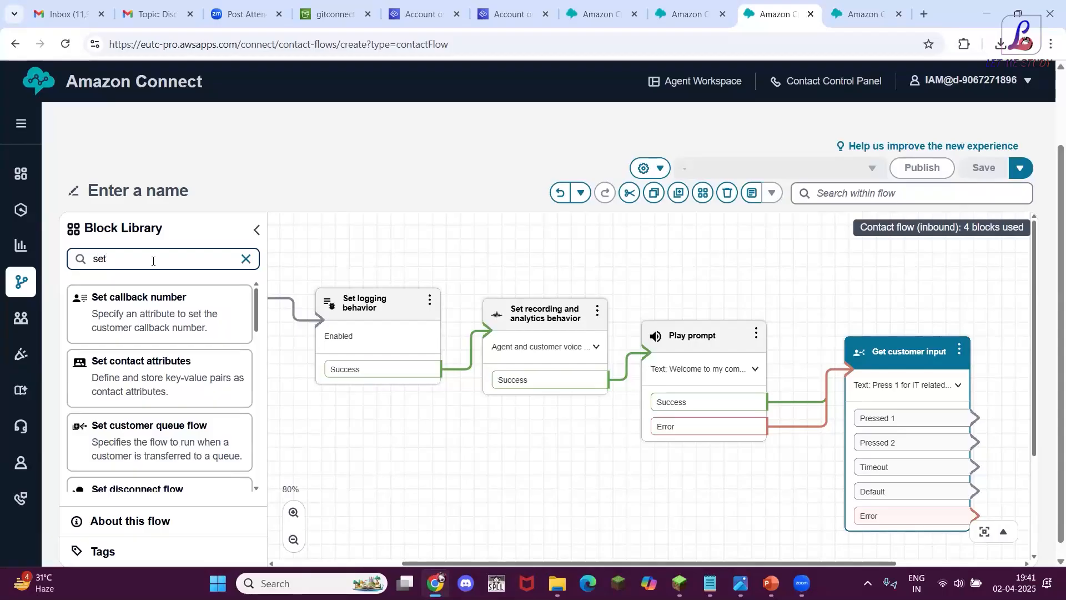
{"action": "left_click_drag", "start_coordinate": [260, 326], "coordinate": [270, 482]}
{"action": "left_click_drag", "start_coordinate": [84, 450], "coordinate": [464, 447]}
{"action": "left_click_drag", "start_coordinate": [866, 370], "coordinate": [967, 368]}
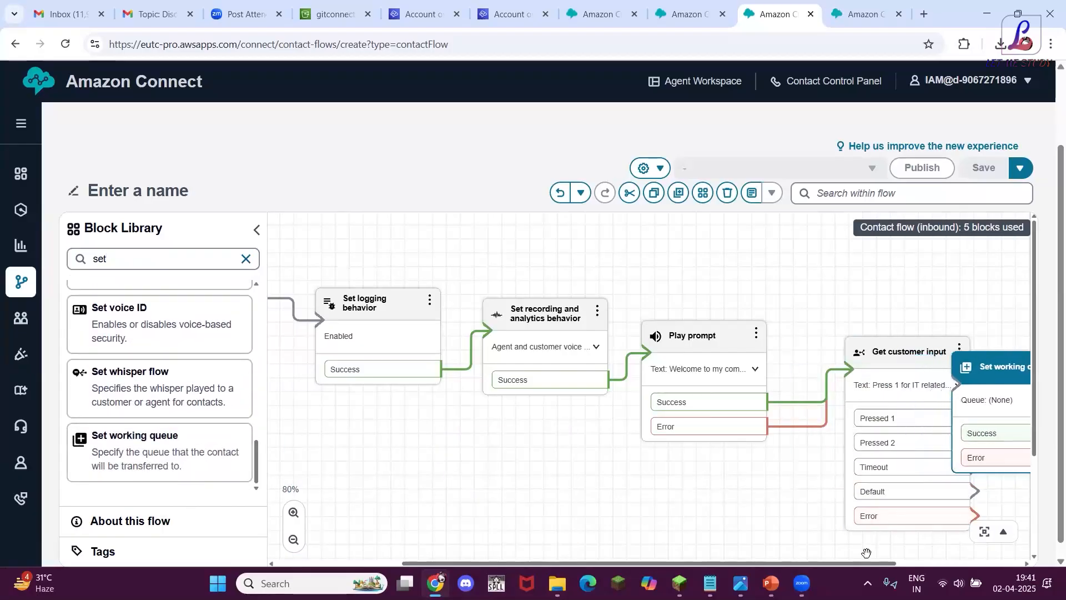
{"action": "left_click_drag", "start_coordinate": [866, 562], "coordinate": [963, 562]}
{"action": "left_click_drag", "start_coordinate": [840, 373], "coordinate": [950, 357]}
{"action": "left_click_drag", "start_coordinate": [807, 420], "coordinate": [869, 369]}
{"action": "left_click_drag", "start_coordinate": [911, 366], "coordinate": [912, 367]}
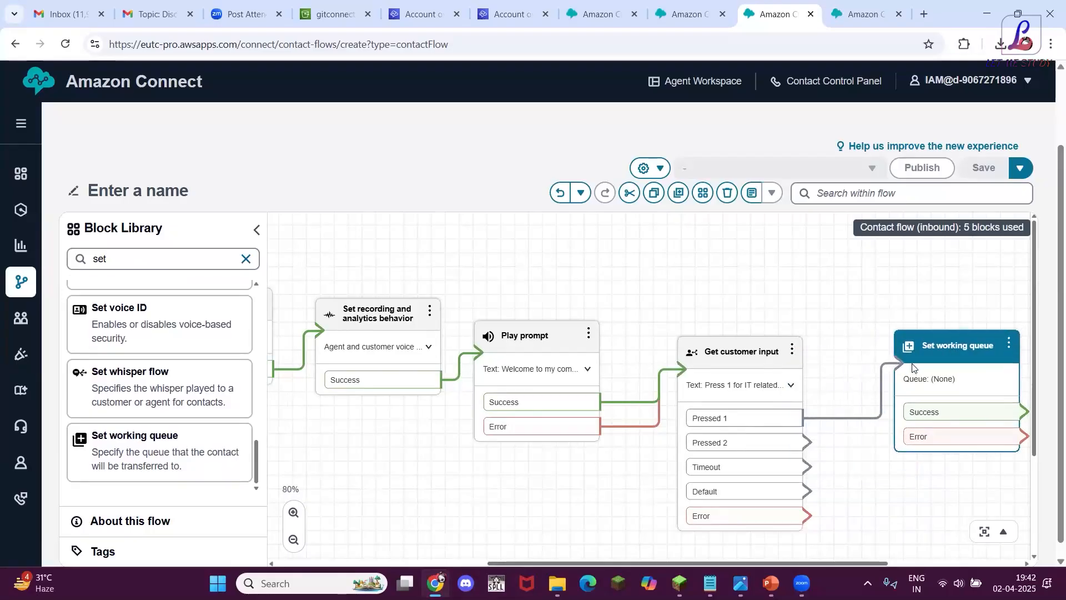
Set the Set working queue block on the Pressed 1 branch to BasicQueue manually and save the block
{"action": "left_click", "coordinate": [969, 347]}
{"action": "double_click", "coordinate": [969, 356]}
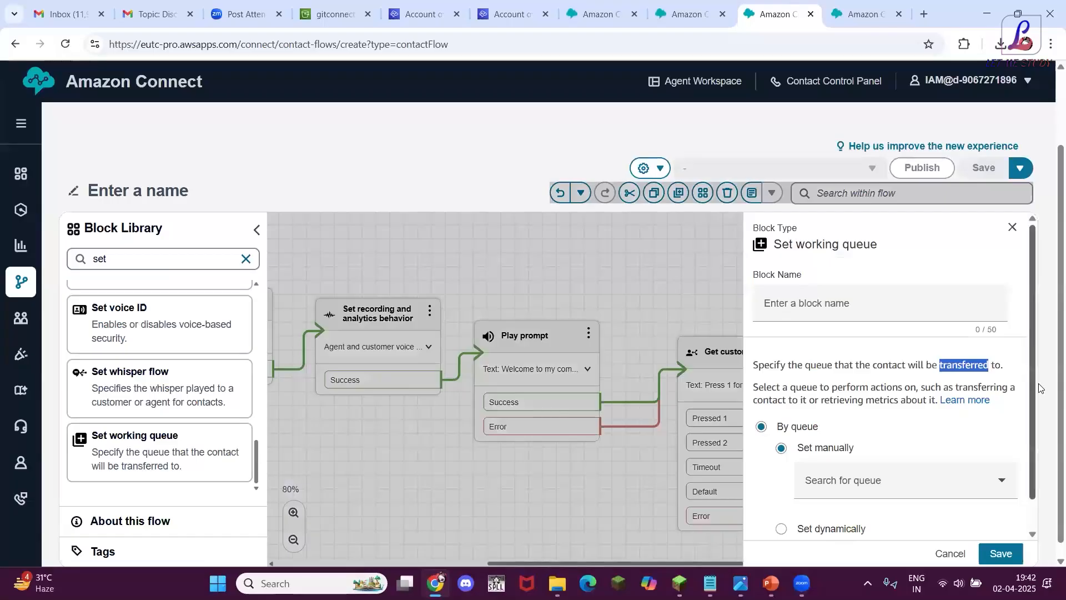
{"action": "scroll", "coordinate": [991, 447], "scroll_direction": "down", "scroll_amount": 1}
{"action": "left_click", "coordinate": [987, 458]}
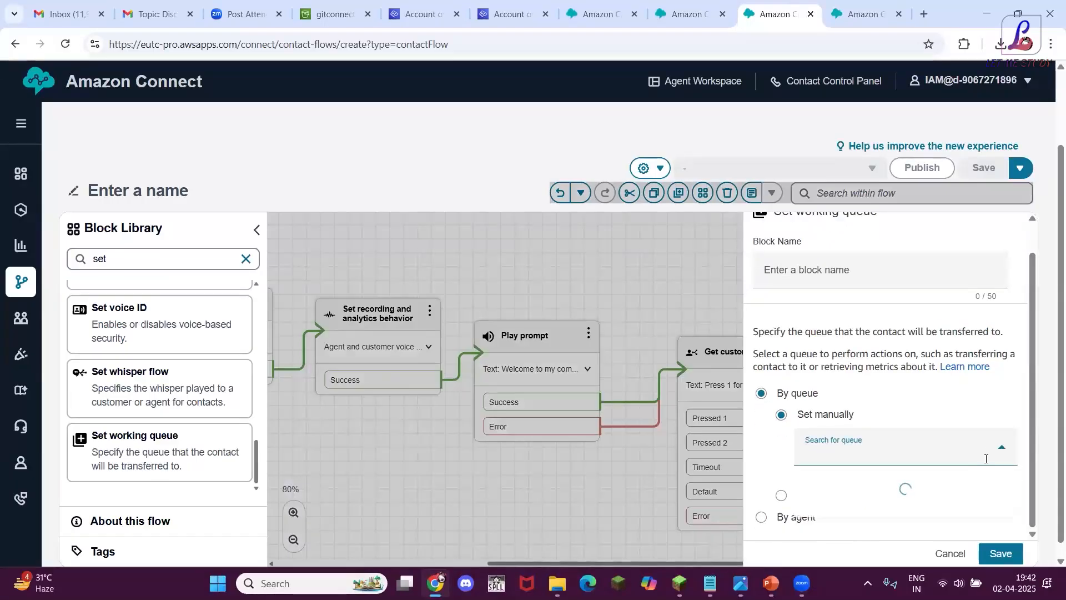
{"action": "left_click", "coordinate": [870, 484]}
{"action": "left_click", "coordinate": [1001, 555]}
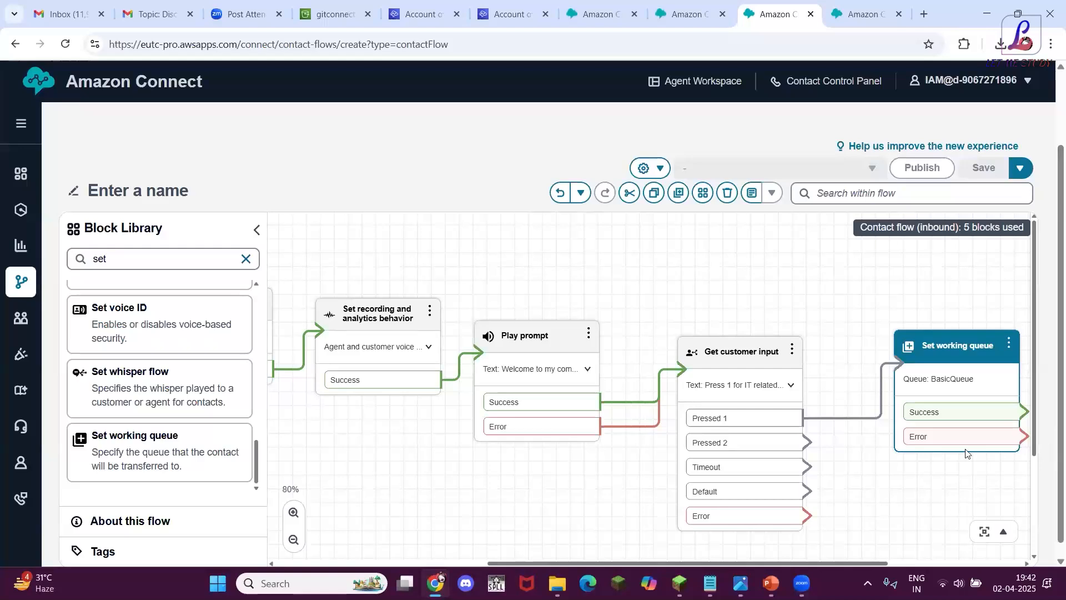
Add a second Set working queue block below the first and connect the Pressed 2 branch to it
{"action": "left_click_drag", "start_coordinate": [123, 438], "coordinate": [973, 465]}
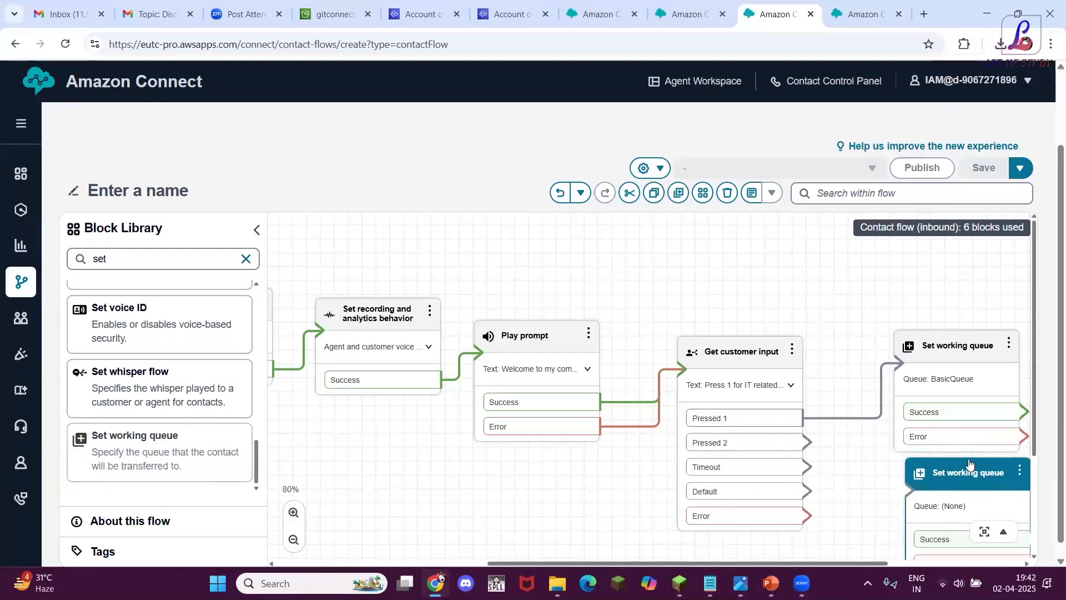
{"action": "scroll", "coordinate": [1032, 346], "scroll_direction": "down", "scroll_amount": 2}
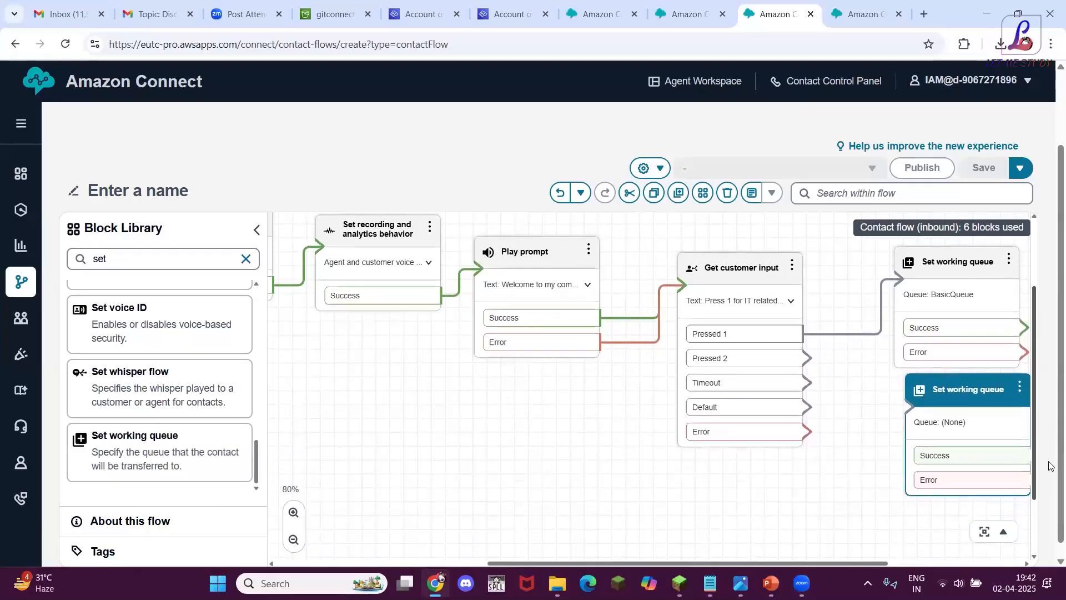
{"action": "mouse_move", "coordinate": [806, 356]}
{"action": "left_mouse_down"}
{"action": "mouse_move", "coordinate": [910, 408]}
{"action": "mouse_move", "coordinate": [919, 401]}
{"action": "left_mouse_up"}
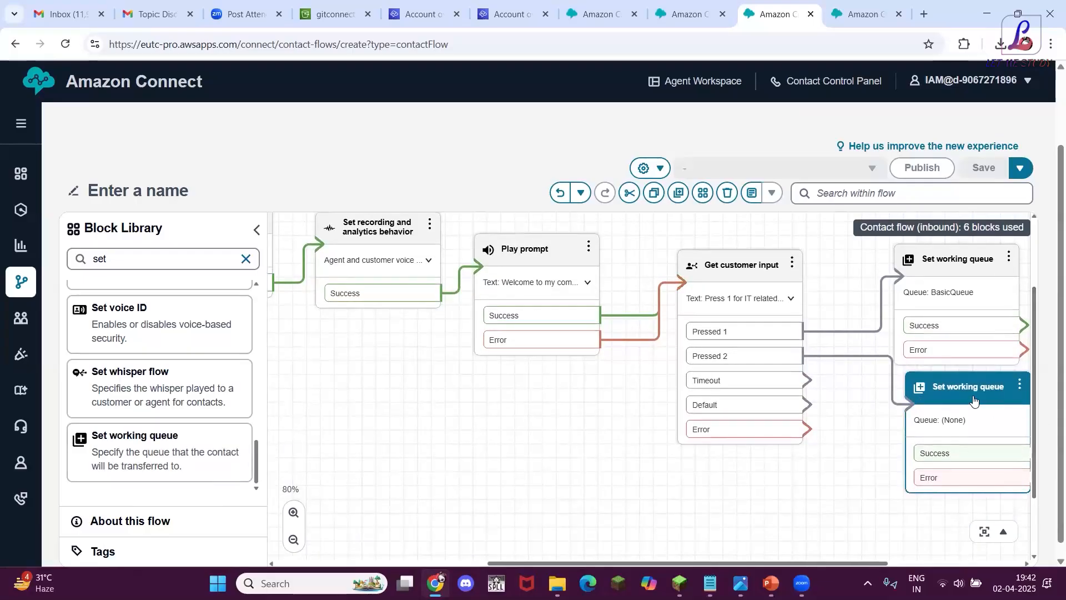
Set the queue of the second Set working queue block to BasicQueue manually and save the block
{"action": "left_click", "coordinate": [952, 383]}
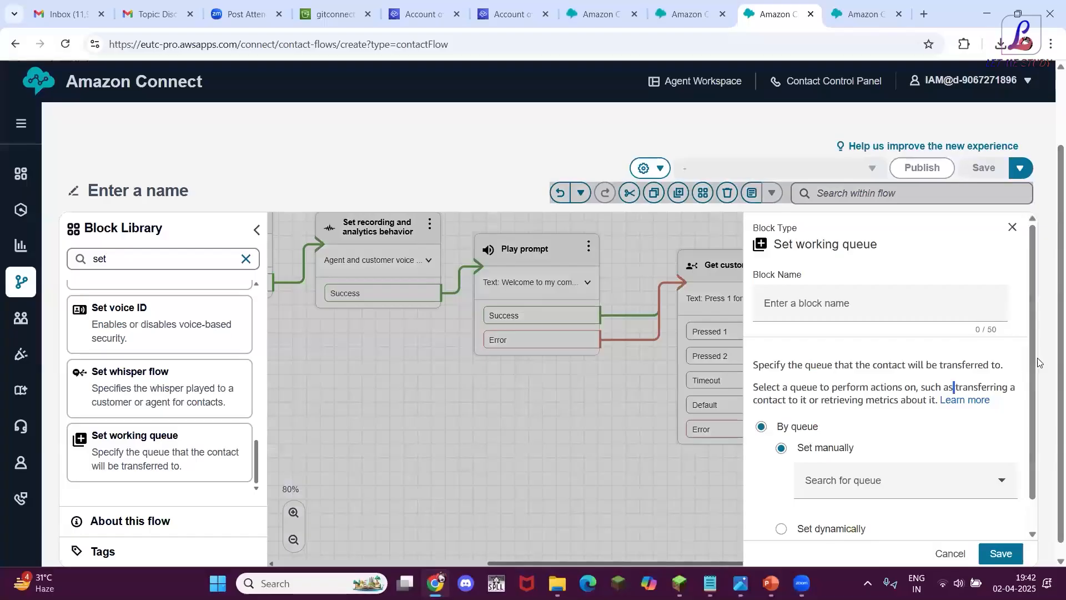
{"action": "scroll", "coordinate": [1034, 385], "scroll_direction": "down", "scroll_amount": 1}
{"action": "left_click", "coordinate": [987, 451]}
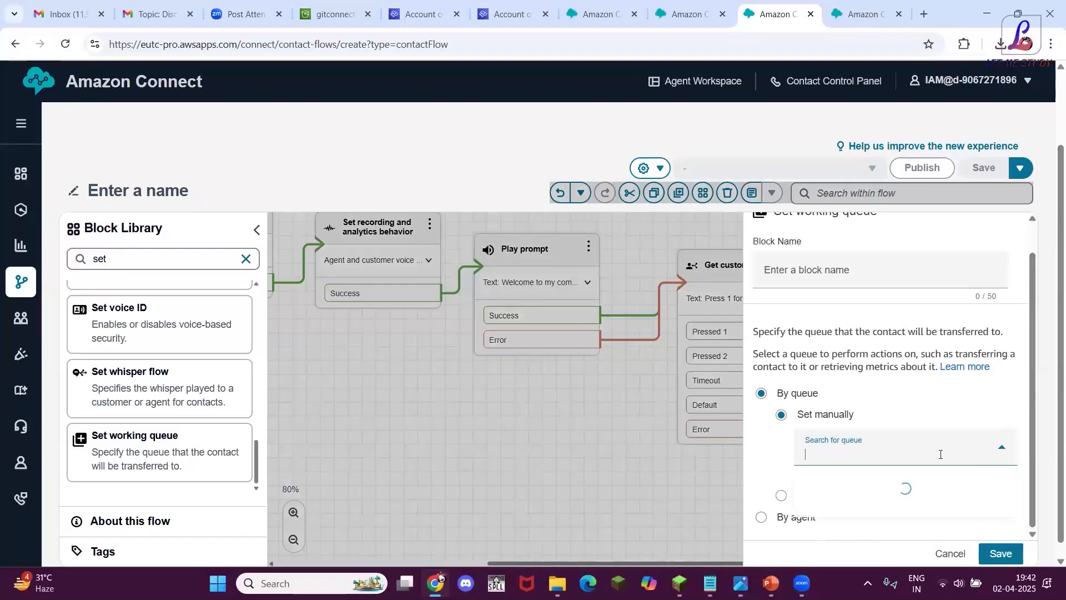
{"action": "left_click", "coordinate": [848, 483]}
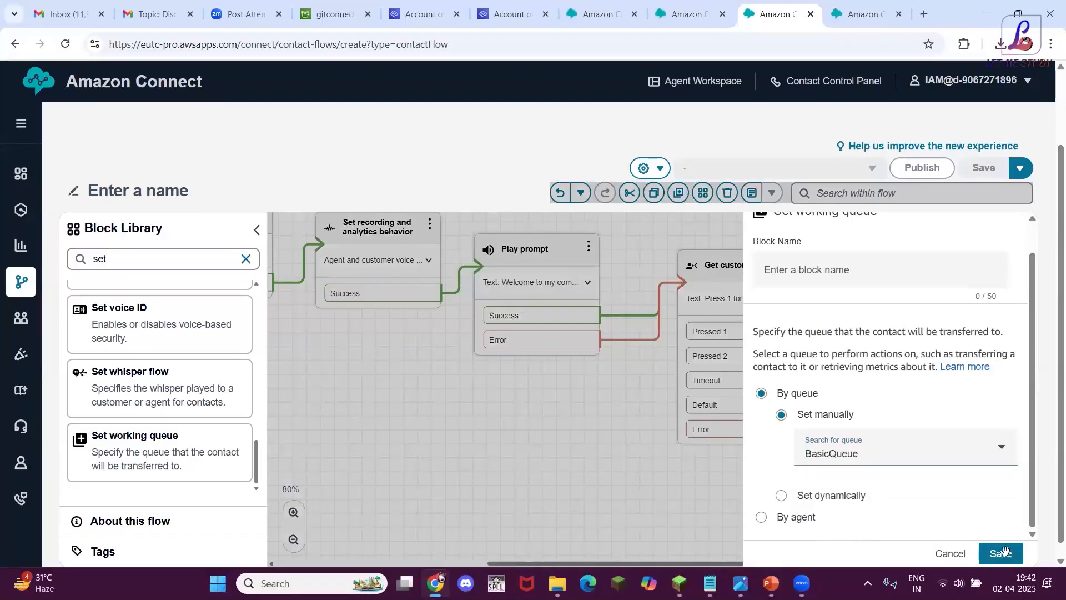
{"action": "left_click", "coordinate": [1001, 552]}
Search the block library for "trans" and add a Transfer to queue block beside the Set working queue blocks, keeping its default settings
{"action": "left_click_drag", "start_coordinate": [547, 429], "coordinate": [396, 429]}
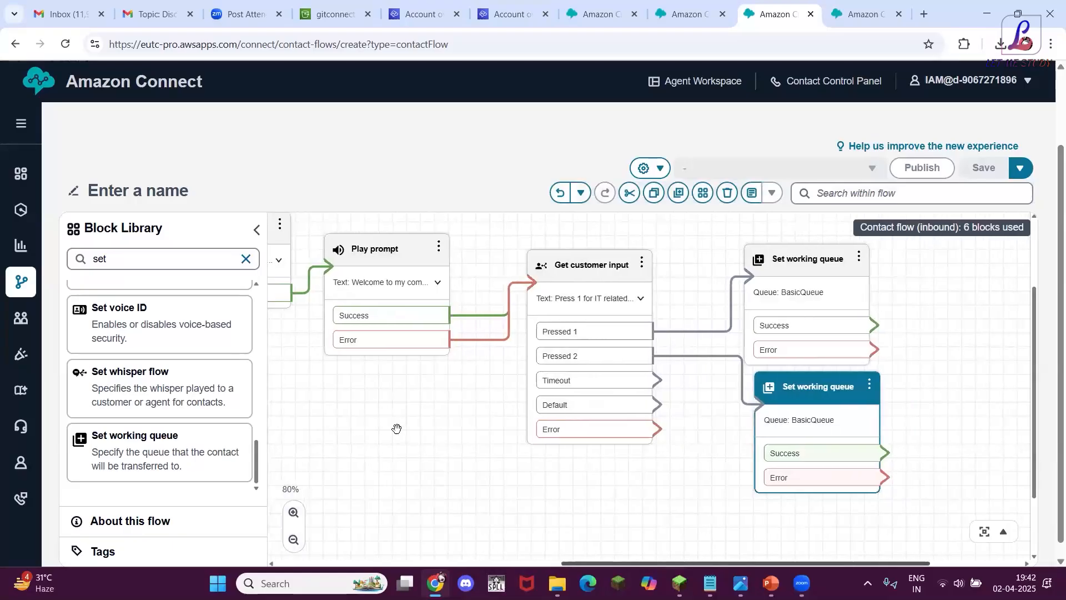
{"action": "left_click", "coordinate": [175, 261]}
{"action": "key", "text": "BackSpace"}
{"action": "key", "text": "BackSpace"}
{"action": "key", "text": "BackSpace"}
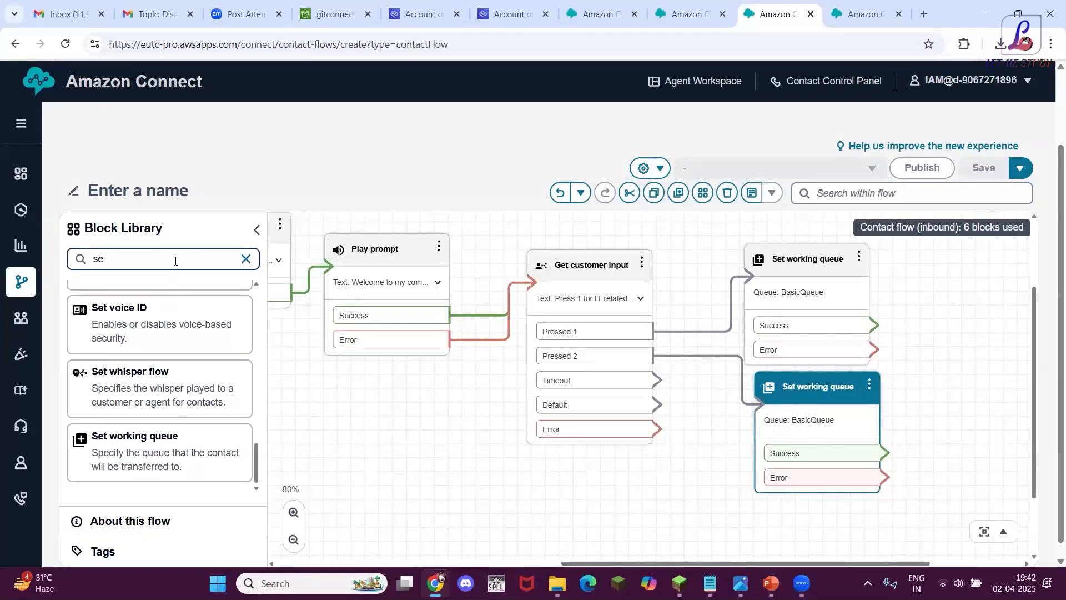
{"action": "type", "text": "tran"}
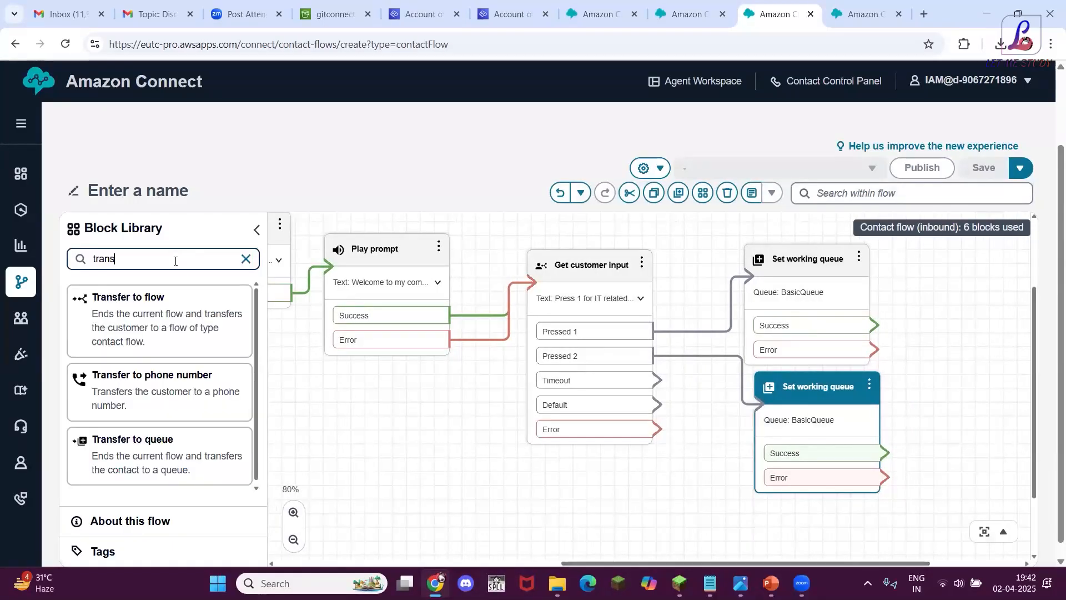
{"action": "left_click_drag", "start_coordinate": [141, 450], "coordinate": [977, 333]}
{"action": "left_click", "coordinate": [978, 331]}
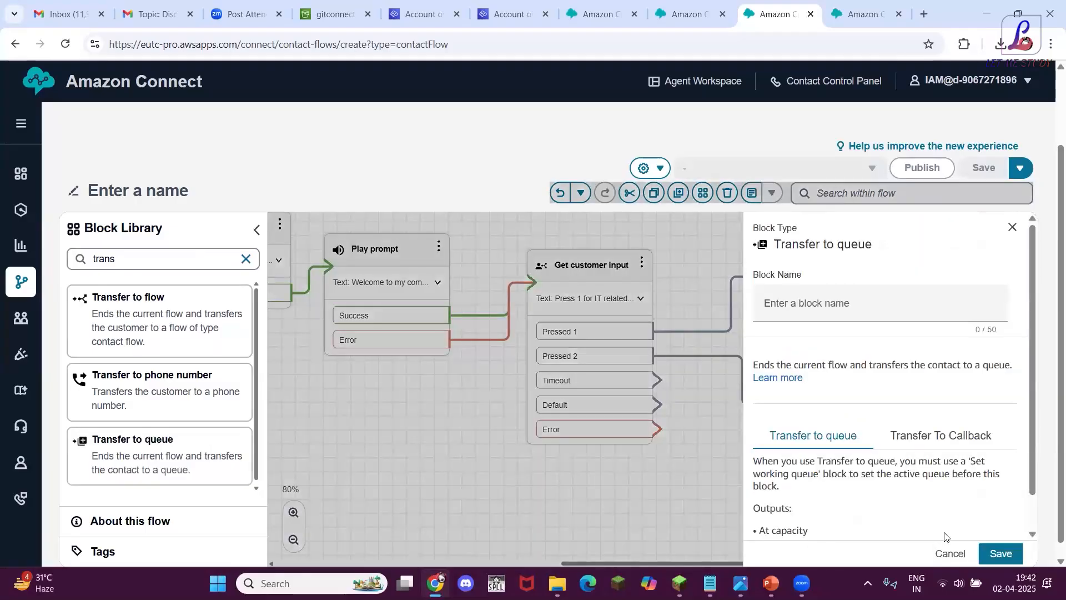
{"action": "left_click", "coordinate": [951, 554]}
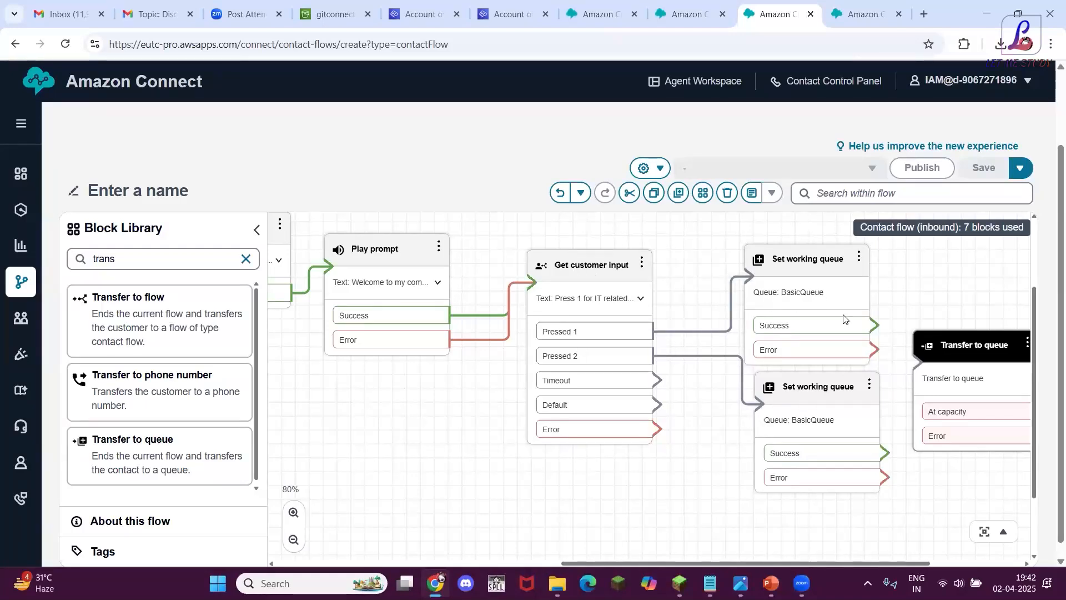
Connect the Success and Error branches of both Set working queue blocks to the Transfer to queue block
{"action": "left_click_drag", "start_coordinate": [874, 326], "coordinate": [927, 373]}
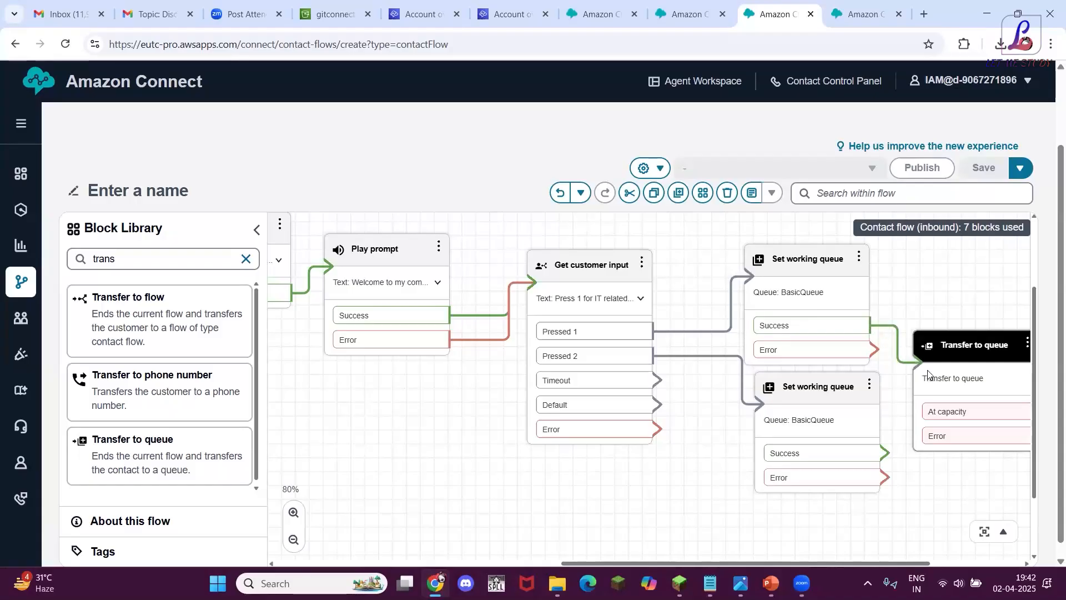
{"action": "left_click_drag", "start_coordinate": [876, 351], "coordinate": [931, 375]}
{"action": "left_click_drag", "start_coordinate": [886, 454], "coordinate": [922, 363]}
{"action": "left_click_drag", "start_coordinate": [886, 478], "coordinate": [923, 364]}
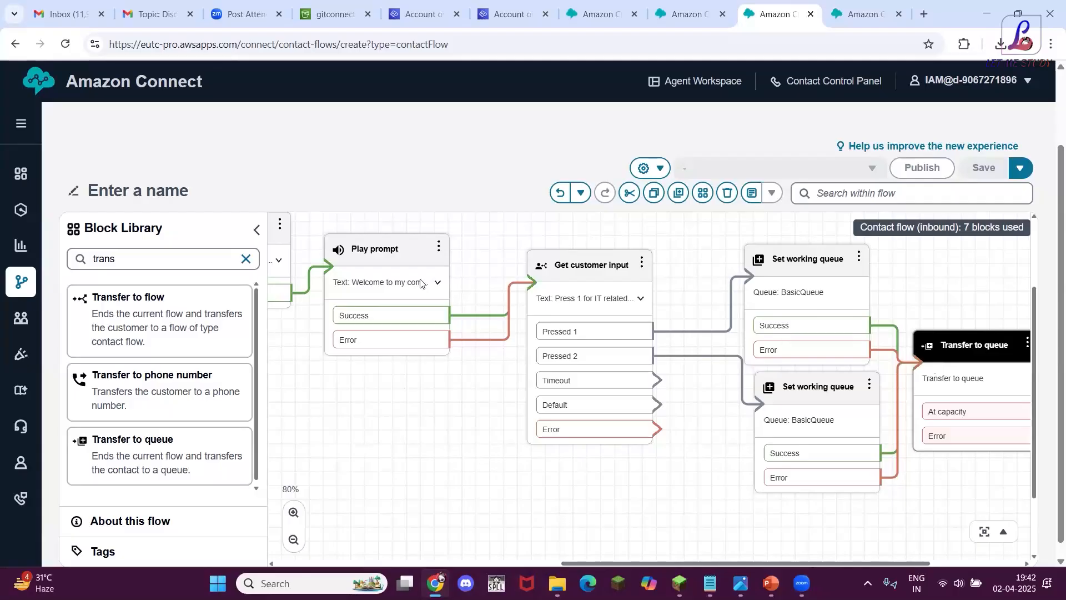
Name the contact flow "Test flow"
{"action": "left_click", "coordinate": [122, 192]}
{"action": "type", "text": "Test flow"}
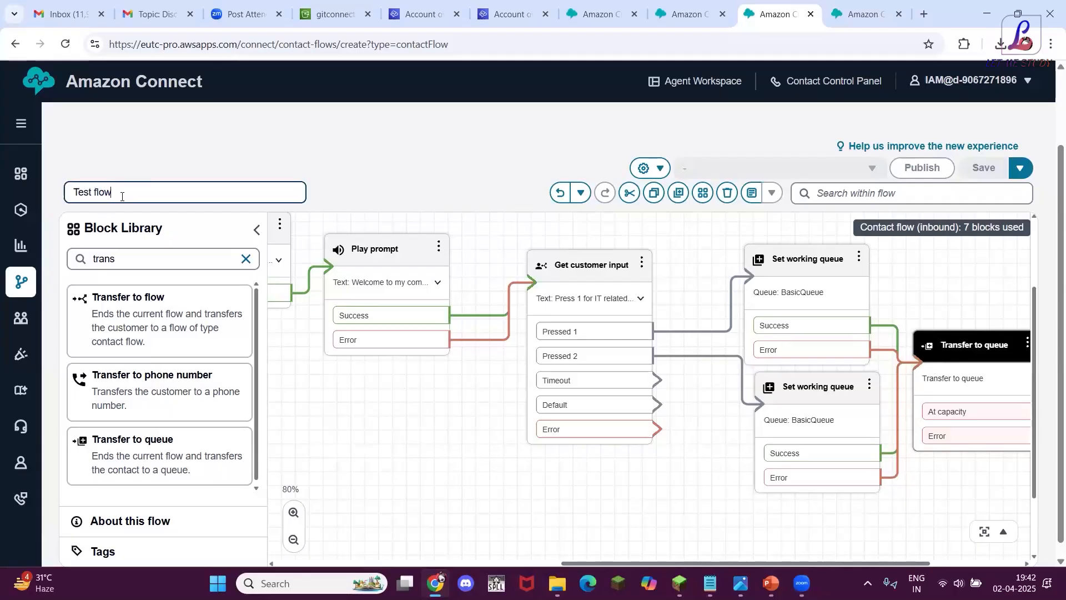
{"action": "left_click", "coordinate": [1039, 138]}
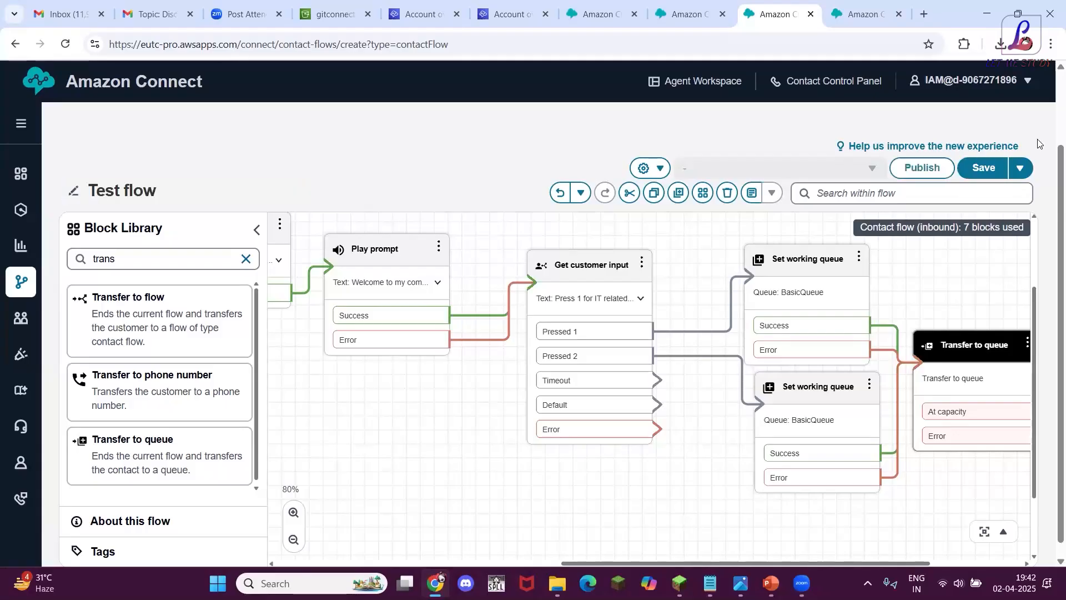
Connect Get customer input's Timeout, Default and Error branches to the second Set working queue block and save the flow
{"action": "left_click_drag", "start_coordinate": [659, 380], "coordinate": [767, 408]}
{"action": "left_click_drag", "start_coordinate": [657, 405], "coordinate": [765, 411]}
{"action": "left_click_drag", "start_coordinate": [658, 432], "coordinate": [772, 411]}
{"action": "left_click", "coordinate": [987, 167]}
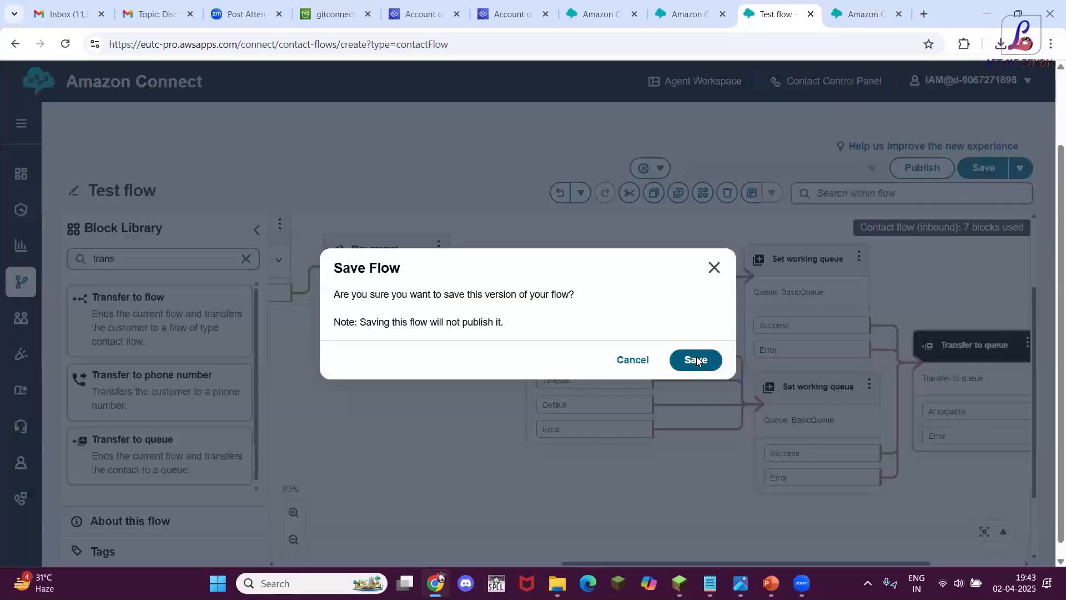
{"action": "left_click", "coordinate": [697, 360]}
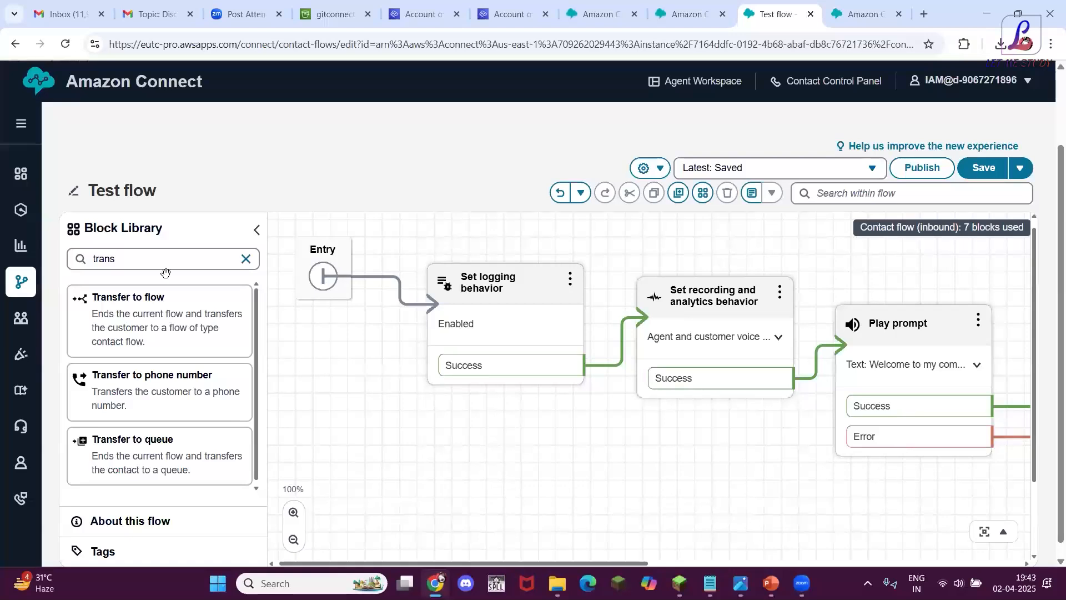
Search the block library for "disc" and add a Disconnect block to the flow
{"action": "left_click", "coordinate": [132, 254]}
{"action": "key", "text": "BackSpace"}
{"action": "key", "text": "BackSpace"}
{"action": "key", "text": "BackSpace"}
{"action": "key", "text": "BackSpace"}
{"action": "key", "text": "BackSpace"}
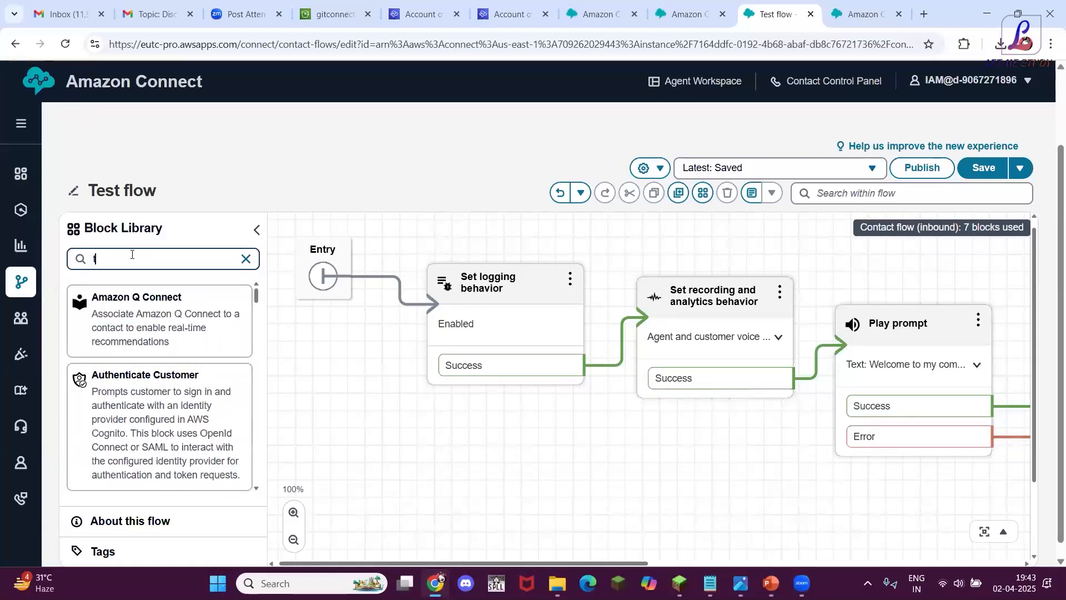
{"action": "type", "text": "dis"}
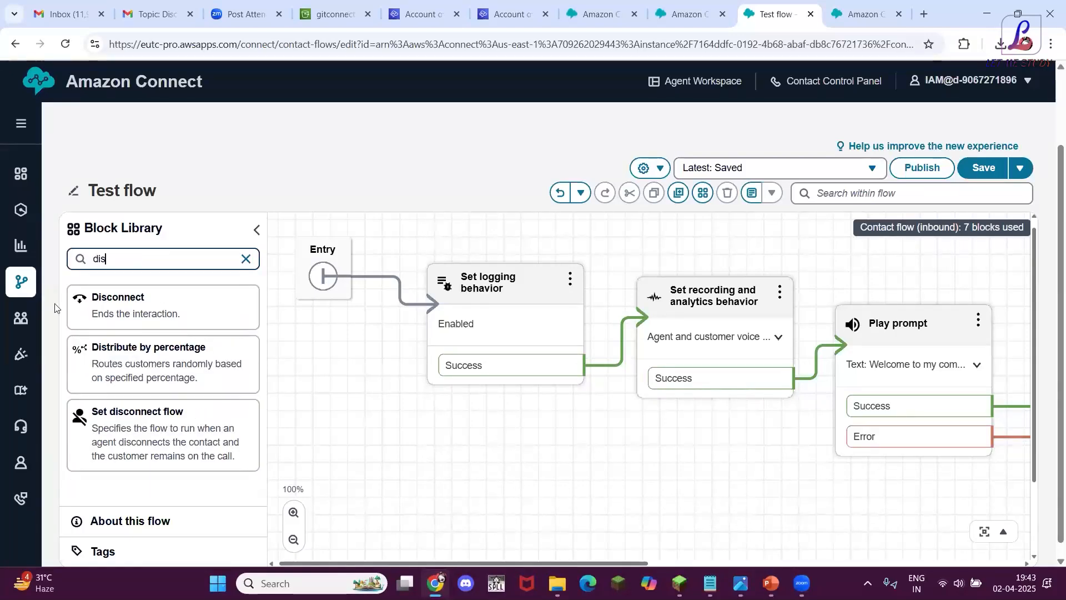
{"action": "type", "text": "c"}
{"action": "left_click_drag", "start_coordinate": [107, 309], "coordinate": [627, 395]}
{"action": "left_click_drag", "start_coordinate": [854, 375], "coordinate": [814, 452]}
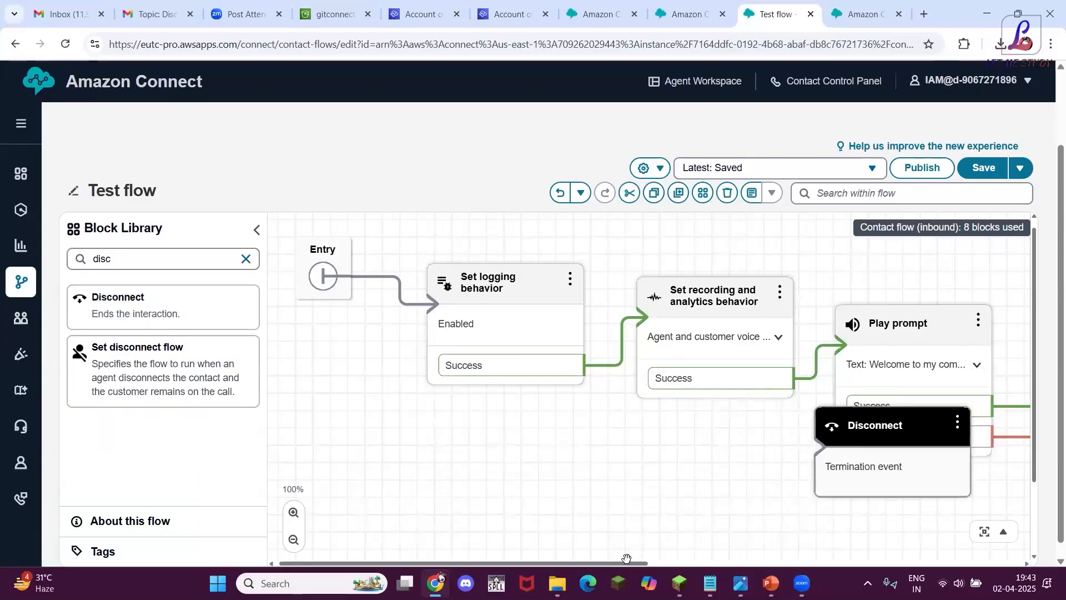
Move the Disconnect block beside Transfer to queue and connect Transfer to queue's At capacity and Error branches to it
{"action": "left_click_drag", "start_coordinate": [631, 563], "coordinate": [1037, 564]}
{"action": "left_click_drag", "start_coordinate": [296, 436], "coordinate": [1036, 402]}
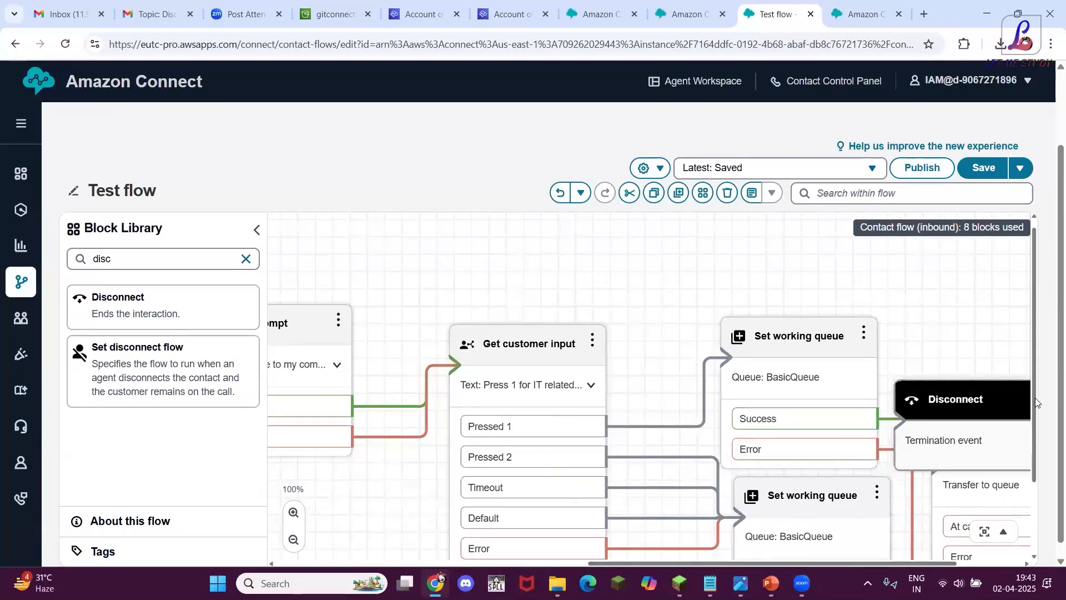
{"action": "left_click", "coordinate": [293, 540]}
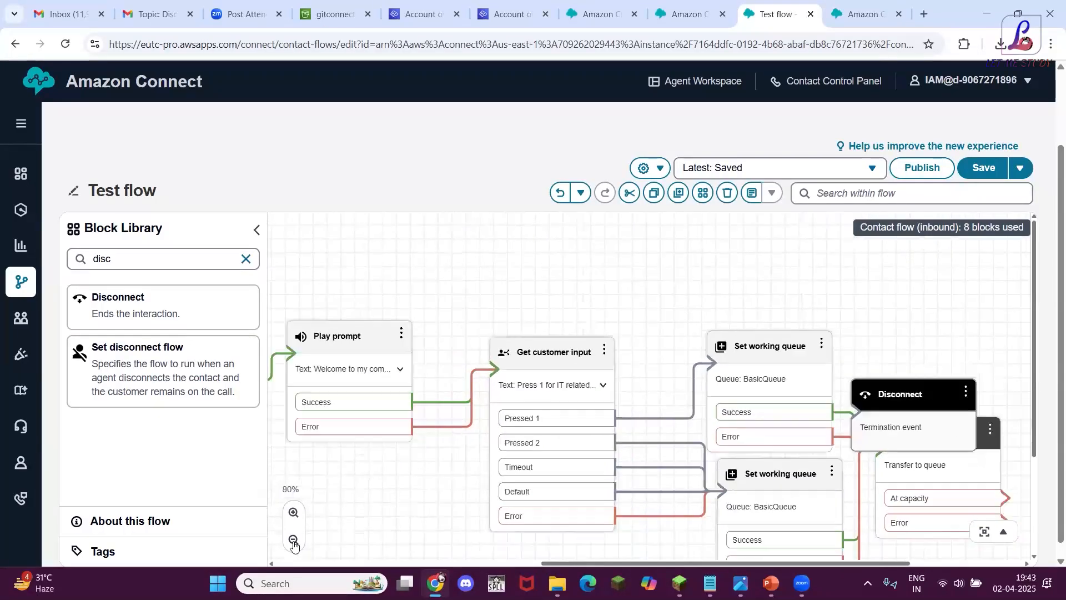
{"action": "left_click", "coordinate": [294, 540]}
{"action": "left_click_drag", "start_coordinate": [858, 391], "coordinate": [1024, 433]}
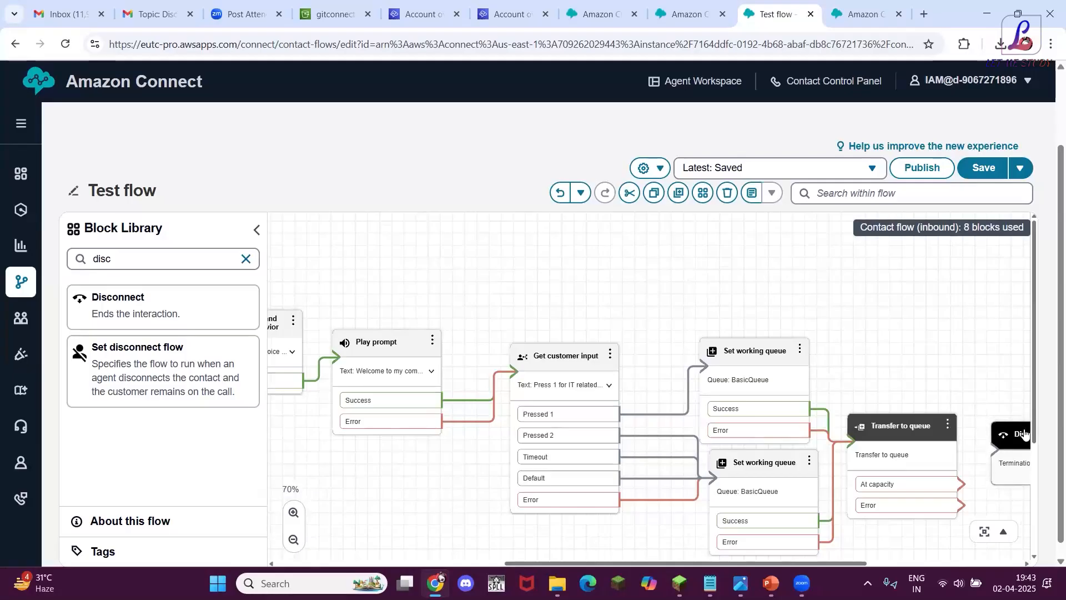
{"action": "left_click_drag", "start_coordinate": [981, 471], "coordinate": [770, 455]}
{"action": "left_click_drag", "start_coordinate": [728, 505], "coordinate": [770, 444]}
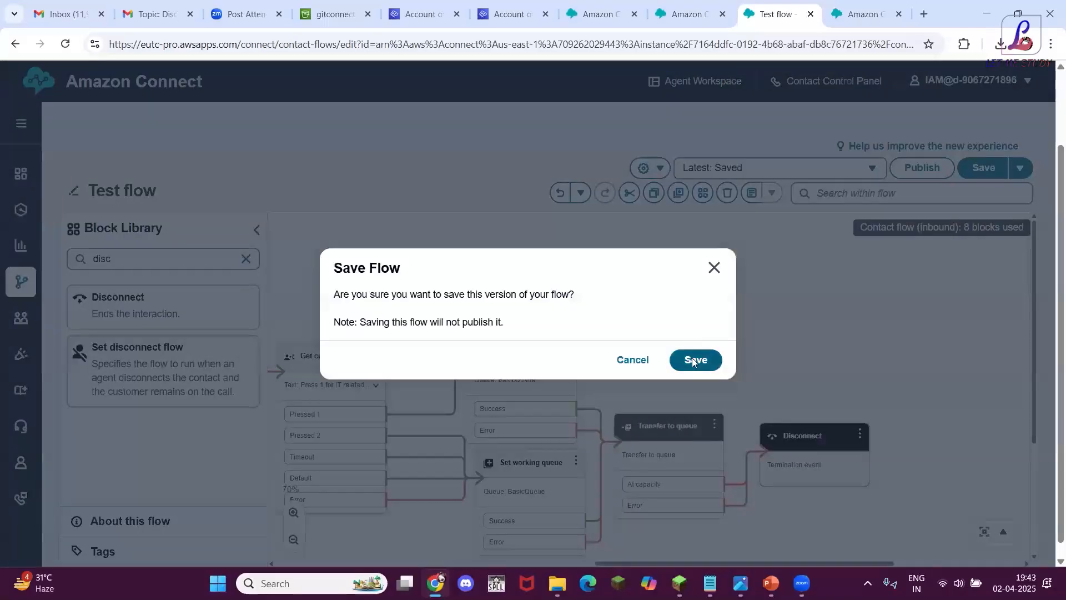
Save the completed flow and publish it
{"action": "left_click", "coordinate": [693, 361]}
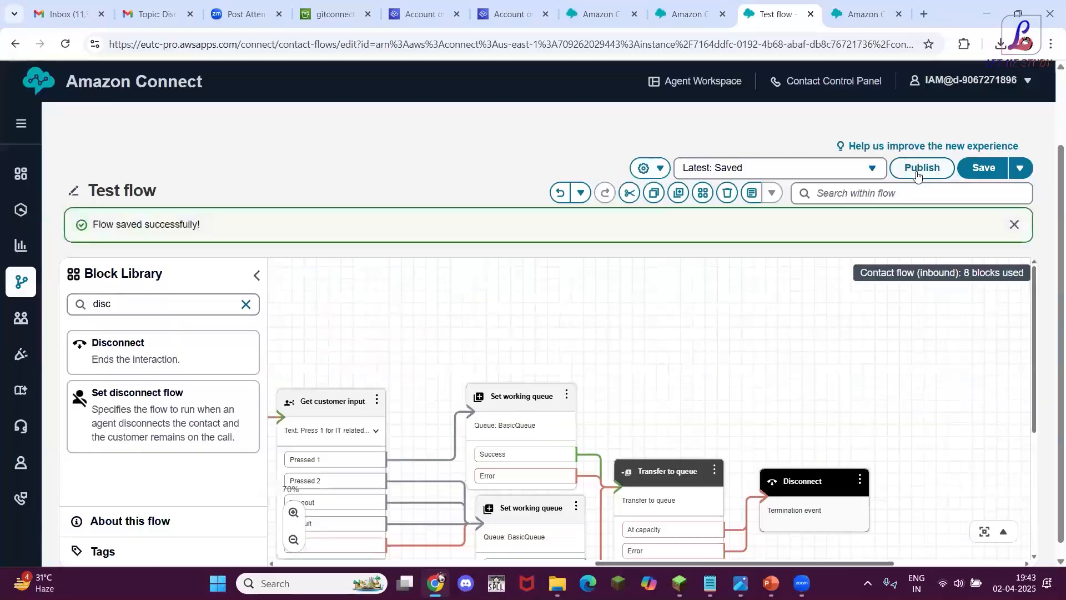
{"action": "left_click", "coordinate": [918, 171]}
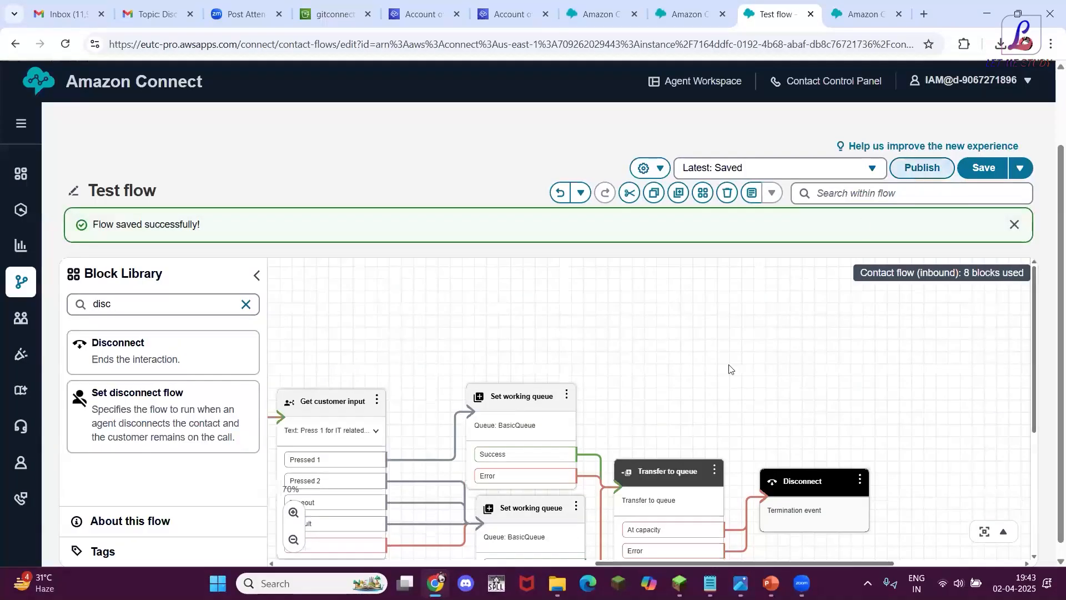
{"action": "left_click", "coordinate": [691, 377]}
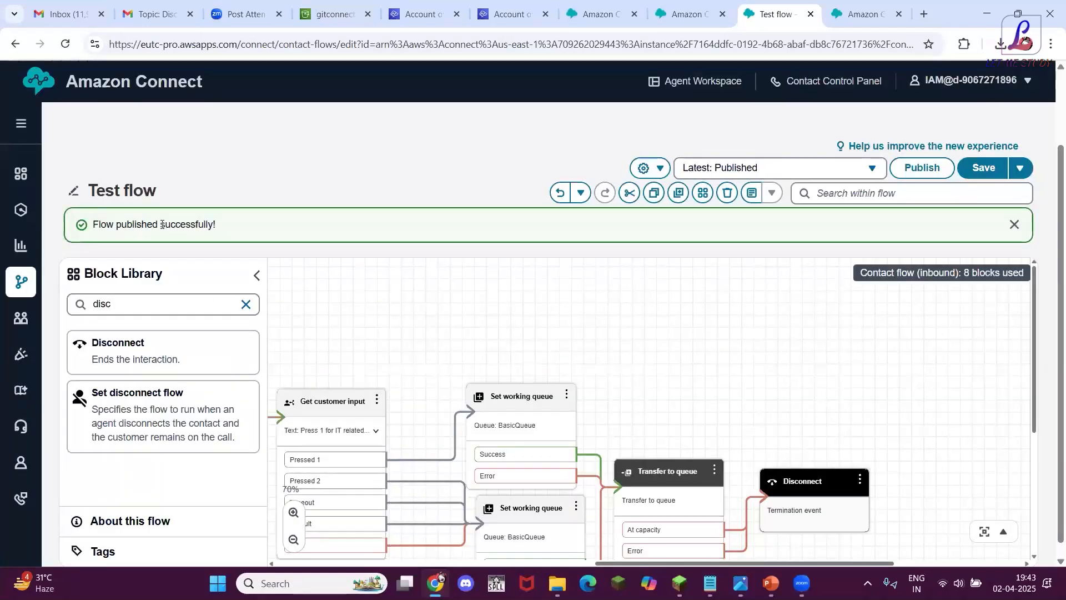
Open the Phone numbers page in a new browser tab and start claiming a number
{"action": "mouse_move", "coordinate": [21, 505]}
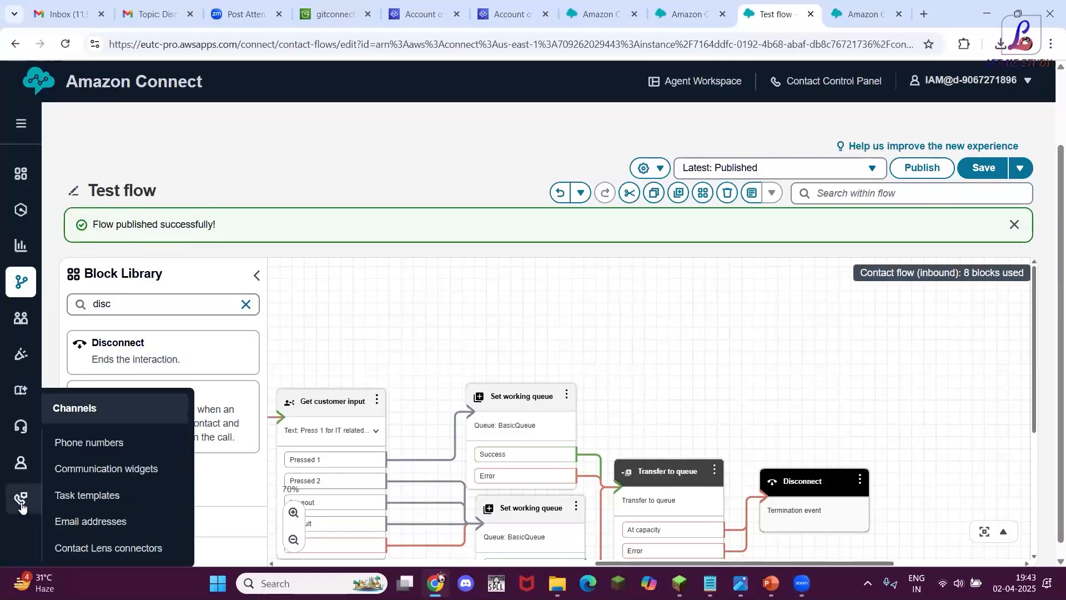
{"action": "right_click", "coordinate": [95, 445]}
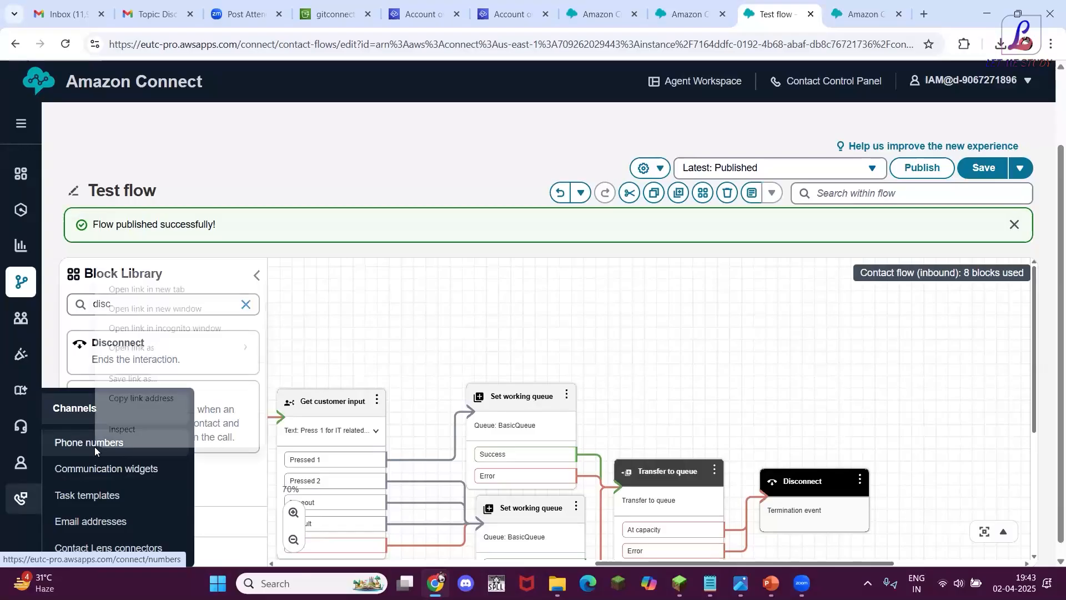
{"action": "left_click", "coordinate": [161, 295]}
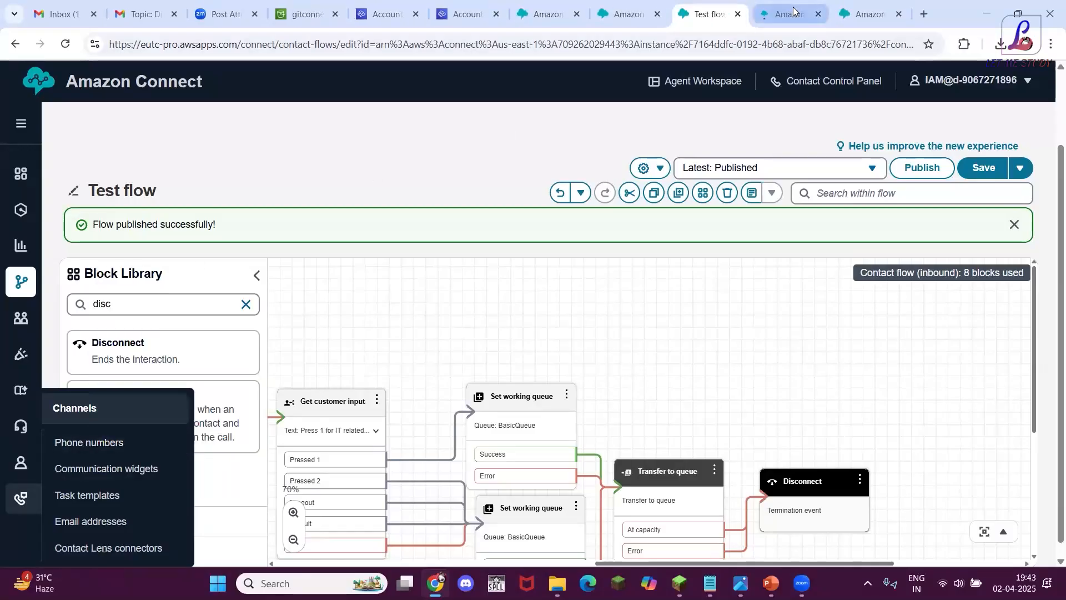
{"action": "left_click", "coordinate": [793, 12]}
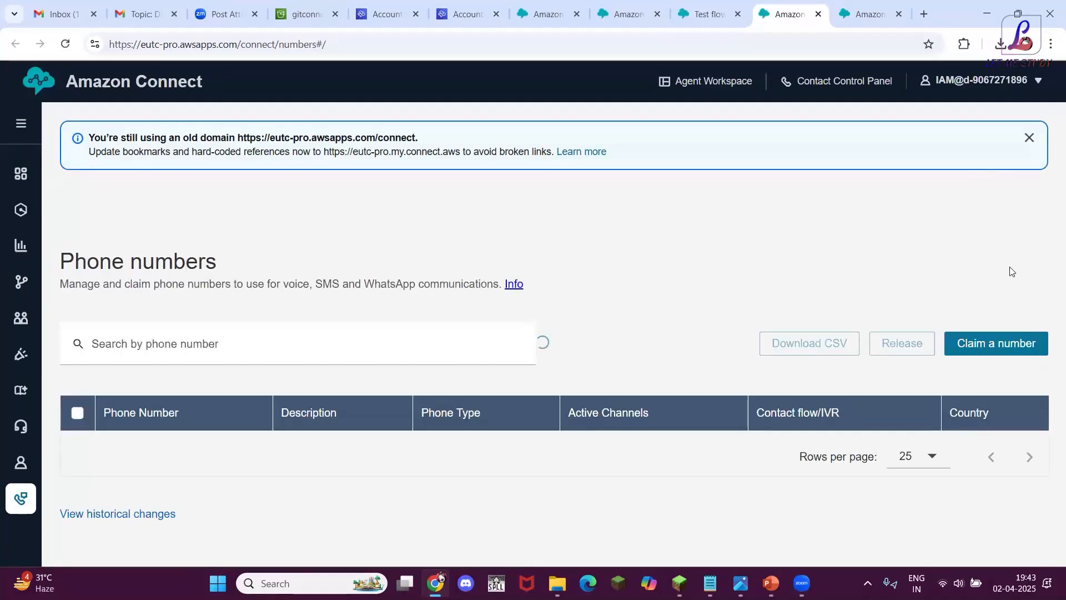
{"action": "left_click", "coordinate": [1003, 345]}
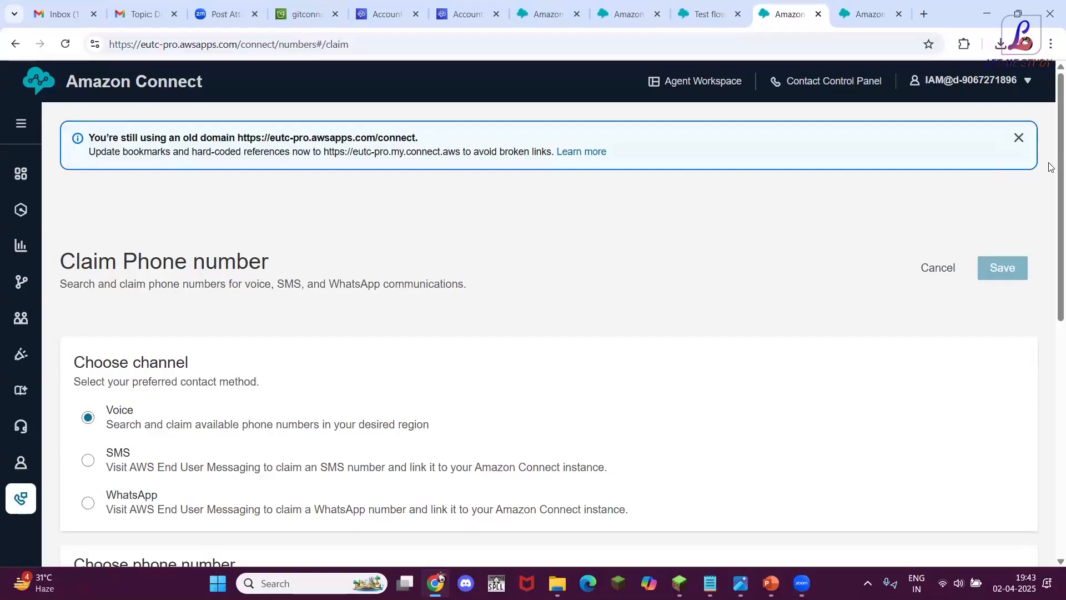
Try to claim the third listed United States DID number for the Voice channel
{"action": "scroll", "coordinate": [1050, 302], "scroll_direction": "down", "scroll_amount": 4}
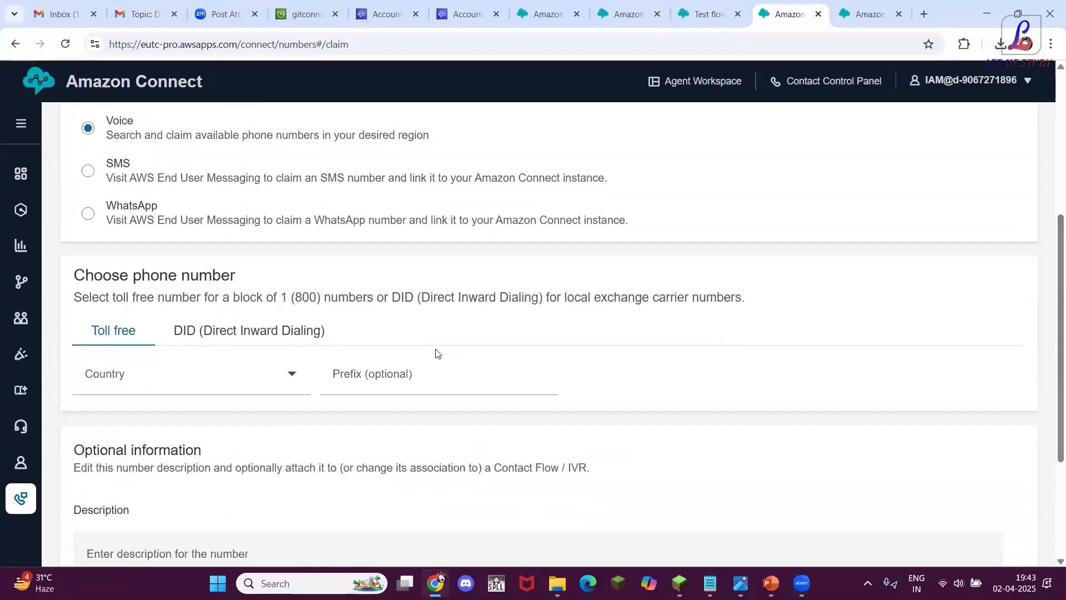
{"action": "left_click", "coordinate": [291, 332]}
{"action": "left_click", "coordinate": [289, 377]}
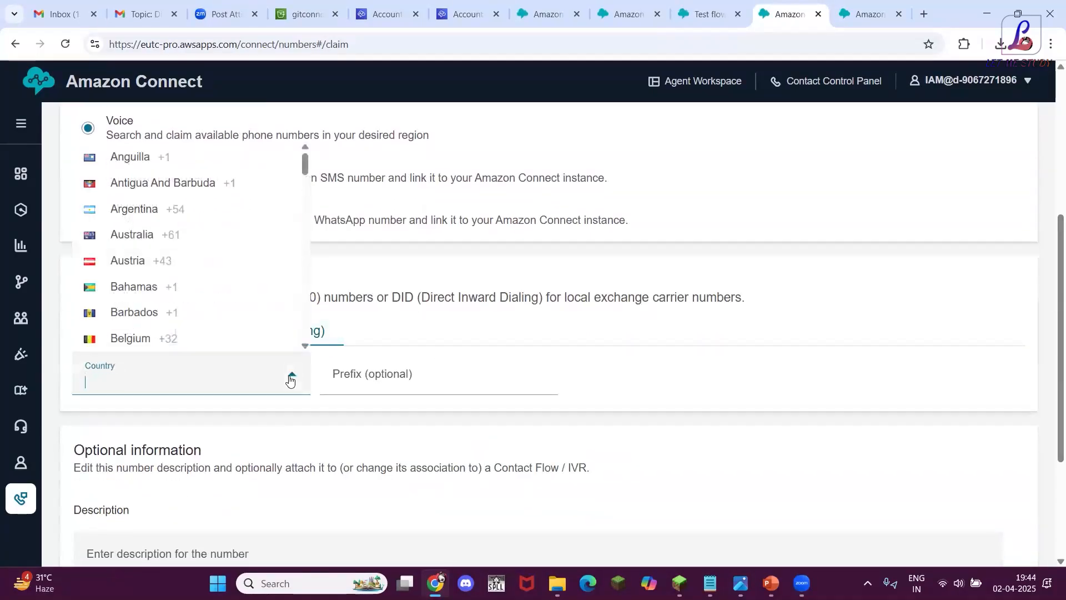
{"action": "type", "text": "un"}
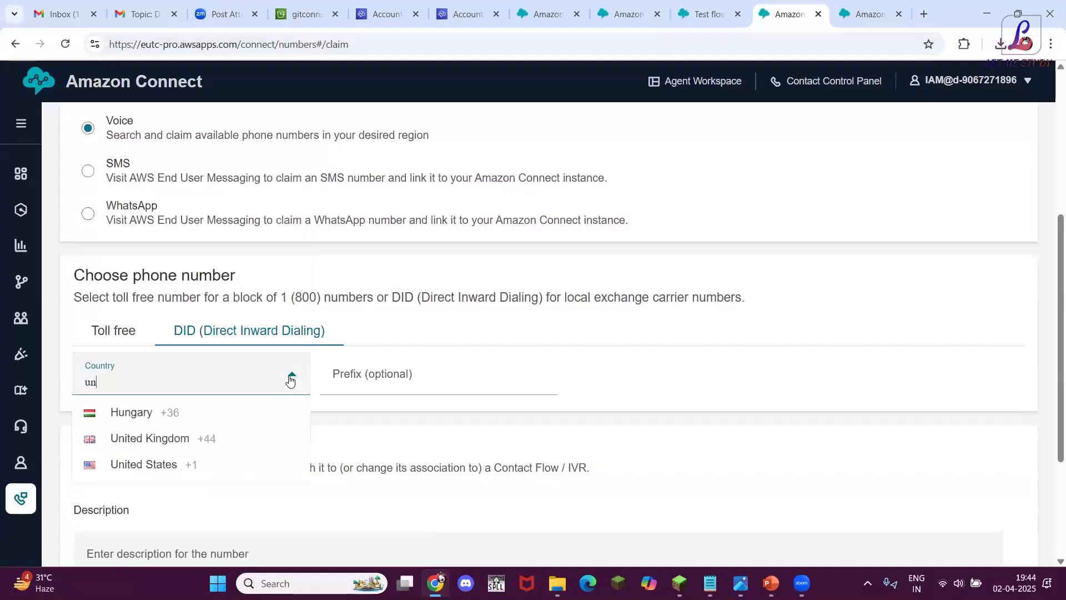
{"action": "left_click", "coordinate": [173, 465]}
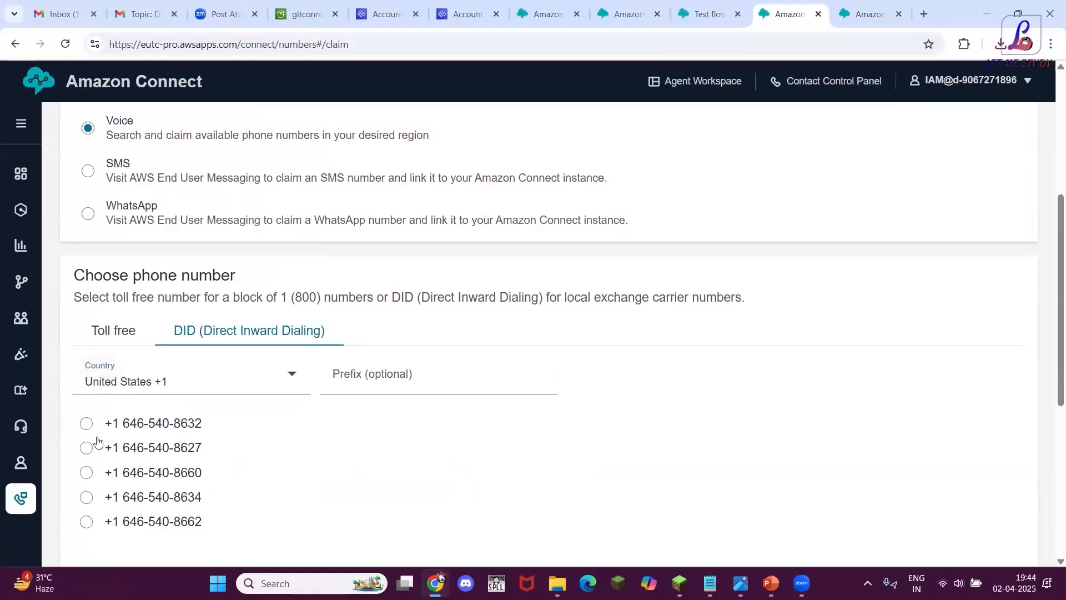
{"action": "left_click", "coordinate": [86, 473]}
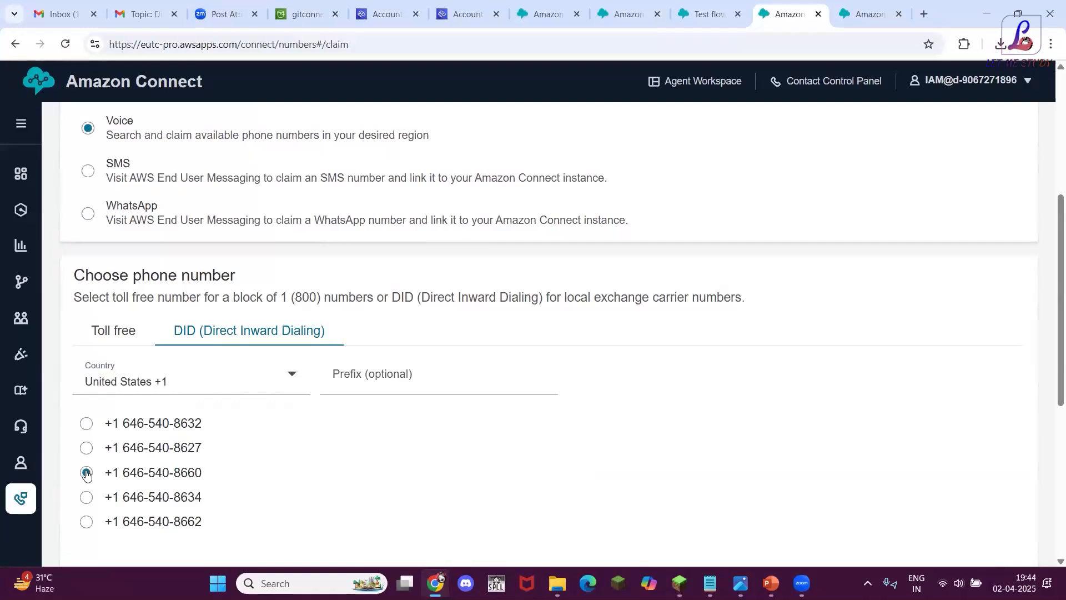
{"action": "scroll", "coordinate": [1051, 336], "scroll_direction": "down", "scroll_amount": 6}
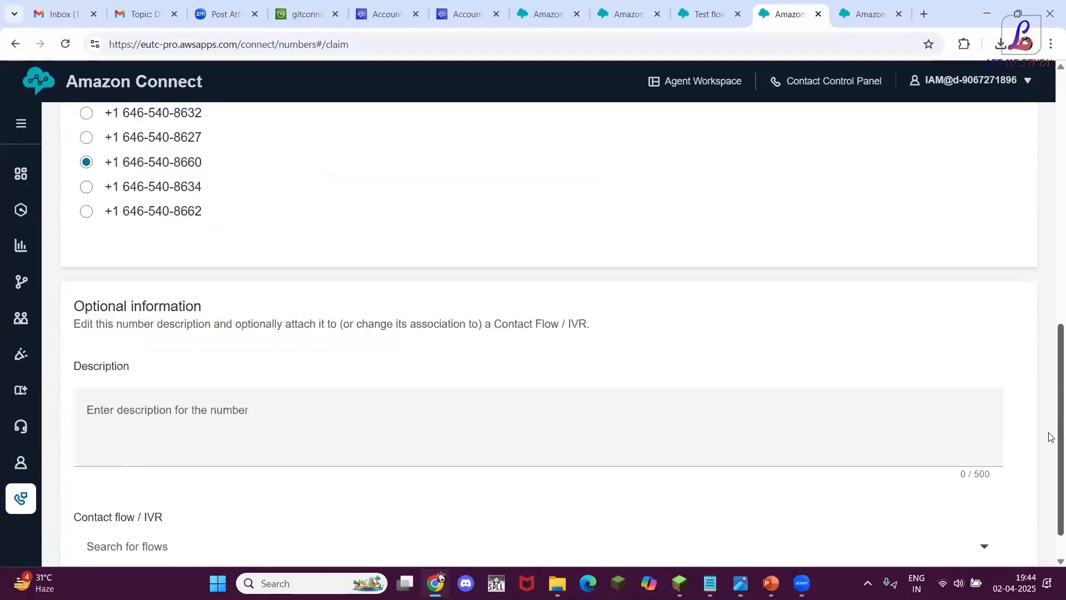
{"action": "scroll", "coordinate": [1051, 311], "scroll_direction": "up", "scroll_amount": 9}
{"action": "scroll", "coordinate": [1050, 192], "scroll_direction": "up", "scroll_amount": 1}
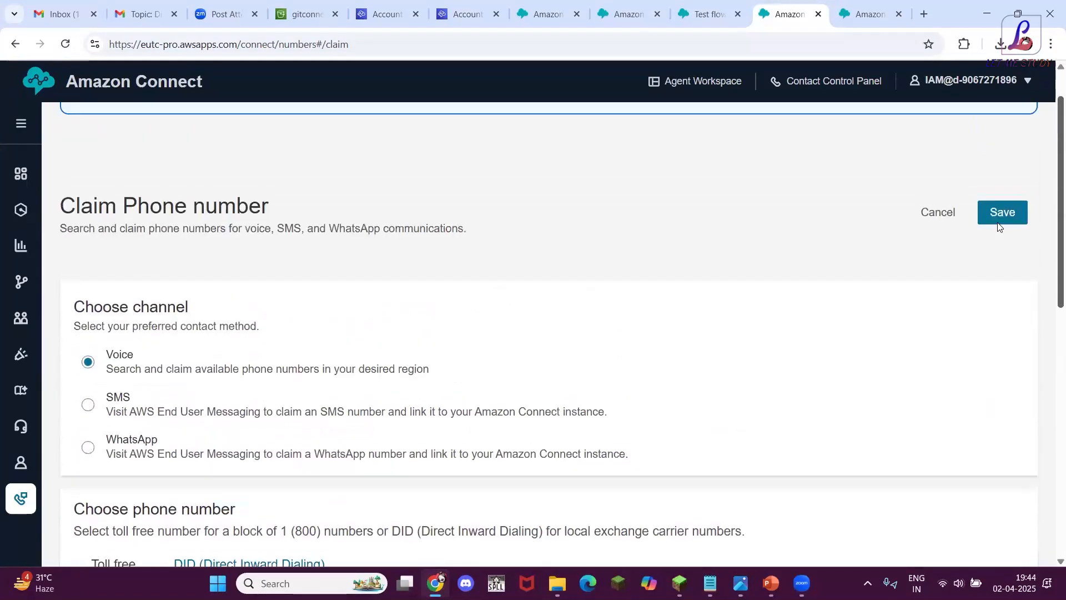
{"action": "left_click", "coordinate": [1002, 212]}
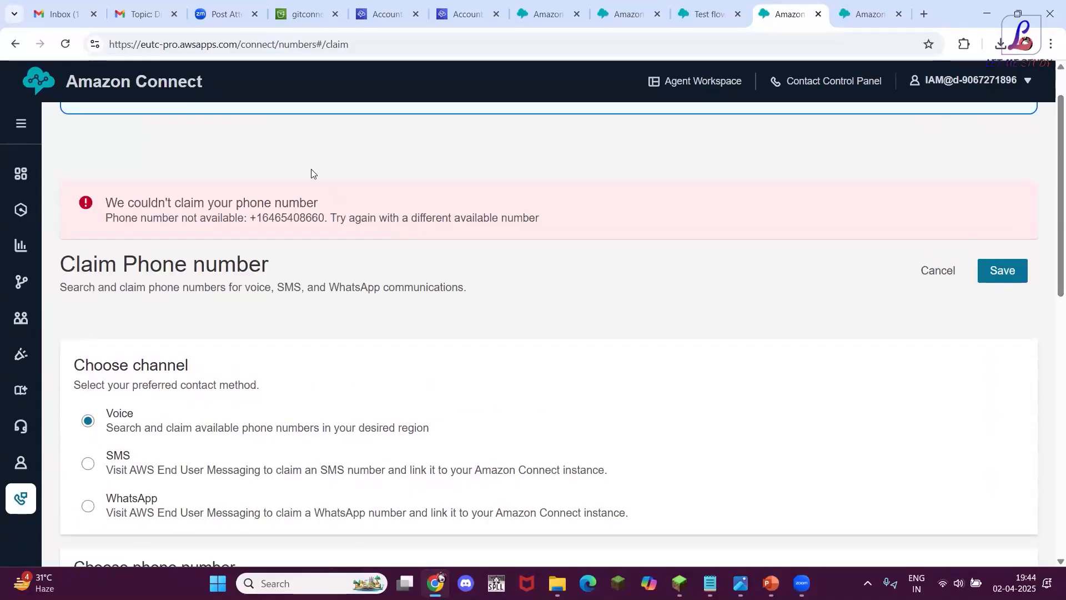
Reload the claim form, try to claim another United States DID number, and return to the phone numbers list
{"action": "left_click", "coordinate": [65, 46]}
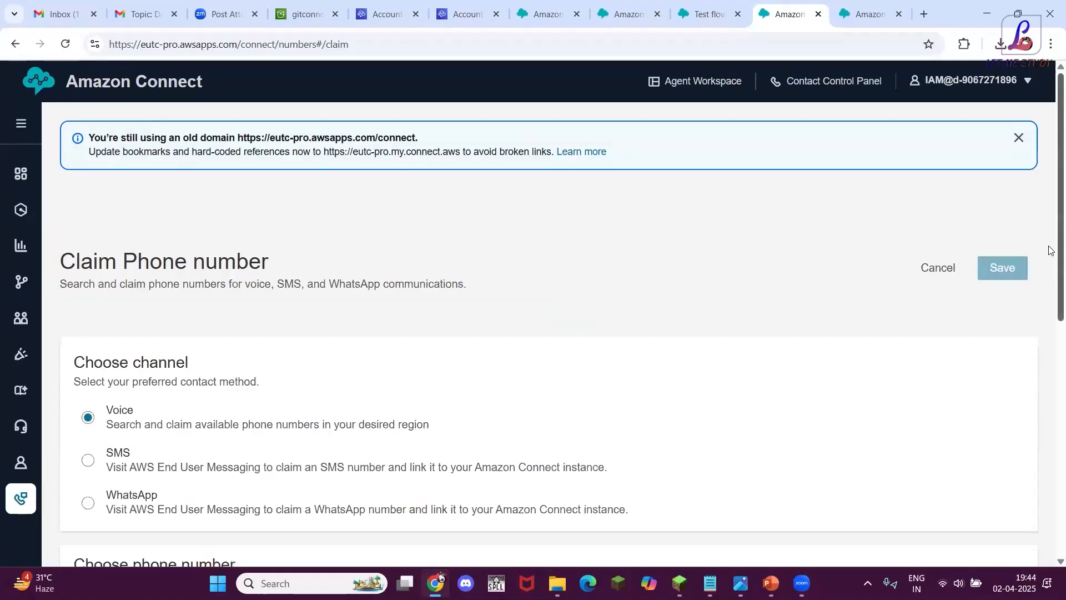
{"action": "scroll", "coordinate": [1050, 409], "scroll_direction": "down", "scroll_amount": 5}
{"action": "left_click", "coordinate": [299, 315]}
{"action": "left_click", "coordinate": [295, 365]}
{"action": "type", "text": "uni"}
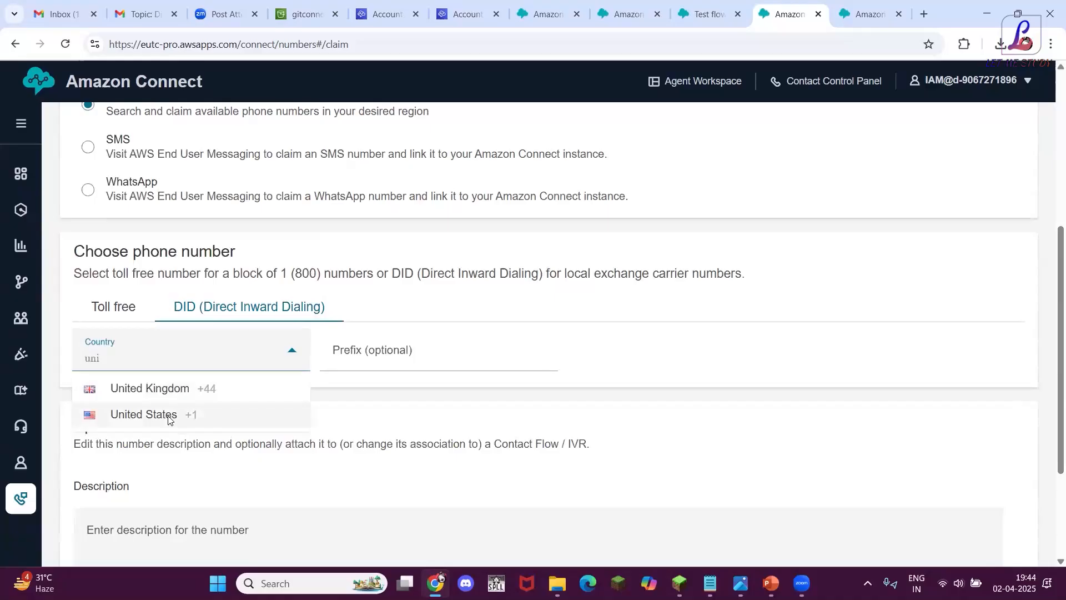
{"action": "left_click", "coordinate": [167, 417]}
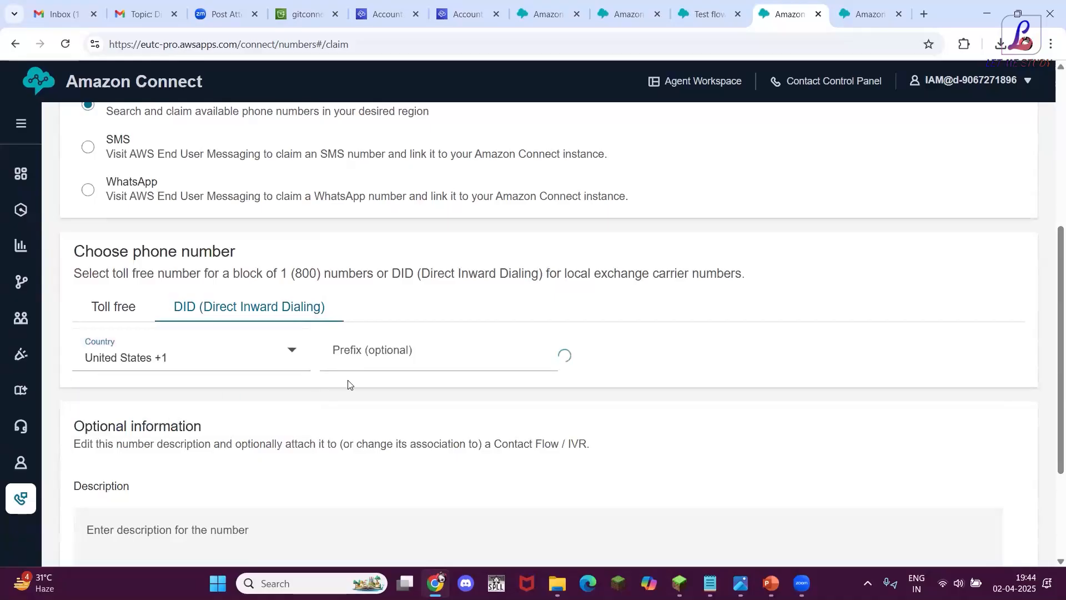
{"action": "left_click", "coordinate": [122, 407]}
{"action": "scroll", "coordinate": [1047, 286], "scroll_direction": "up", "scroll_amount": 4}
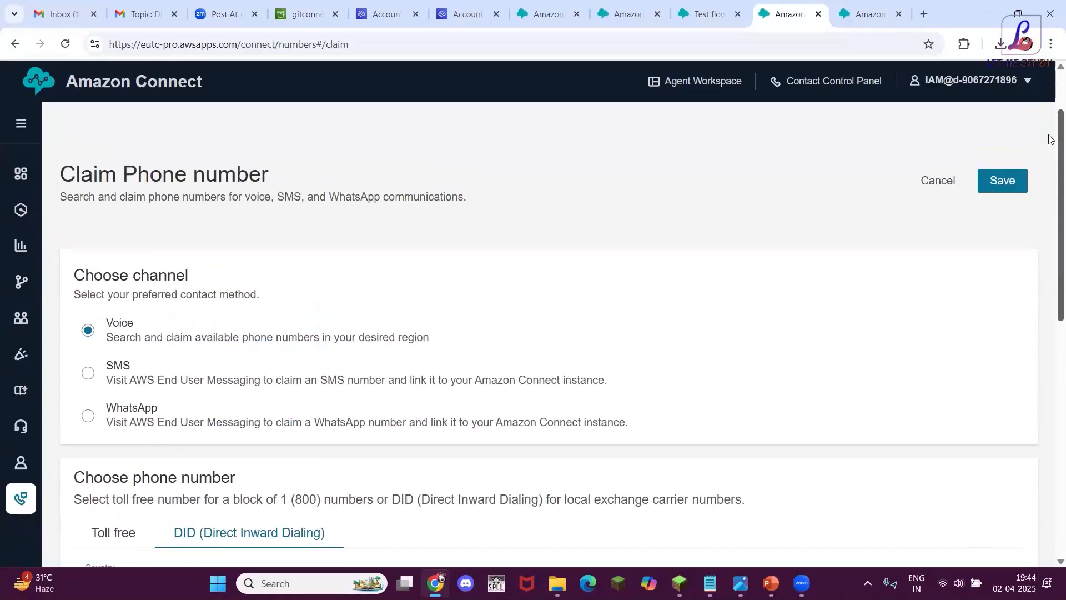
{"action": "left_click", "coordinate": [1003, 268]}
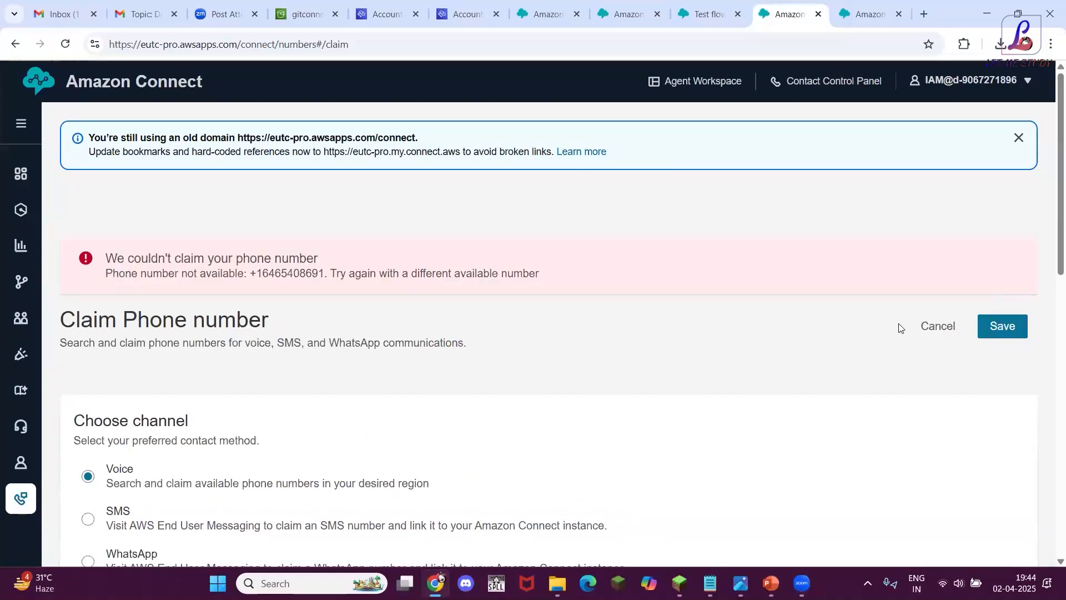
{"action": "left_click", "coordinate": [938, 326]}
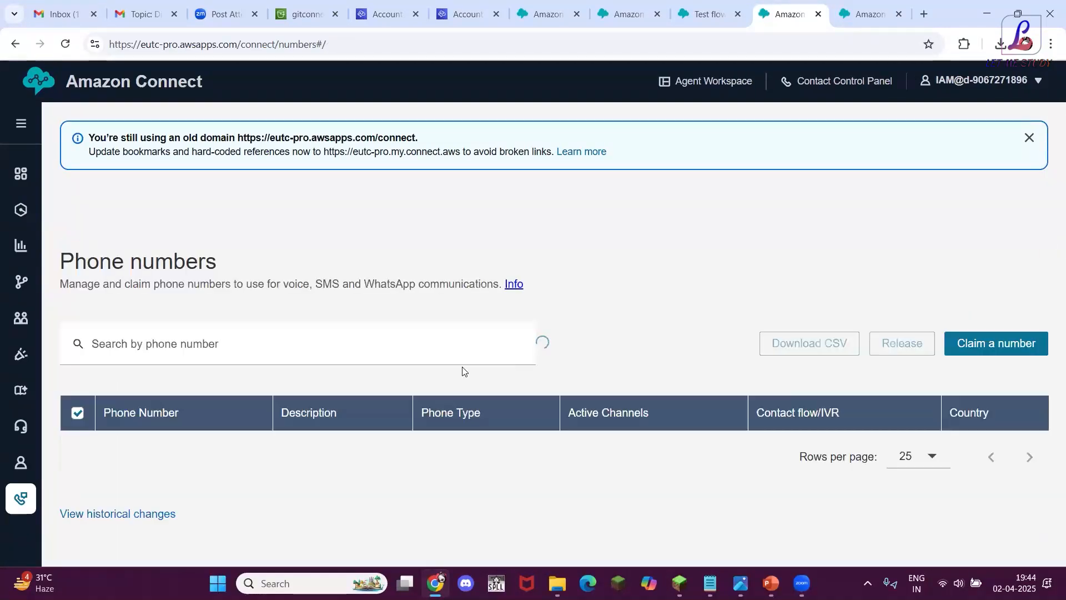
Claim the first listed United Kingdom DID number for the Voice channel
{"action": "left_click", "coordinate": [1015, 344]}
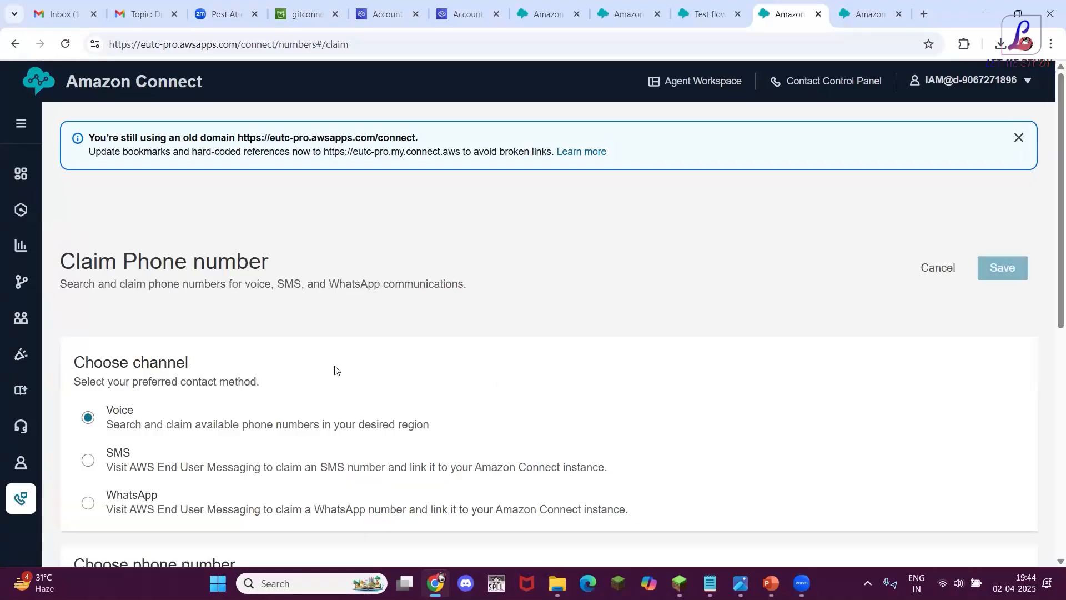
{"action": "scroll", "coordinate": [1050, 361], "scroll_direction": "down", "scroll_amount": 5}
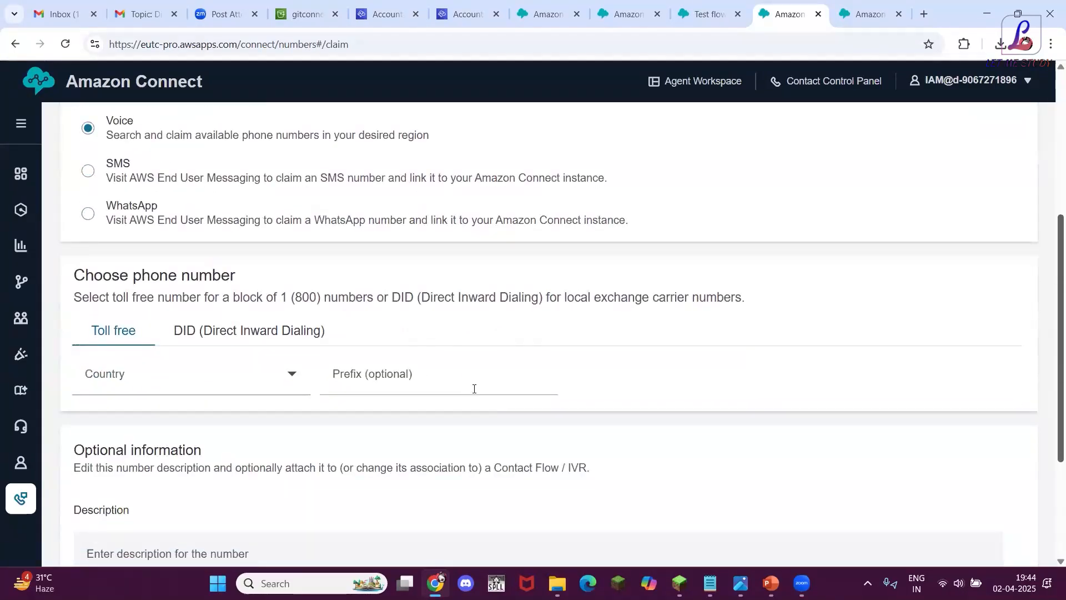
{"action": "left_click", "coordinate": [278, 333]}
{"action": "left_click", "coordinate": [289, 382]}
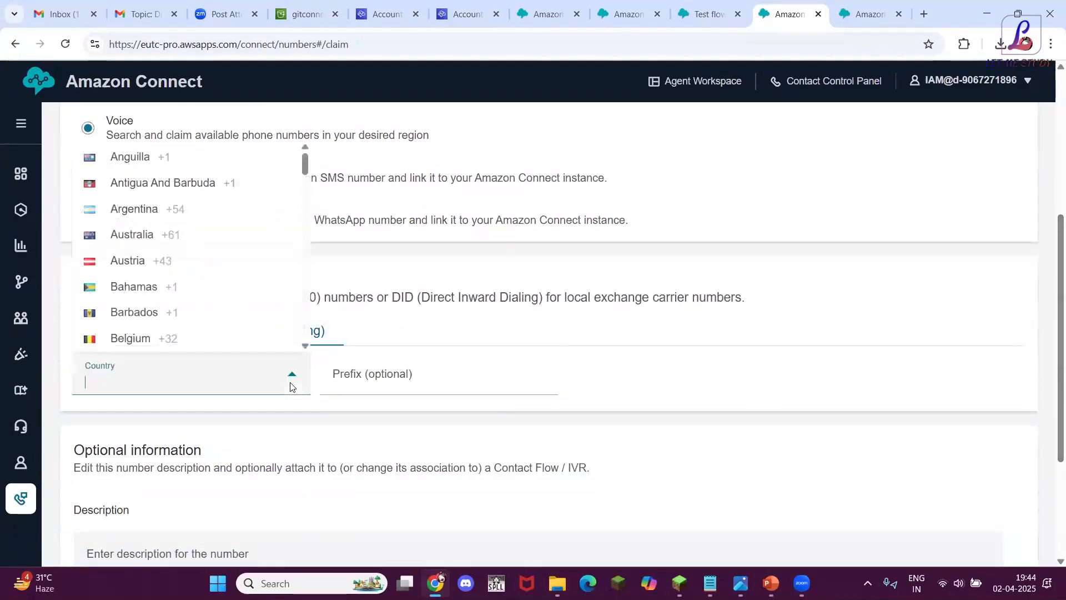
{"action": "type", "text": "uni"}
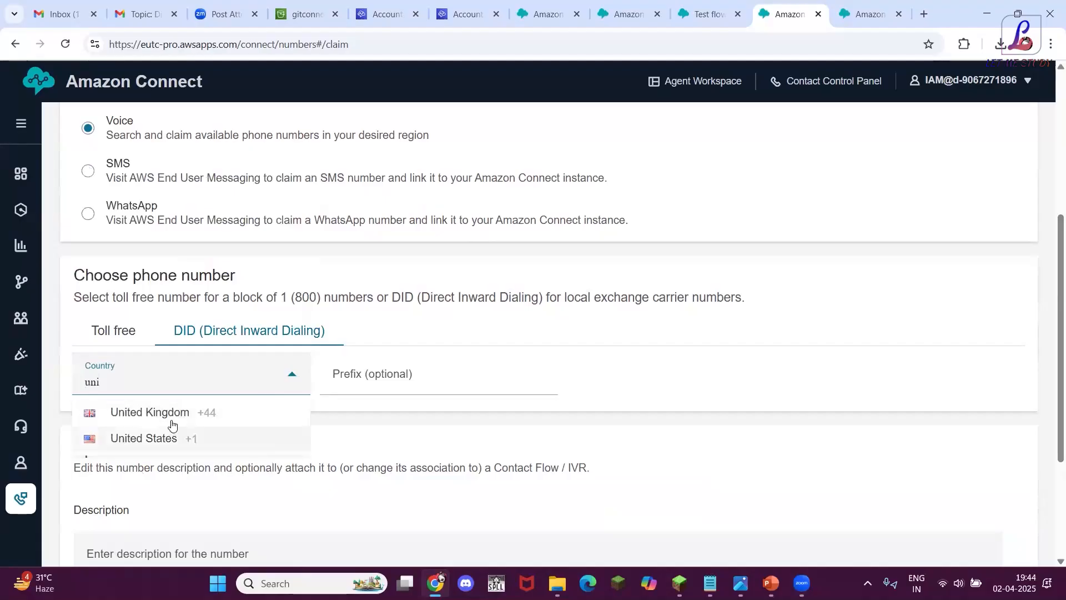
{"action": "left_click", "coordinate": [172, 416]}
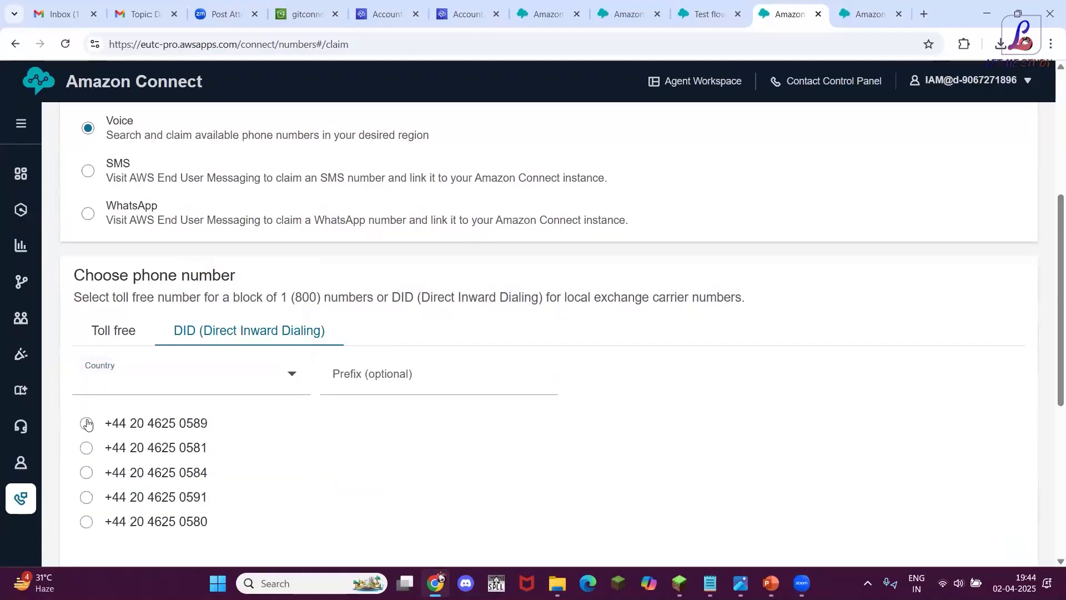
{"action": "left_click", "coordinate": [86, 425]}
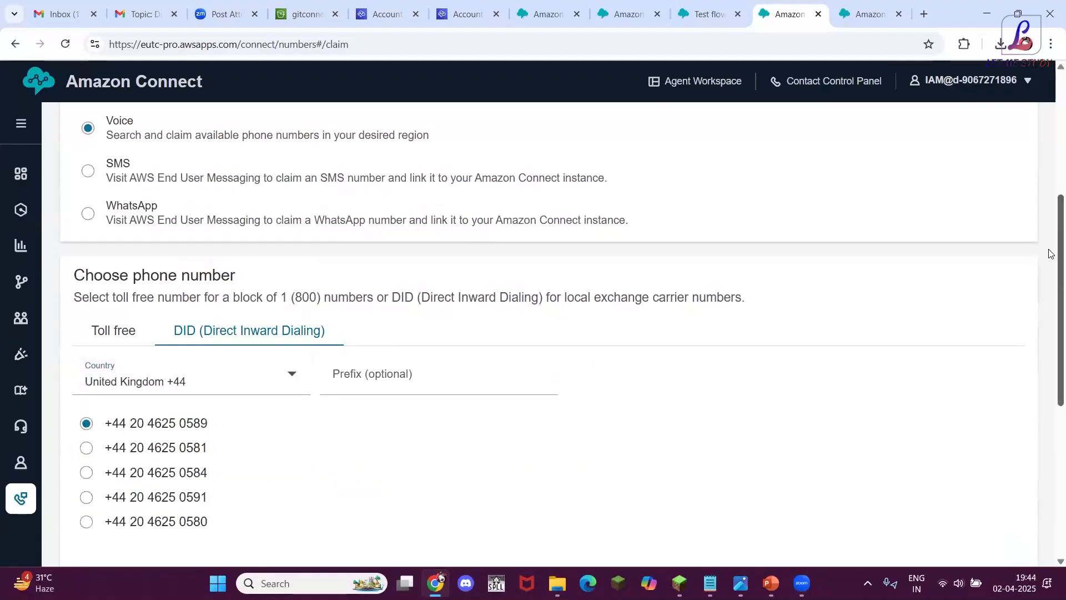
{"action": "scroll", "coordinate": [980, 188], "scroll_direction": "up", "scroll_amount": 5}
{"action": "left_click", "coordinate": [1014, 223]}
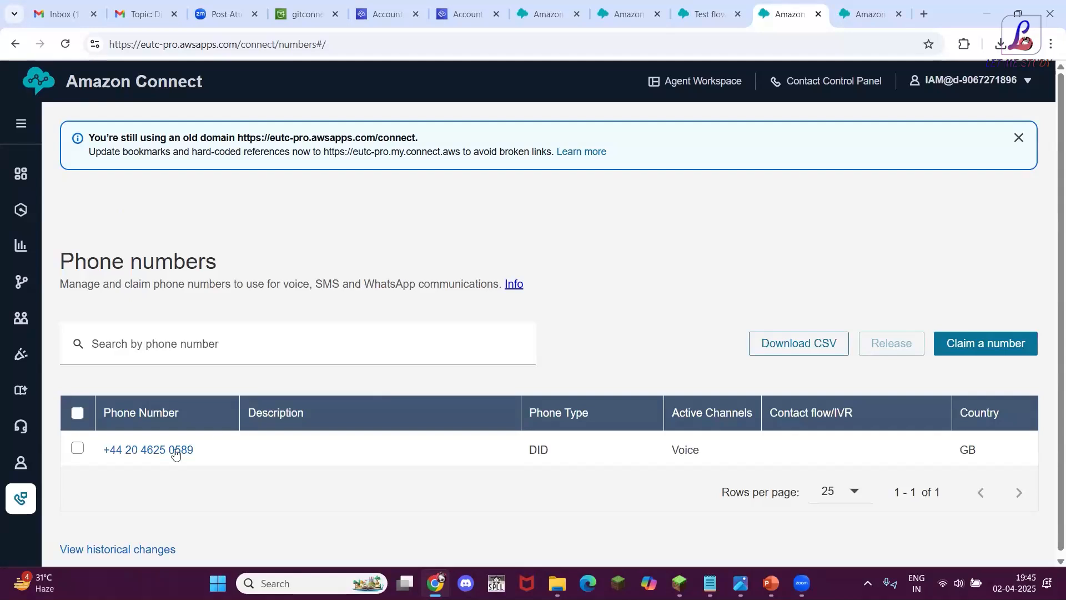
Attach Test flow to the claimed phone number as its contact flow and save
{"action": "left_click", "coordinate": [151, 450]}
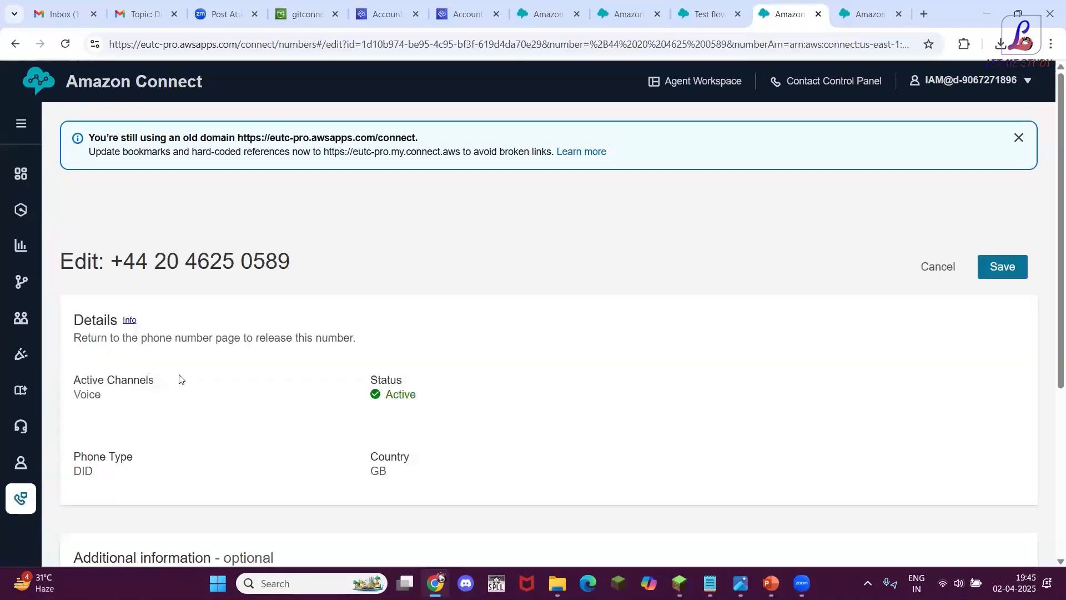
{"action": "scroll", "coordinate": [1052, 293], "scroll_direction": "down", "scroll_amount": 5}
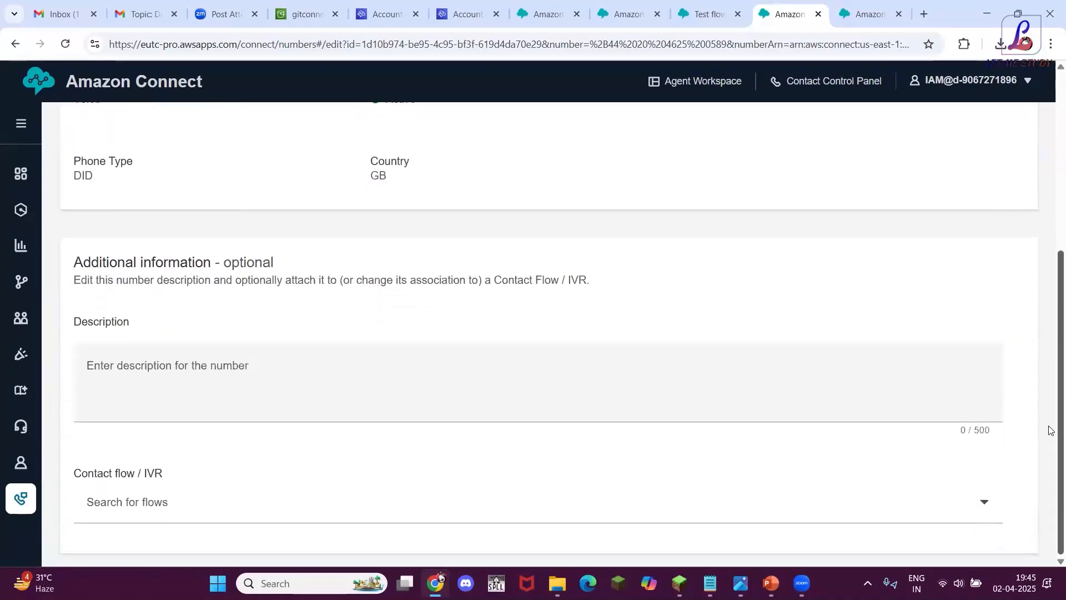
{"action": "left_click", "coordinate": [935, 513]}
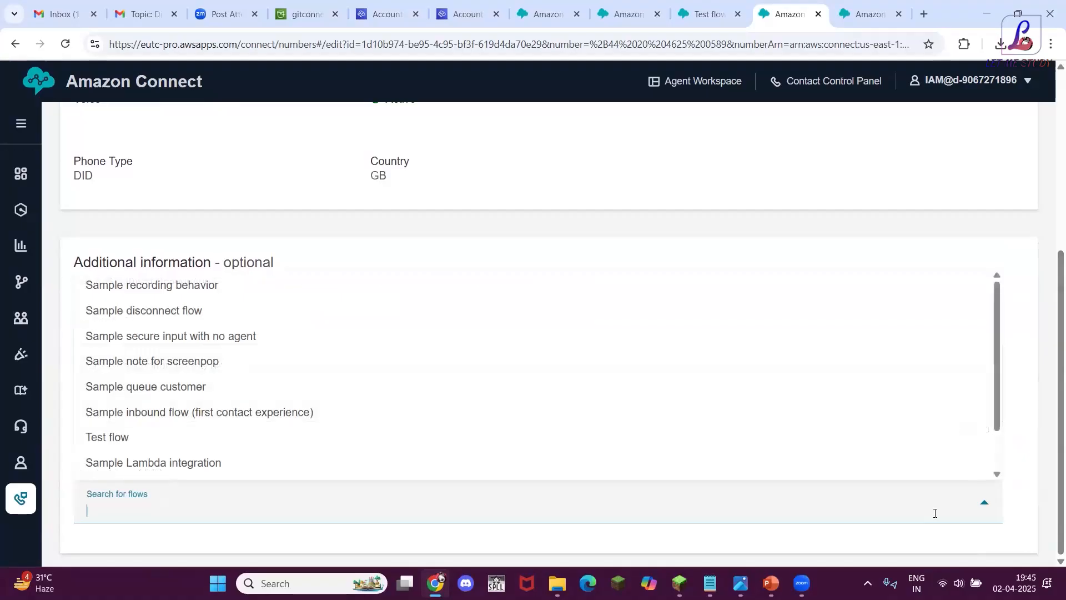
{"action": "left_click", "coordinate": [120, 437]}
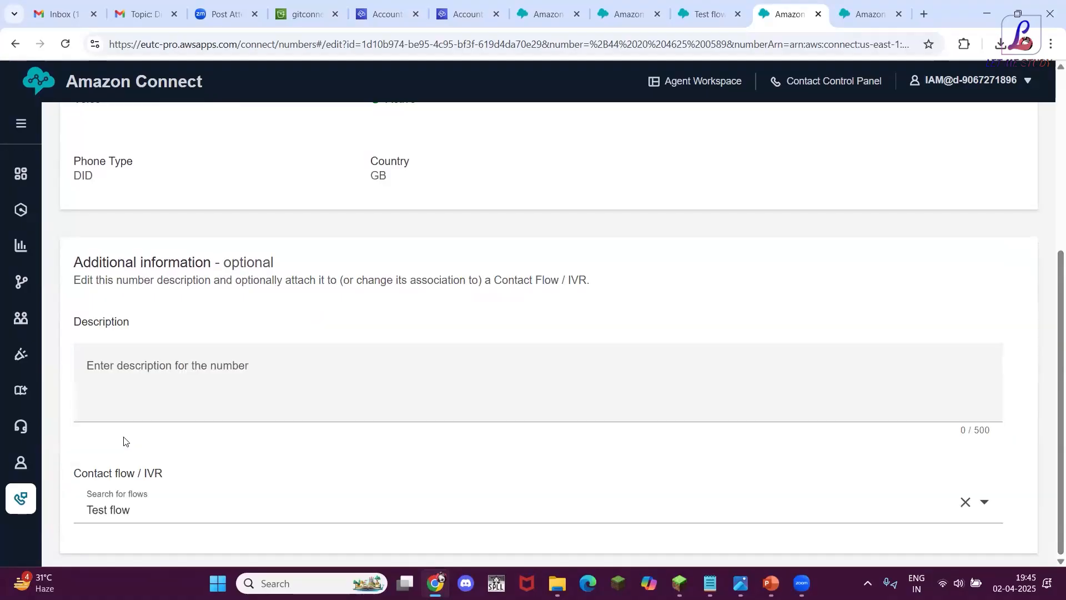
{"action": "scroll", "coordinate": [1049, 351], "scroll_direction": "up", "scroll_amount": 5}
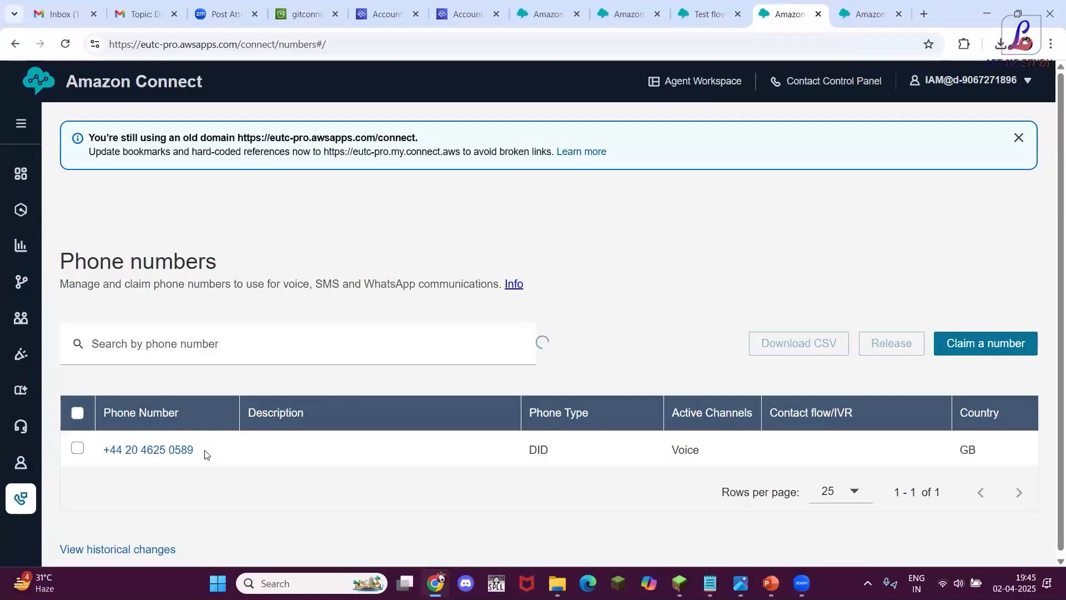
Copy the claimed phone number, open the Contact Control Panel and allow its notifications
{"action": "left_click_drag", "start_coordinate": [207, 451], "coordinate": [105, 454]}
{"action": "key", "text": "ctrl+c"}
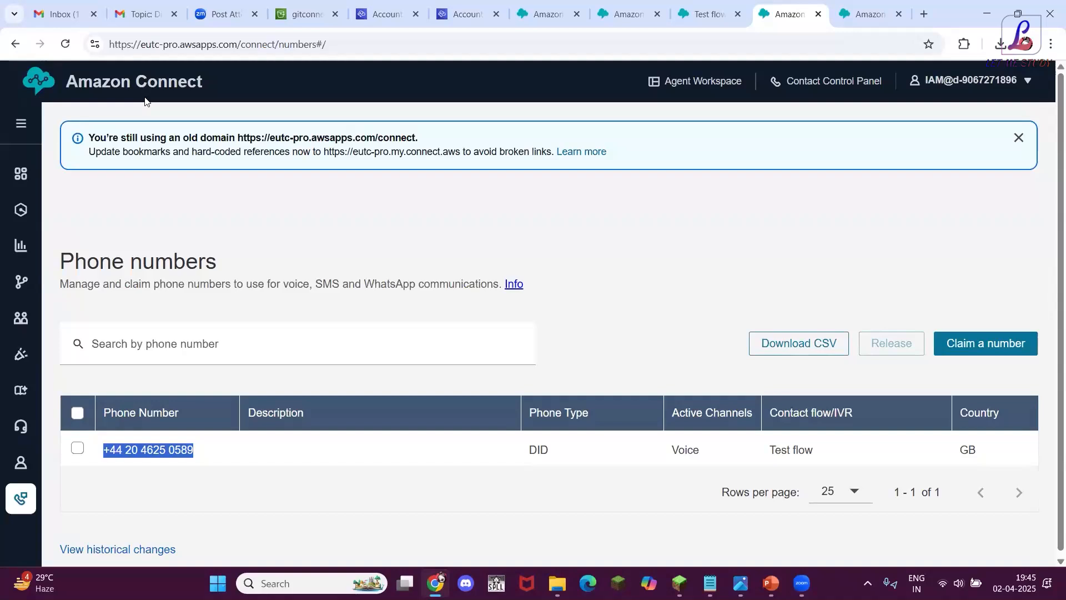
{"action": "left_click", "coordinate": [776, 84]}
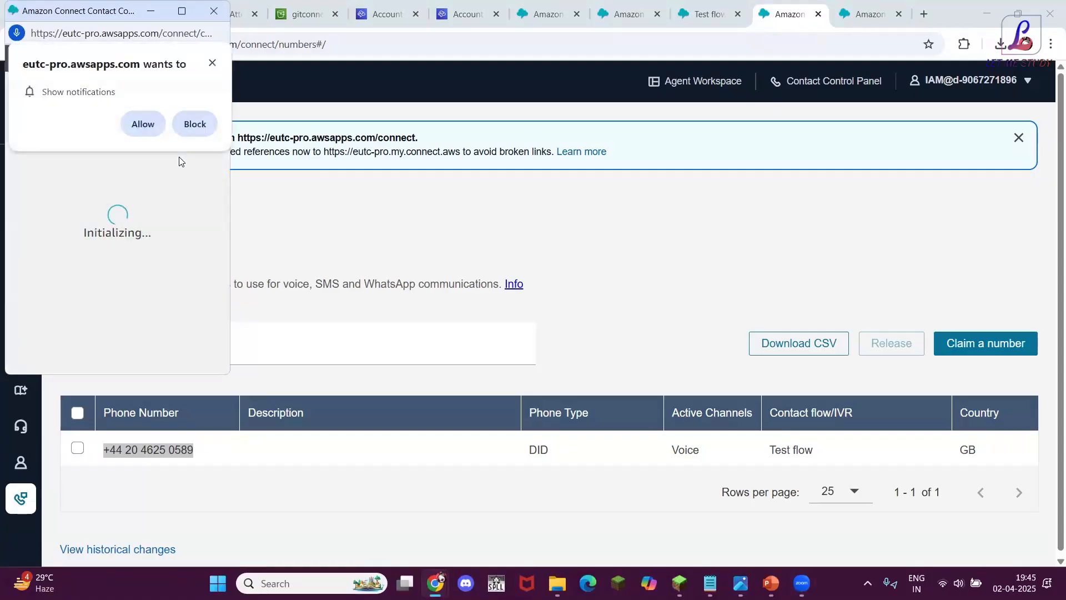
{"action": "left_click", "coordinate": [143, 124]}
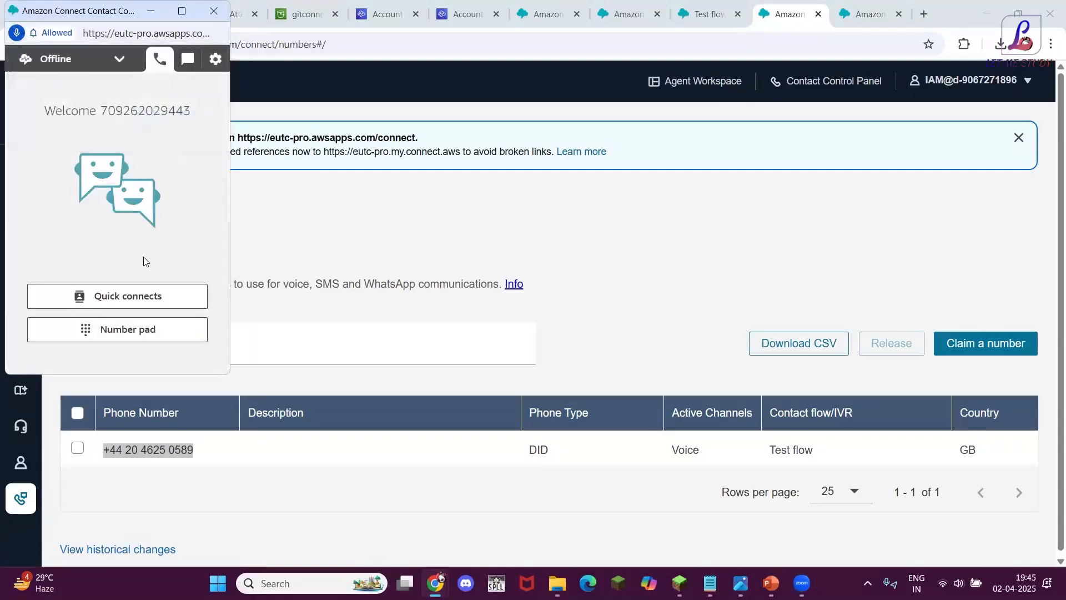
Try to call the copied phone number from the Contact Control Panel's number pad, and return to the phone numbers page
{"action": "left_click", "coordinate": [113, 331]}
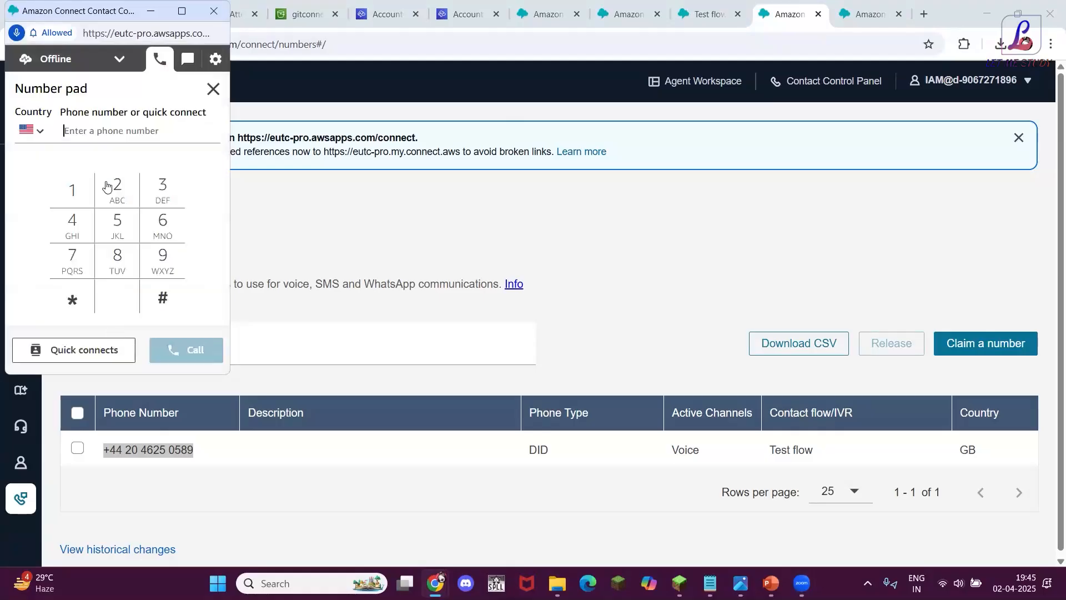
{"action": "key", "text": "ctrl+v"}
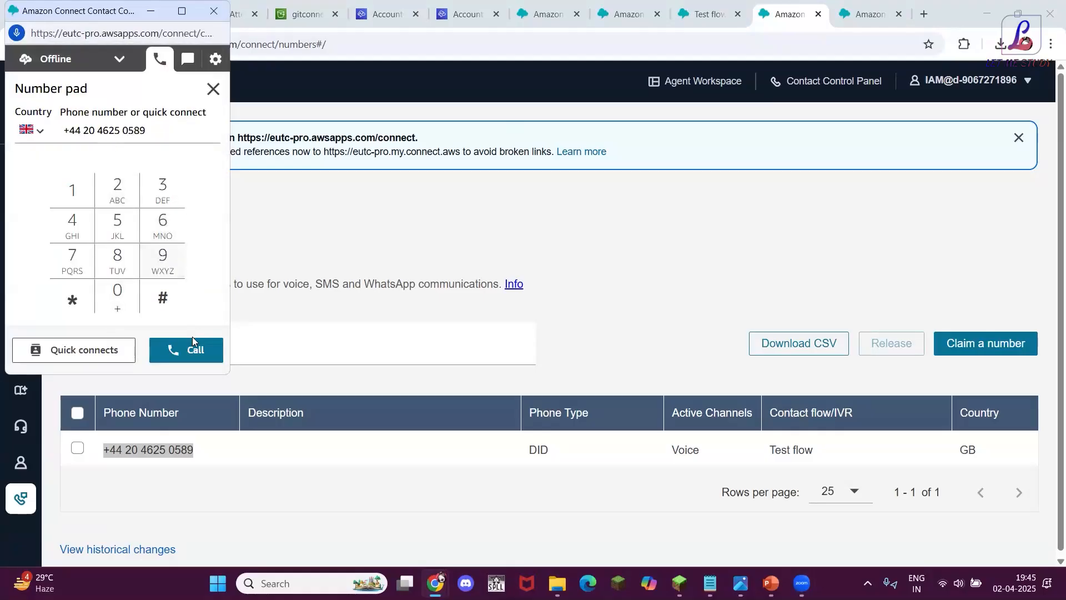
{"action": "left_click", "coordinate": [186, 350]}
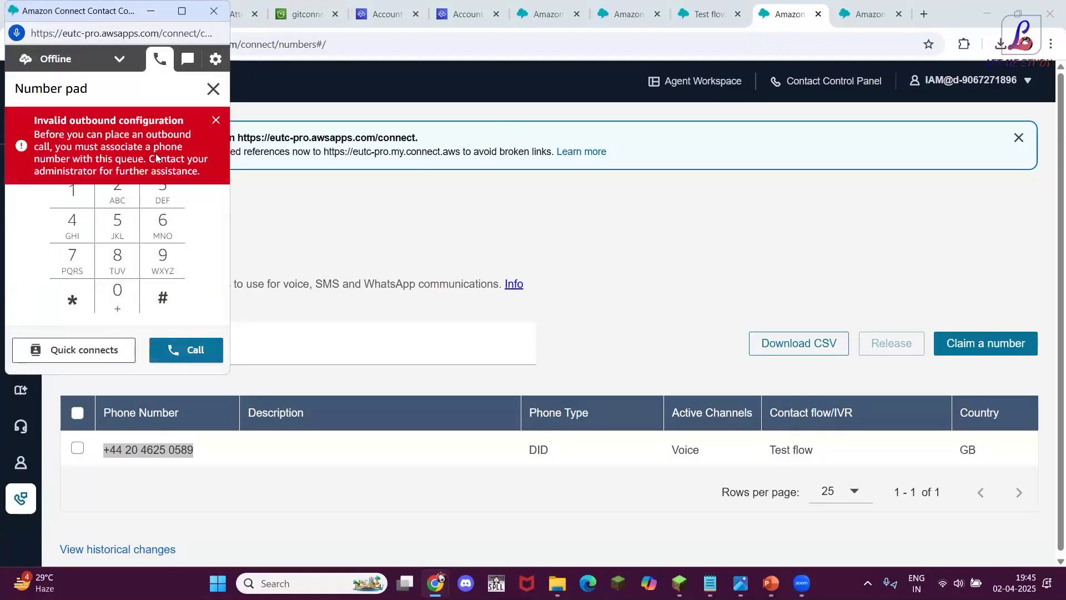
{"action": "left_click", "coordinate": [216, 122]}
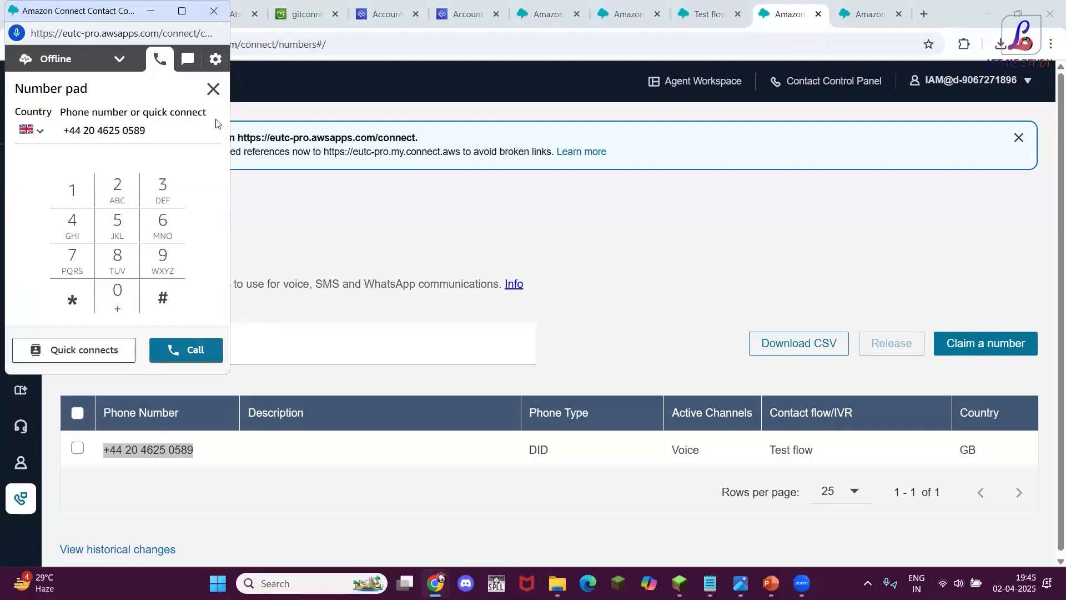
{"action": "left_click", "coordinate": [159, 16]}
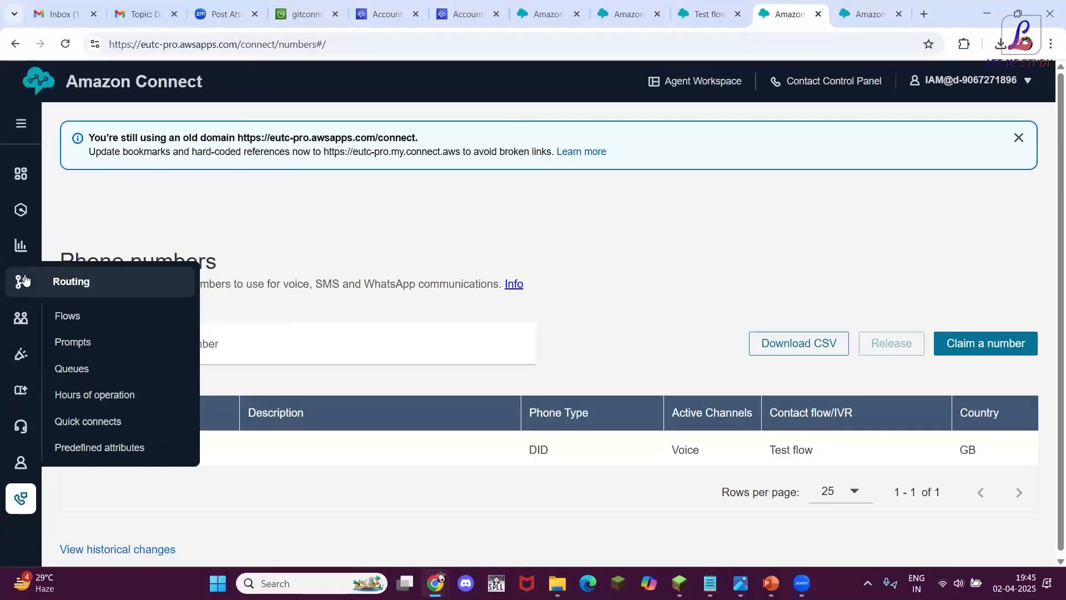
Open the routing Queues page in a new browser tab and switch to it
{"action": "mouse_move", "coordinate": [19, 319]}
{"action": "mouse_move", "coordinate": [21, 280]}
{"action": "right_click", "coordinate": [76, 369]}
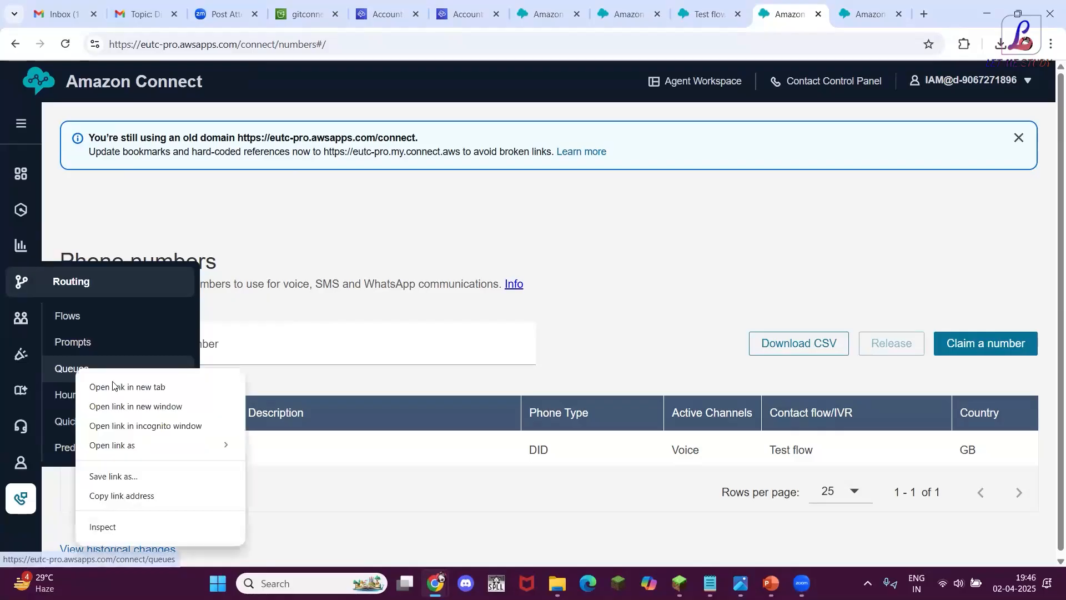
{"action": "left_click", "coordinate": [115, 385]}
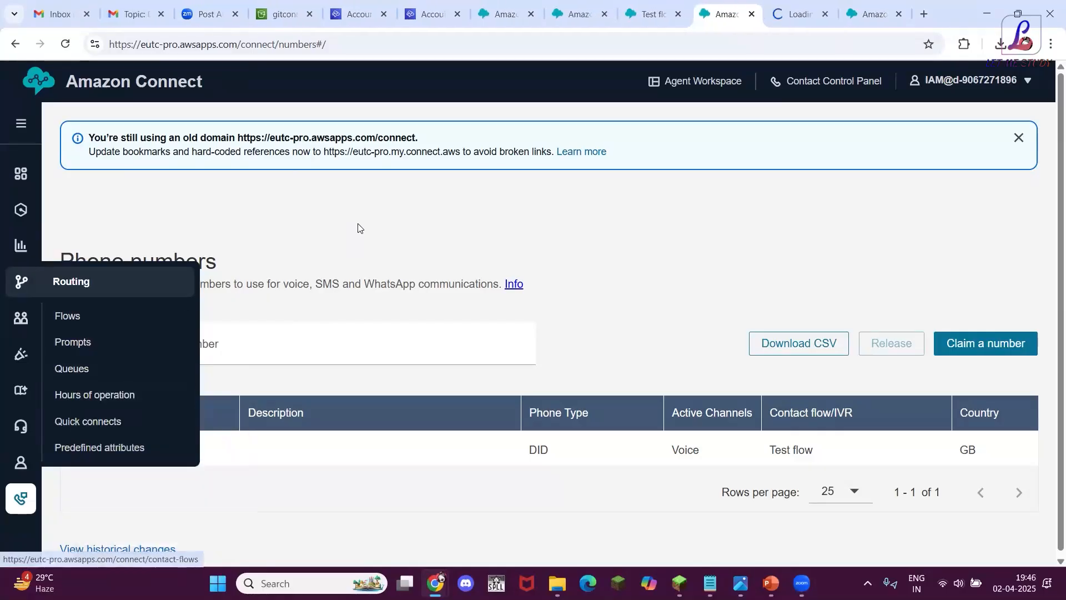
{"action": "left_click", "coordinate": [787, 12]}
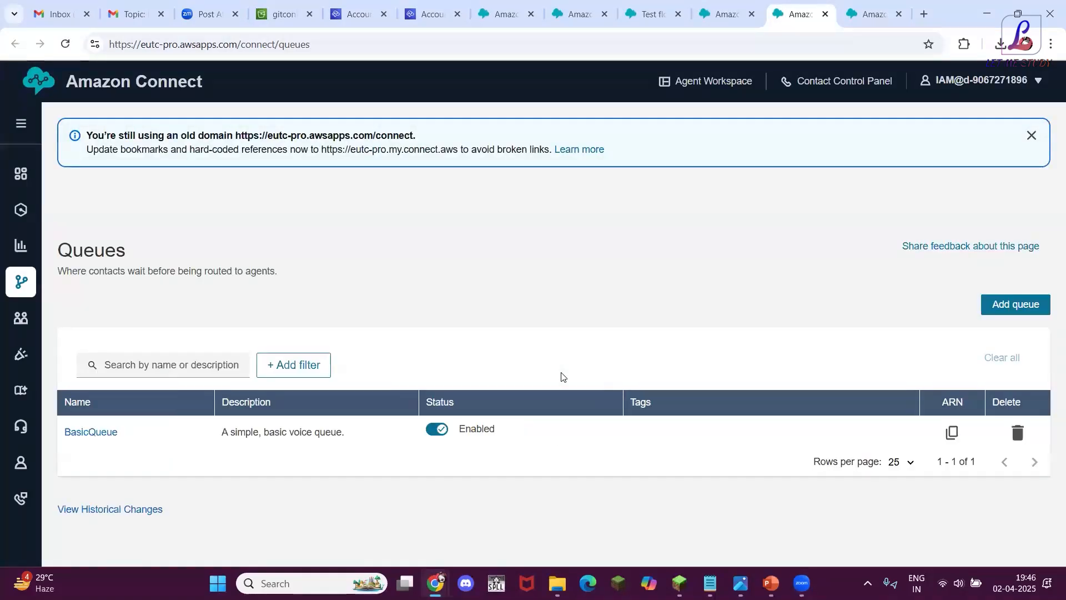
Set BasicQueue's outbound caller ID number to the claimed phone number and save the queue
{"action": "left_click", "coordinate": [95, 434]}
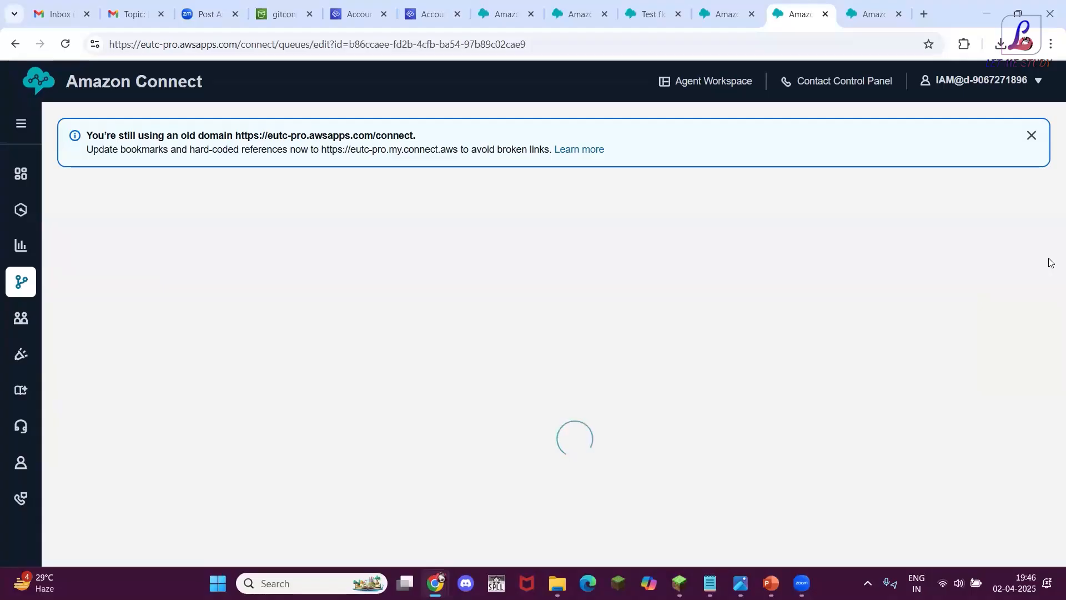
{"action": "scroll", "coordinate": [1049, 361], "scroll_direction": "down", "scroll_amount": 6}
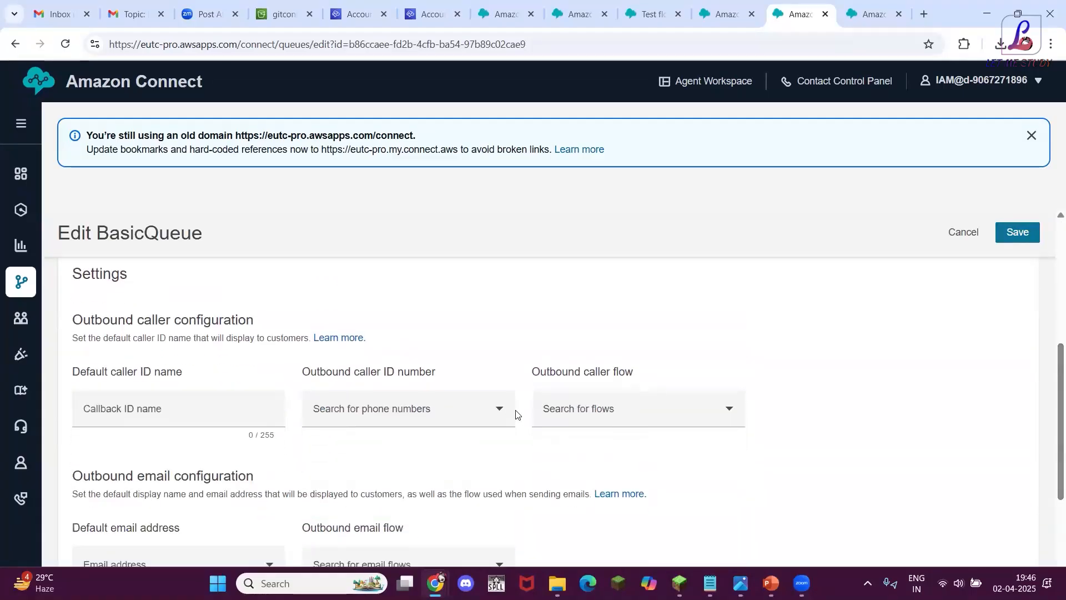
{"action": "left_click", "coordinate": [491, 410]}
{"action": "left_click", "coordinate": [422, 443]}
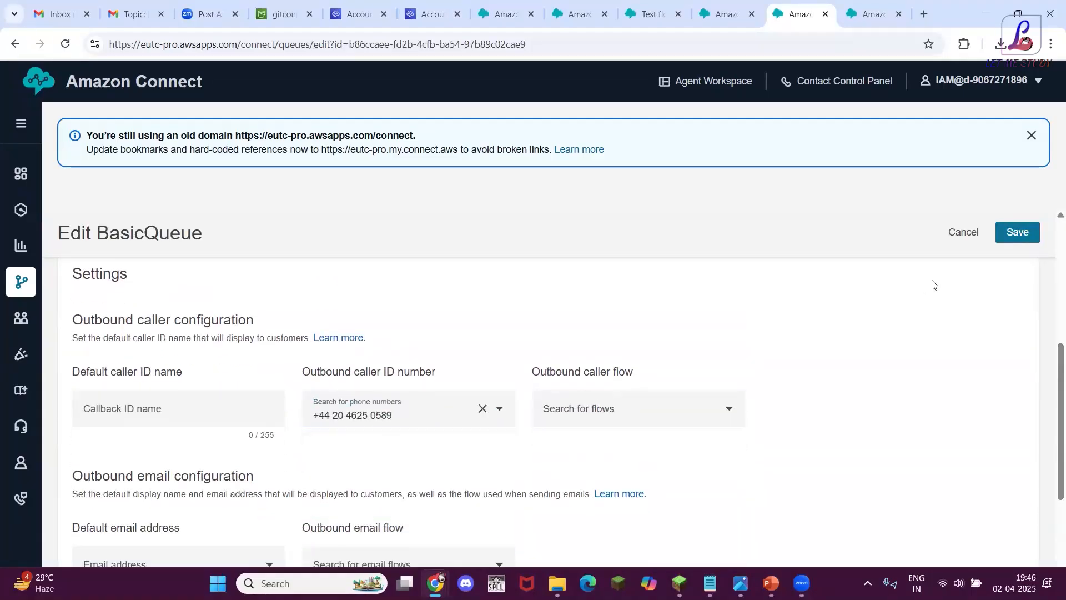
{"action": "left_click", "coordinate": [1025, 229]}
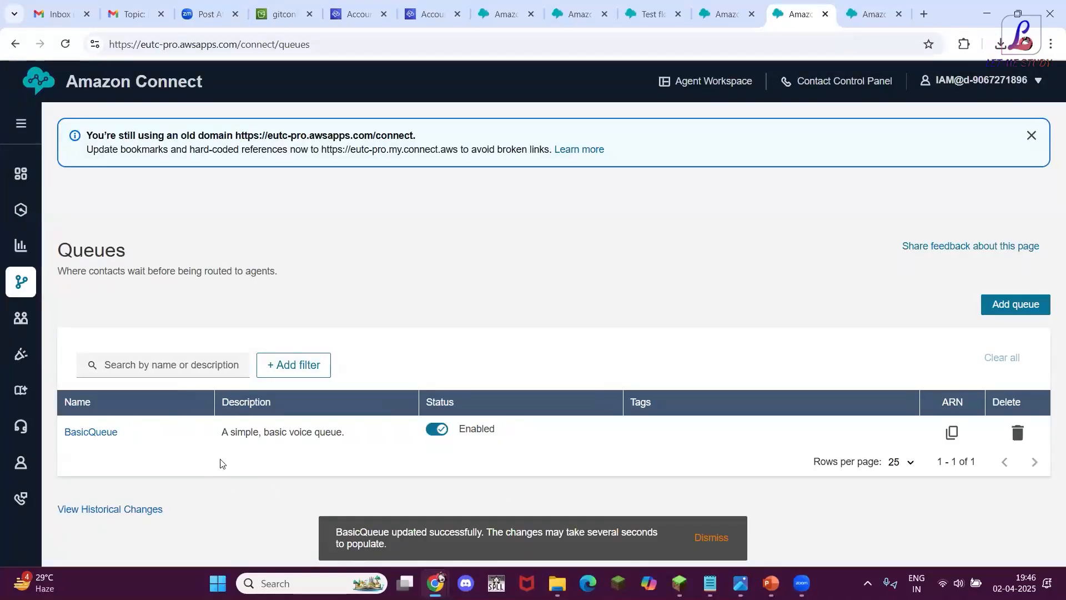
Try to call the entered number again from the open Contact Control Panel, and close the panel window
{"action": "mouse_move", "coordinate": [436, 583]}
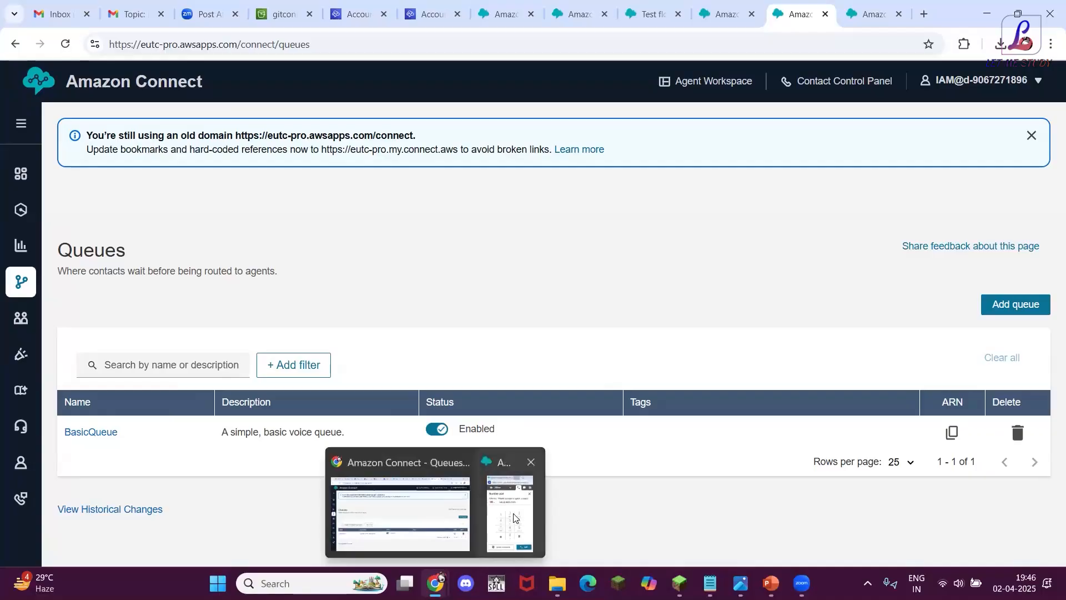
{"action": "left_click", "coordinate": [511, 528]}
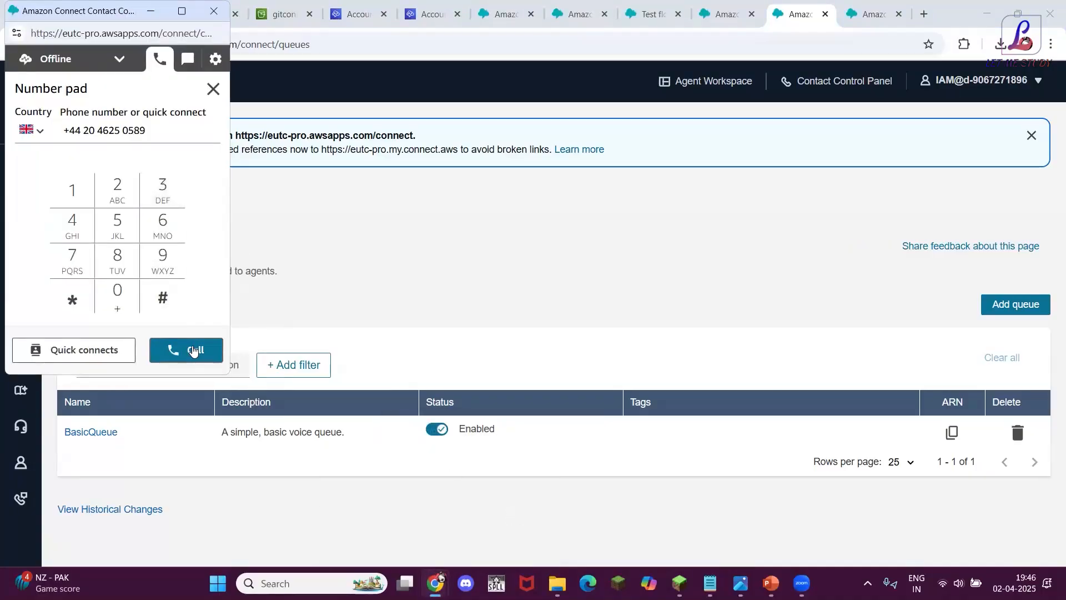
{"action": "left_click", "coordinate": [192, 350]}
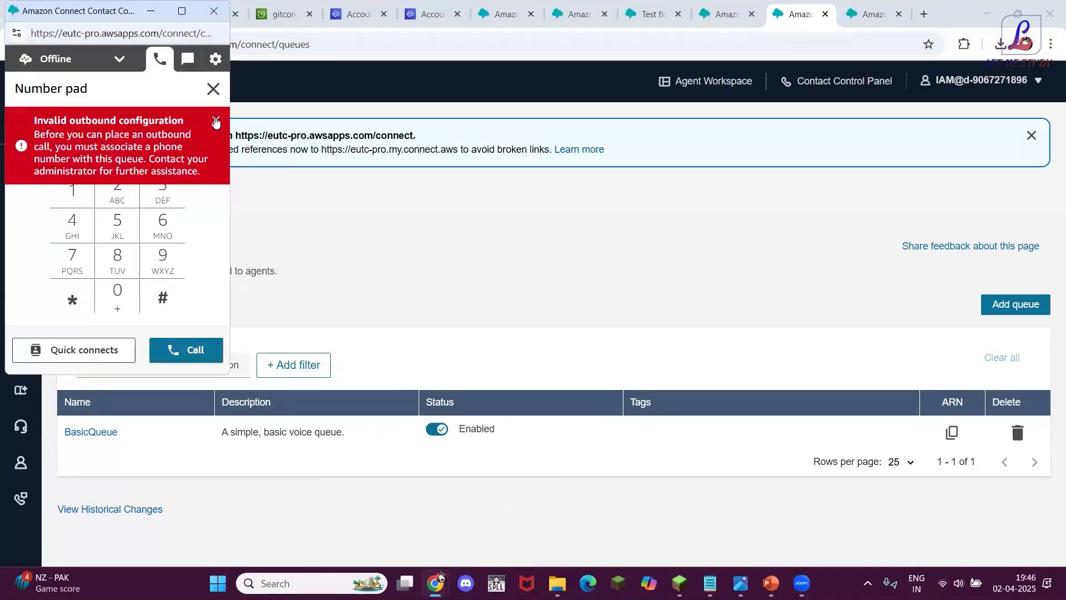
{"action": "left_click", "coordinate": [218, 113]}
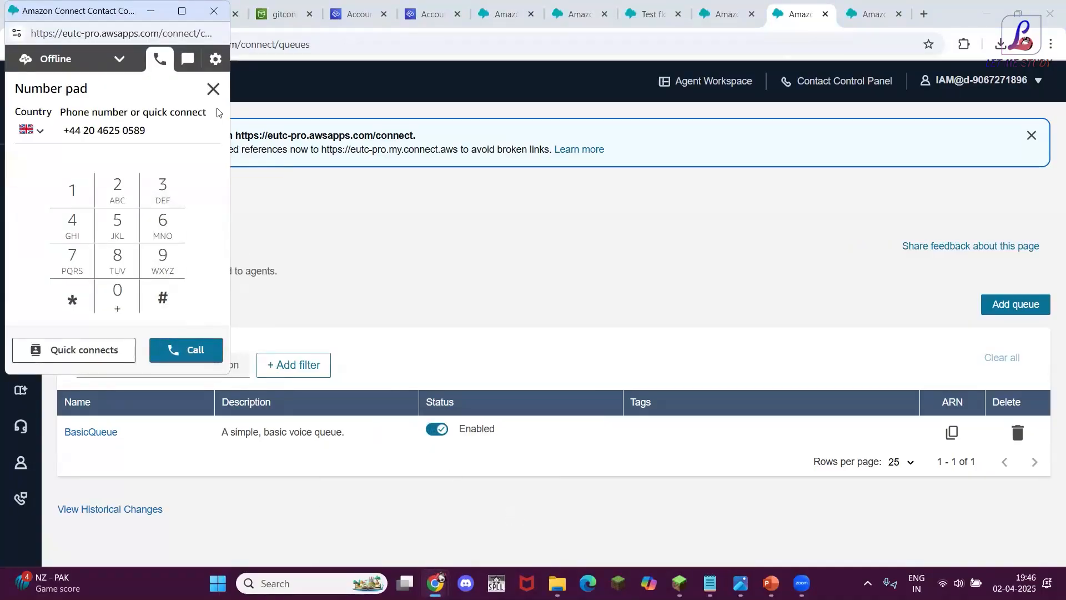
{"action": "left_click", "coordinate": [213, 16]}
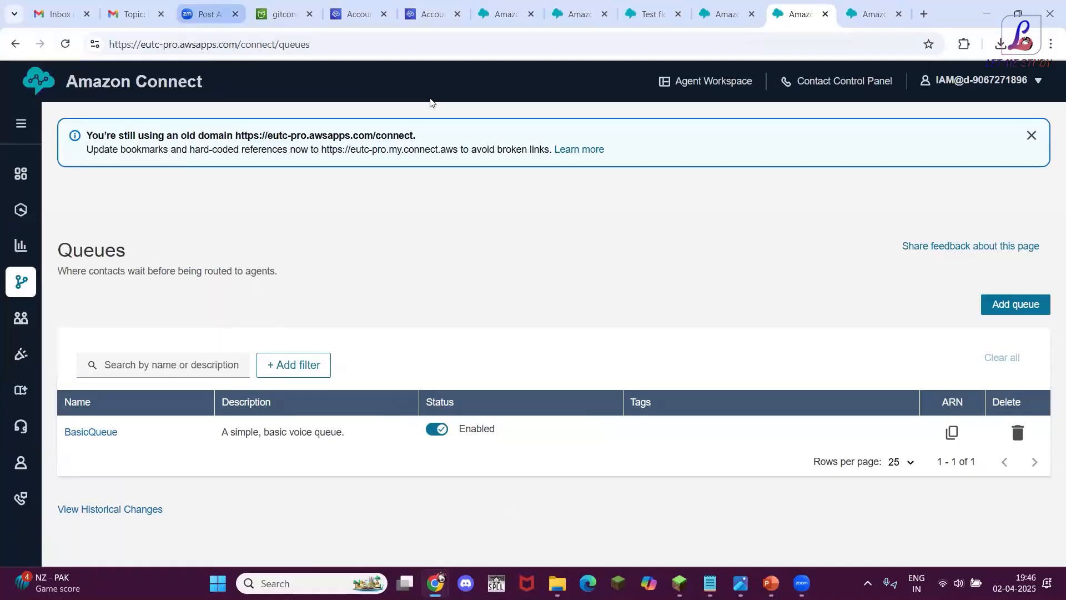
Reopen the Contact Control Panel, try to call the copied phone number from its number pad, and close it
{"action": "left_click", "coordinate": [793, 85]}
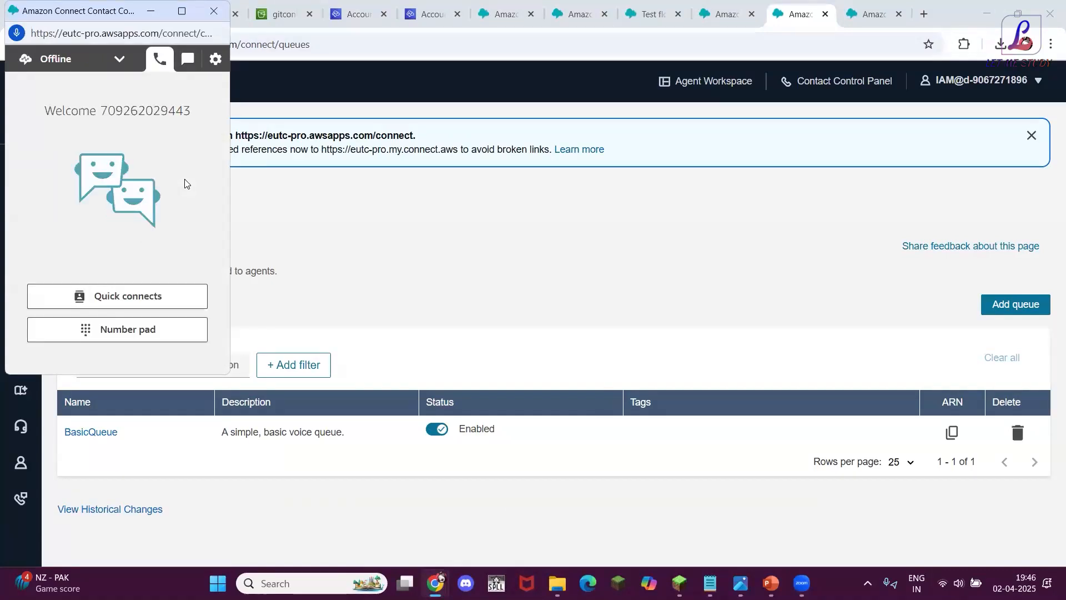
{"action": "left_click", "coordinate": [136, 332]}
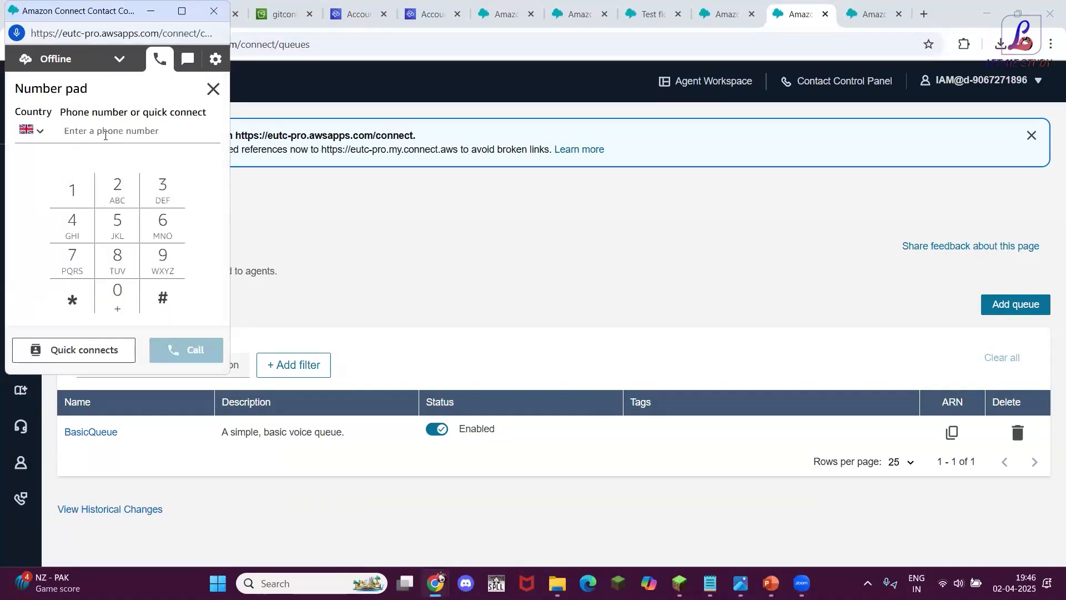
{"action": "left_click", "coordinate": [105, 135]}
{"action": "key", "text": "ctrl+v"}
{"action": "left_click", "coordinate": [190, 354]}
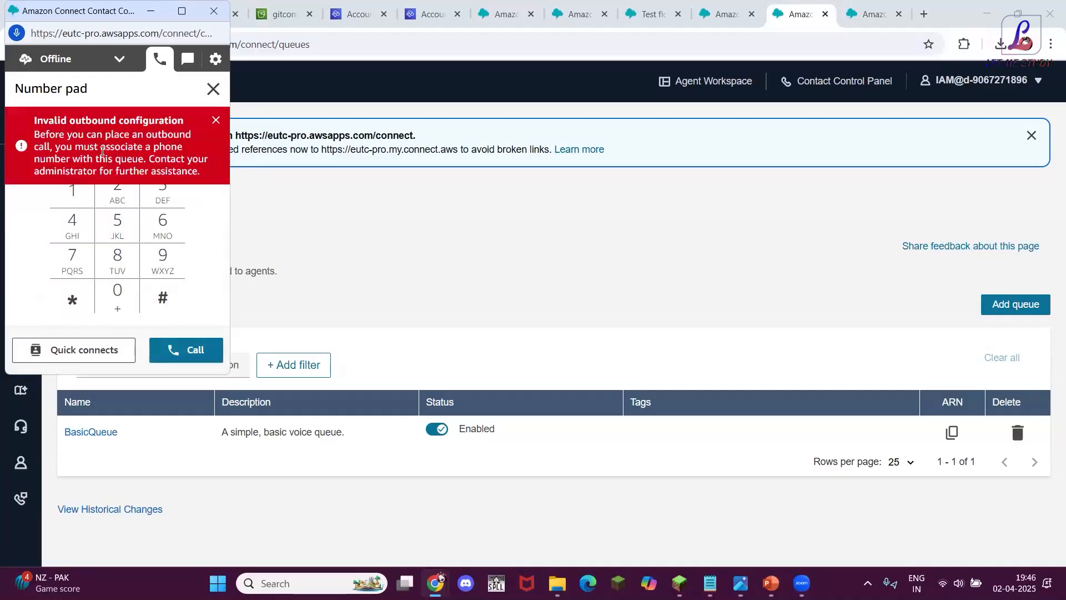
{"action": "left_click", "coordinate": [214, 89]}
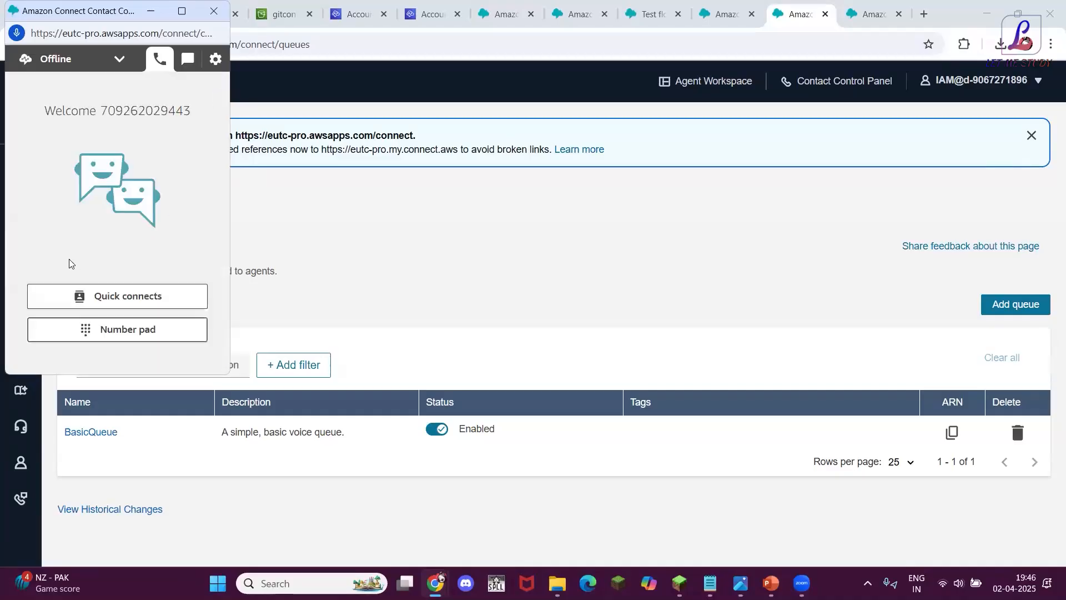
{"action": "left_click", "coordinate": [216, 12]}
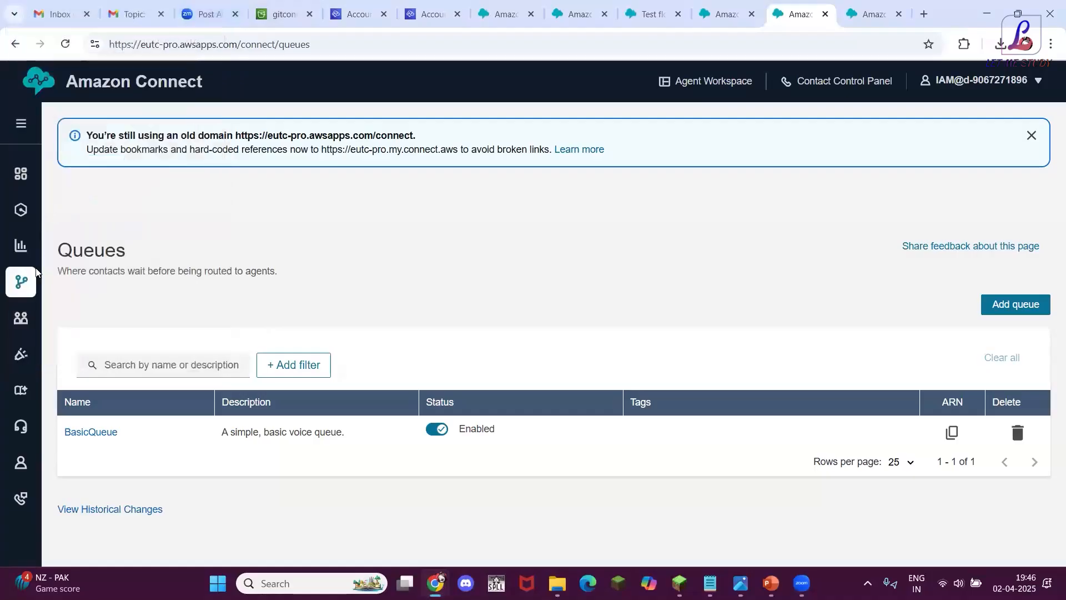
Set BasicQueue's outbound caller flow to Default outbound and save the queue
{"action": "left_click", "coordinate": [83, 431]}
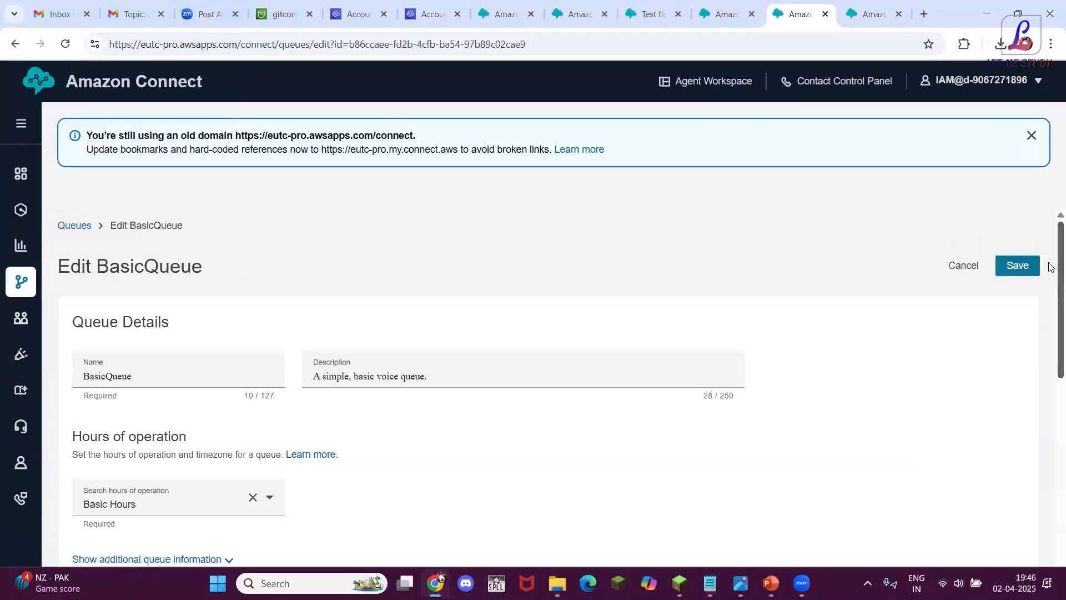
{"action": "scroll", "coordinate": [1049, 305], "scroll_direction": "down", "scroll_amount": 8}
{"action": "left_click_drag", "start_coordinate": [1052, 360], "coordinate": [1052, 413]}
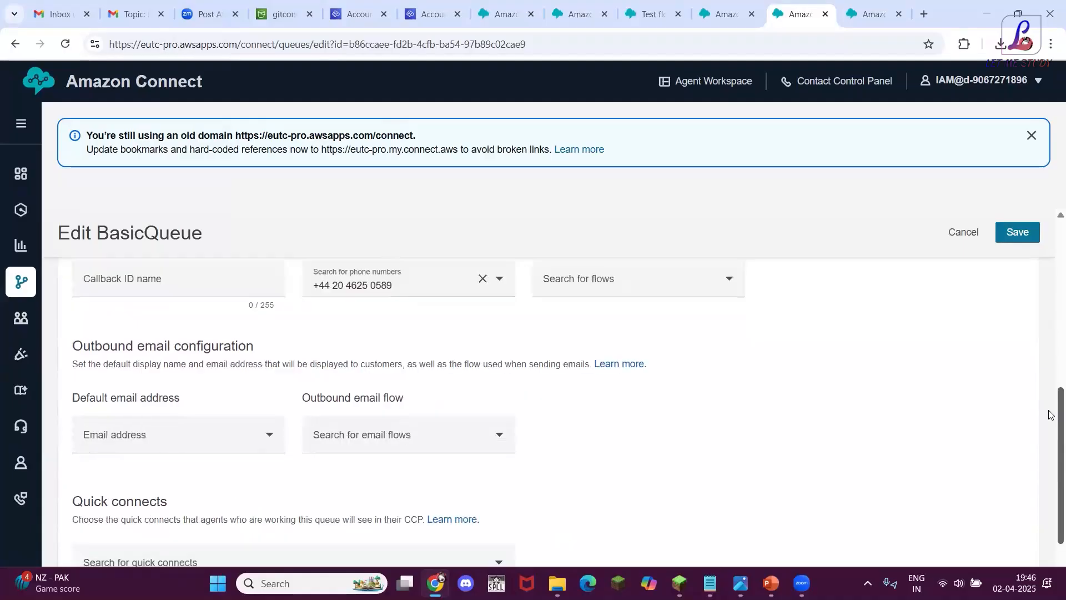
{"action": "left_click", "coordinate": [711, 286]}
{"action": "left_click", "coordinate": [602, 315]}
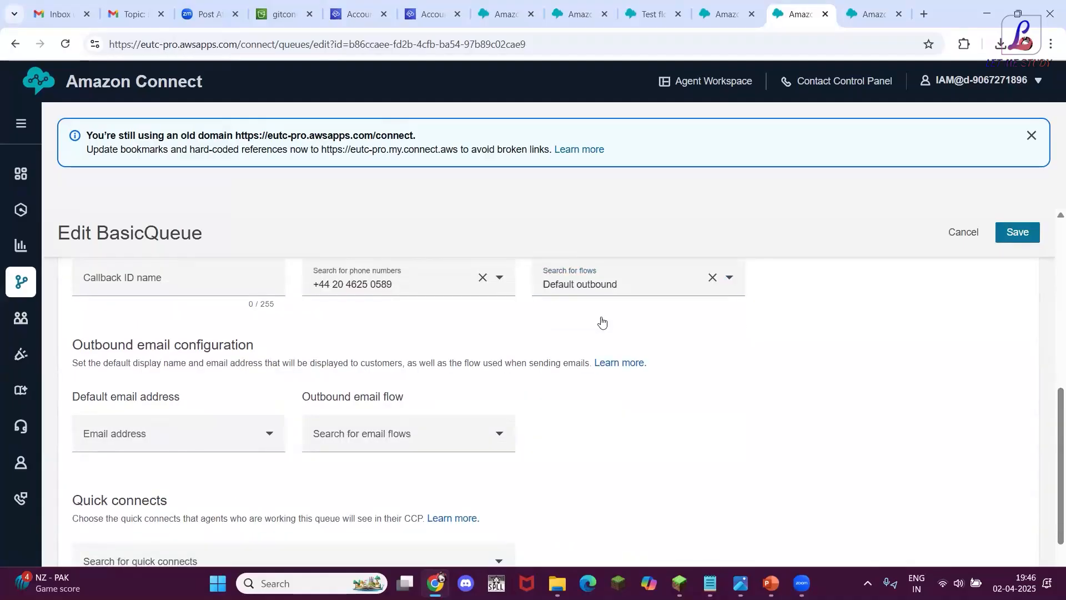
{"action": "left_click", "coordinate": [1024, 232]}
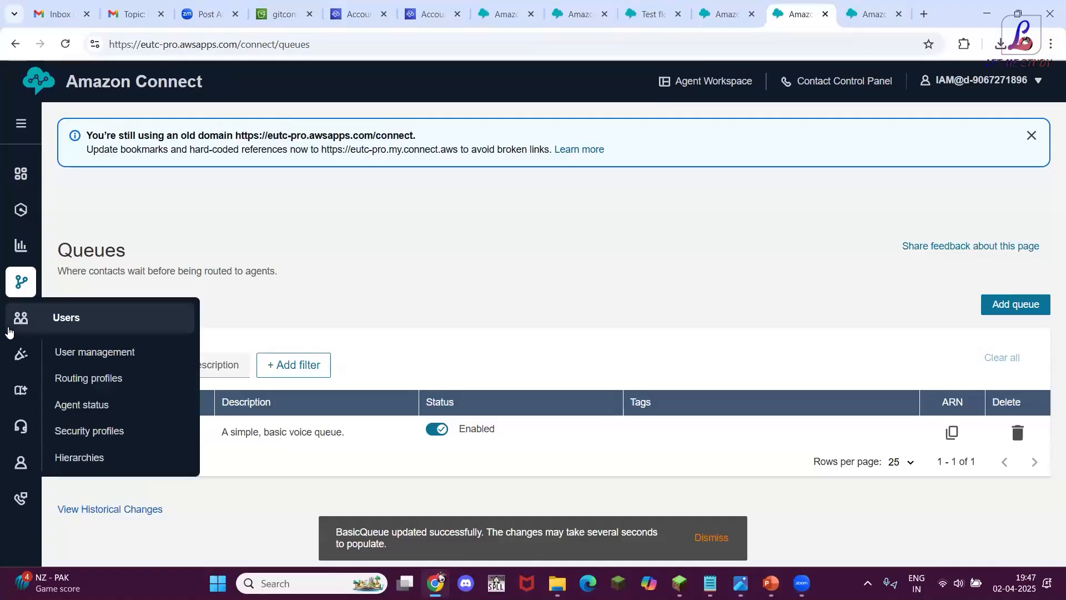
Open Basic Routing Profile for editing from the users' routing profiles
{"action": "mouse_move", "coordinate": [27, 289]}
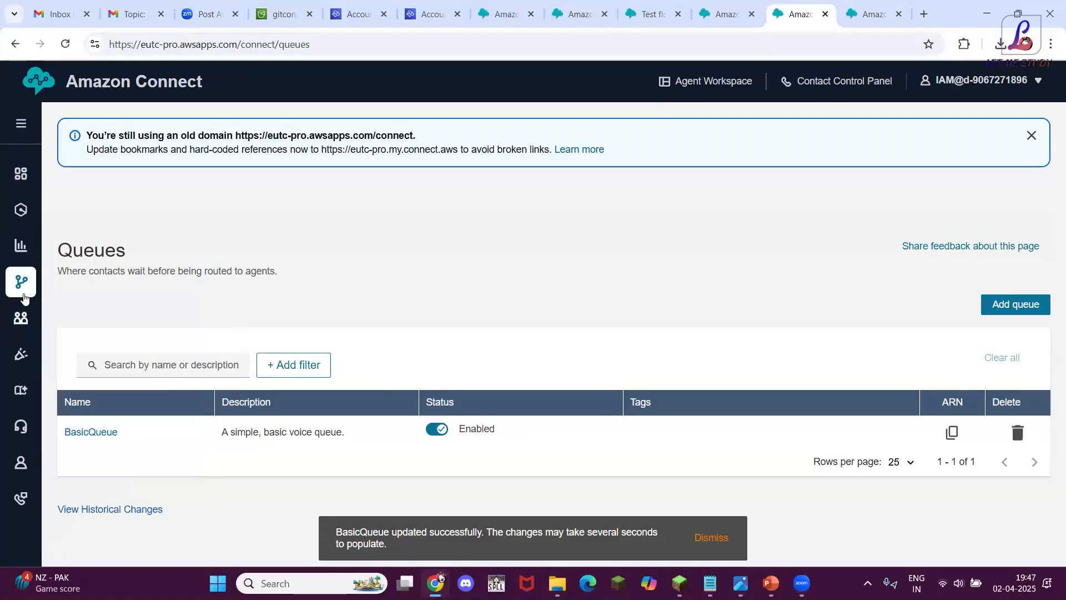
{"action": "mouse_move", "coordinate": [22, 321]}
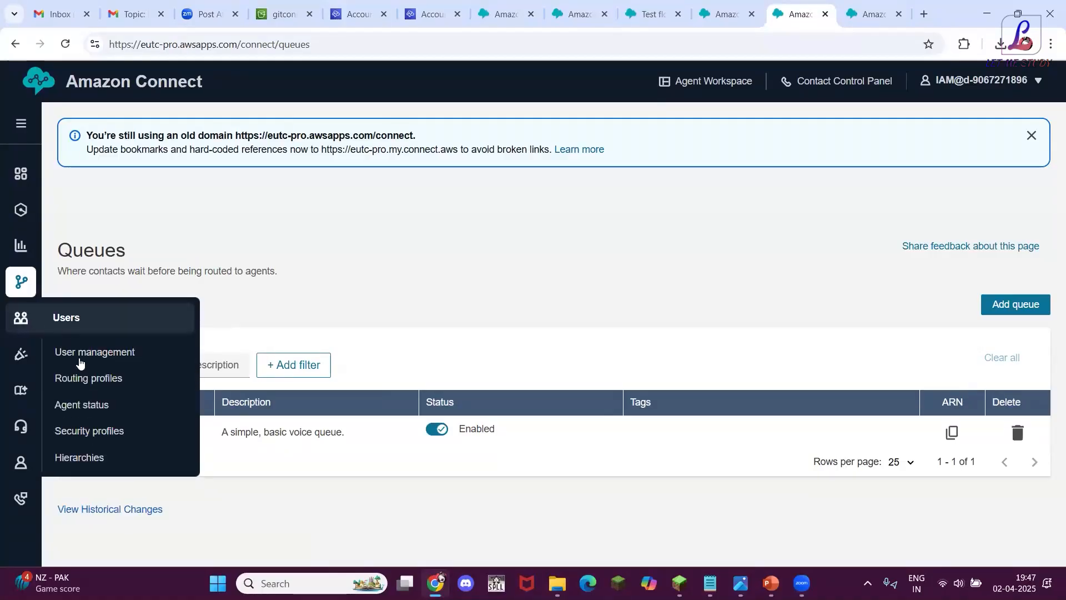
{"action": "left_click", "coordinate": [86, 382]}
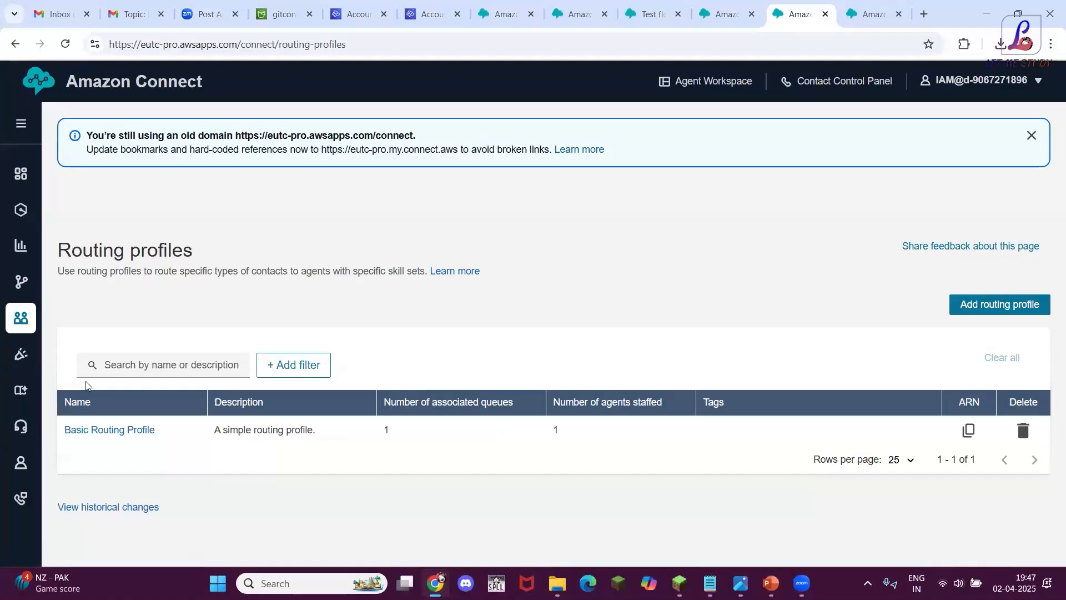
{"action": "left_click", "coordinate": [88, 434]}
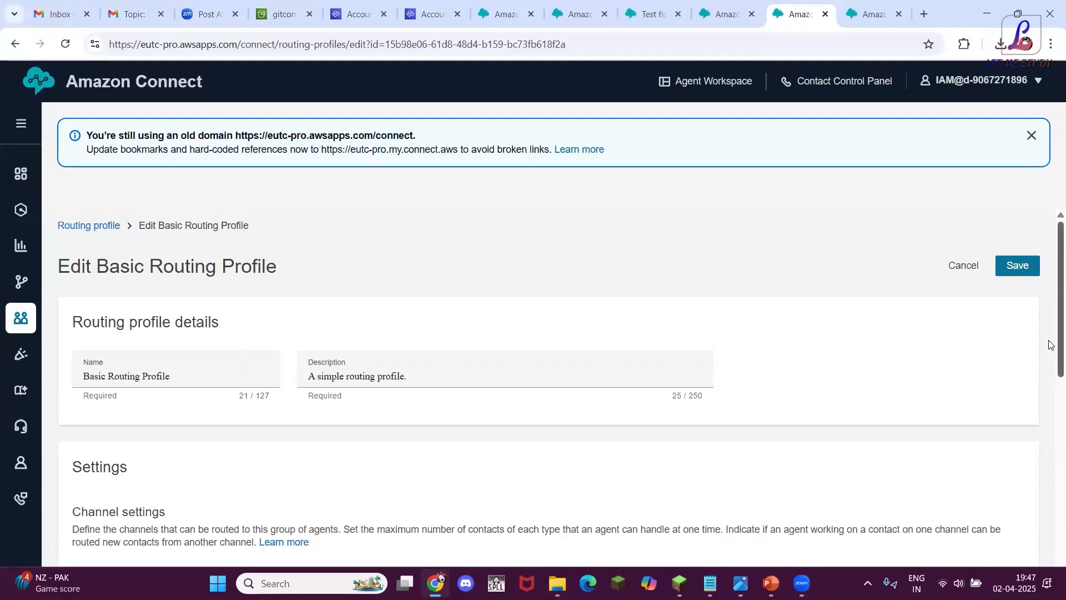
Review the routing profile's channel settings, assigned queues, default outbound queue and routing order, and save the profile
{"action": "scroll", "coordinate": [1049, 344], "scroll_direction": "down", "scroll_amount": 4}
{"action": "scroll", "coordinate": [1049, 370], "scroll_direction": "down", "scroll_amount": 2}
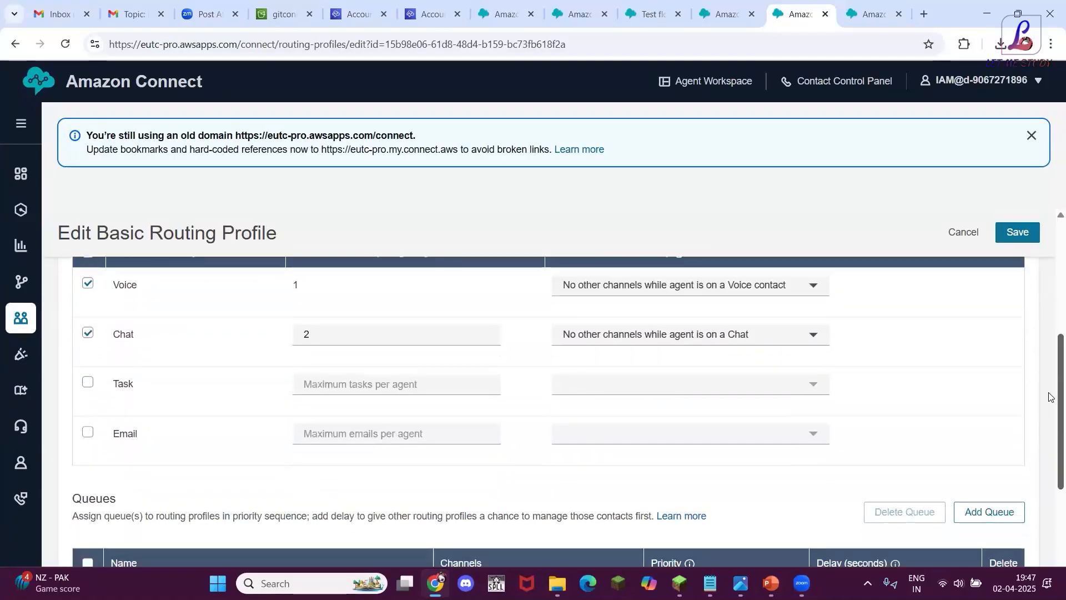
{"action": "scroll", "coordinate": [1050, 445], "scroll_direction": "down", "scroll_amount": 3}
{"action": "scroll", "coordinate": [1049, 484], "scroll_direction": "down", "scroll_amount": 3}
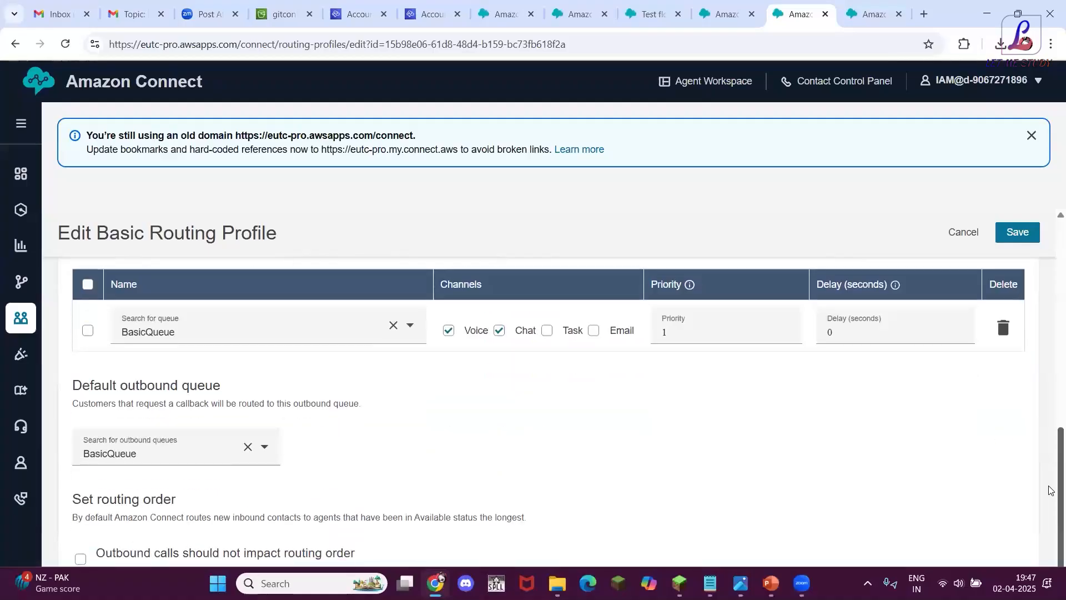
{"action": "scroll", "coordinate": [1049, 519], "scroll_direction": "down", "scroll_amount": 2}
{"action": "scroll", "coordinate": [1049, 518], "scroll_direction": "down", "scroll_amount": 1}
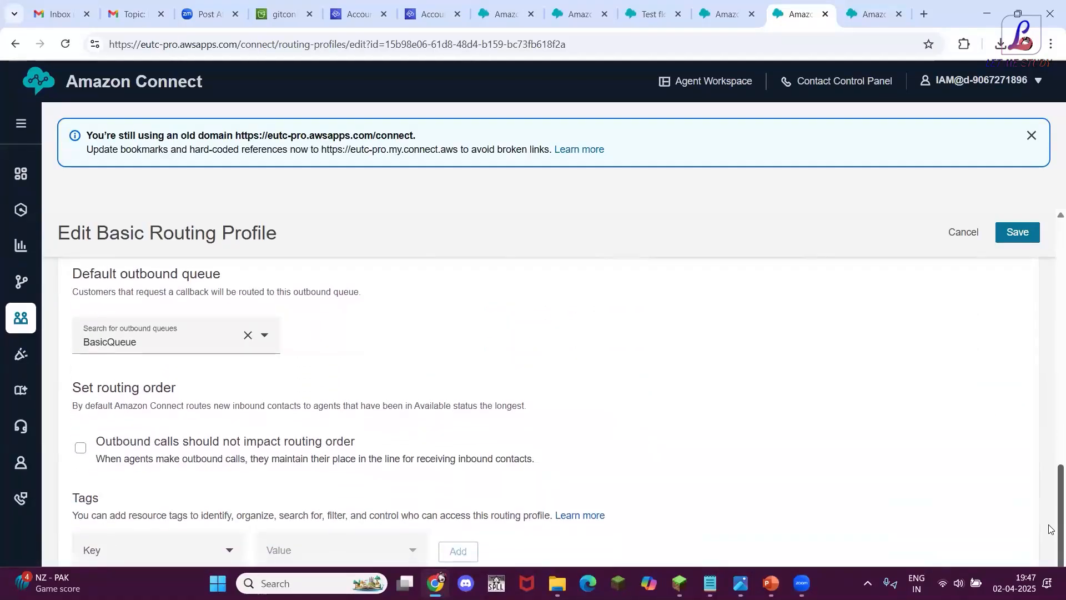
{"action": "scroll", "coordinate": [1050, 533], "scroll_direction": "down", "scroll_amount": 1}
{"action": "scroll", "coordinate": [1050, 547], "scroll_direction": "up", "scroll_amount": 8}
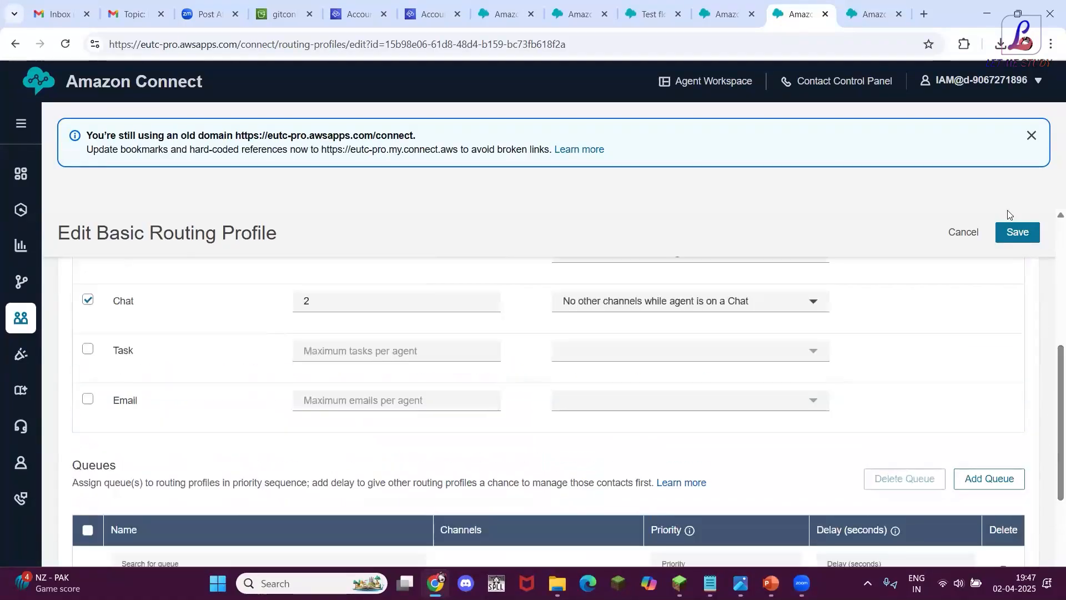
{"action": "left_click", "coordinate": [1015, 234]}
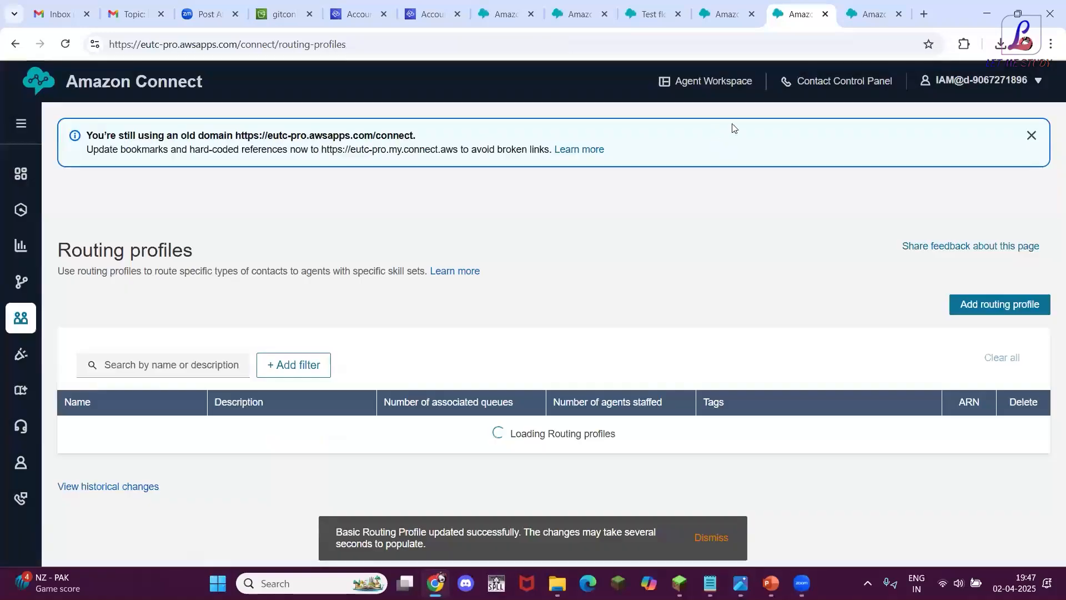
Place a test call to the copied phone number using the Contact Control Panel's number pad
{"action": "left_click", "coordinate": [790, 92]}
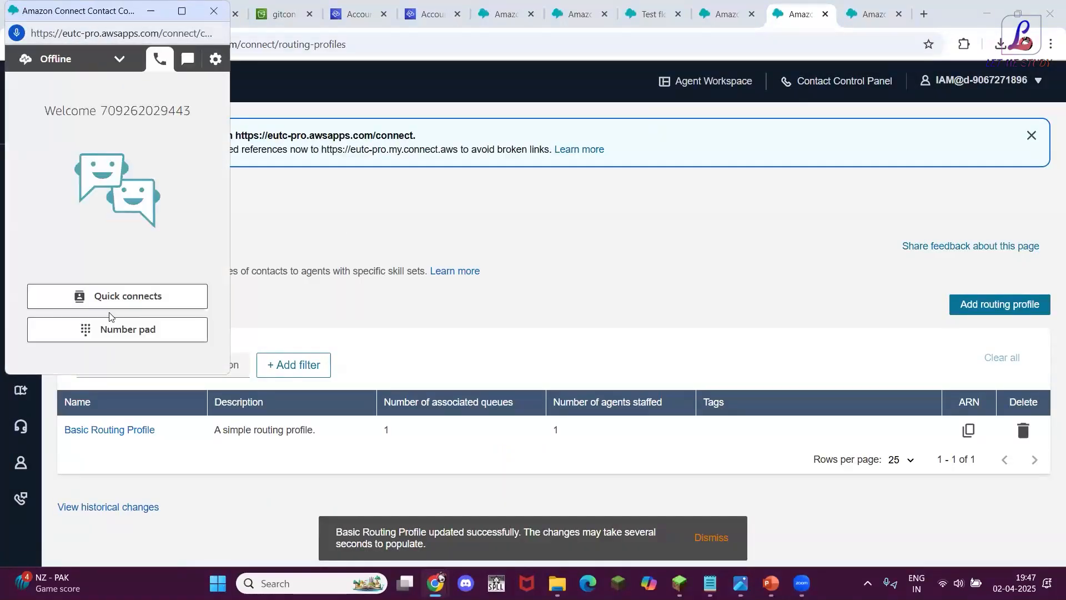
{"action": "left_click", "coordinate": [113, 330]}
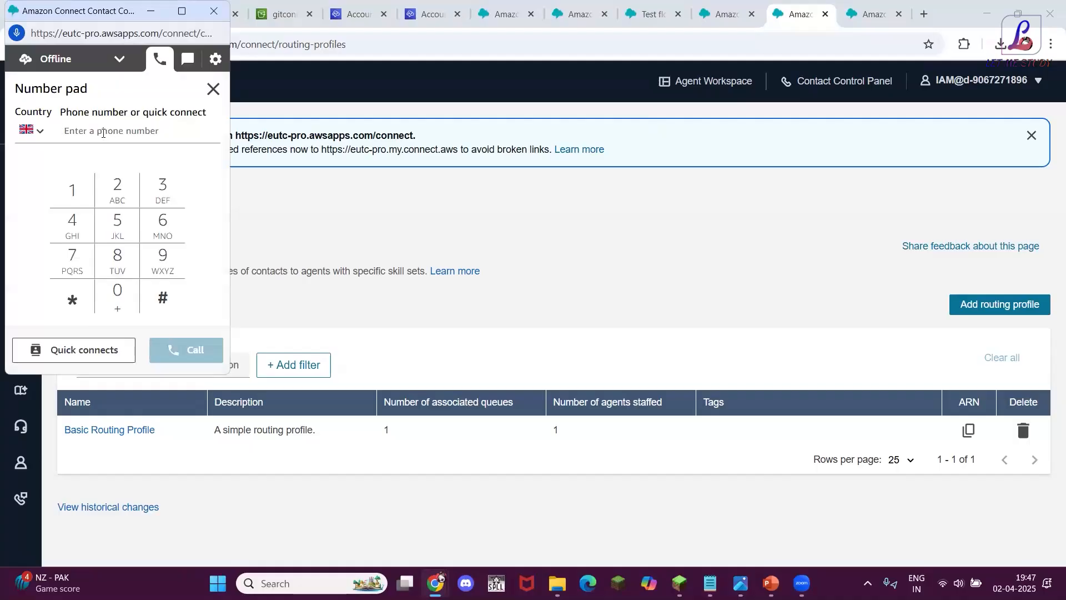
{"action": "key", "text": "ctrl+v"}
{"action": "left_click", "coordinate": [186, 351]}
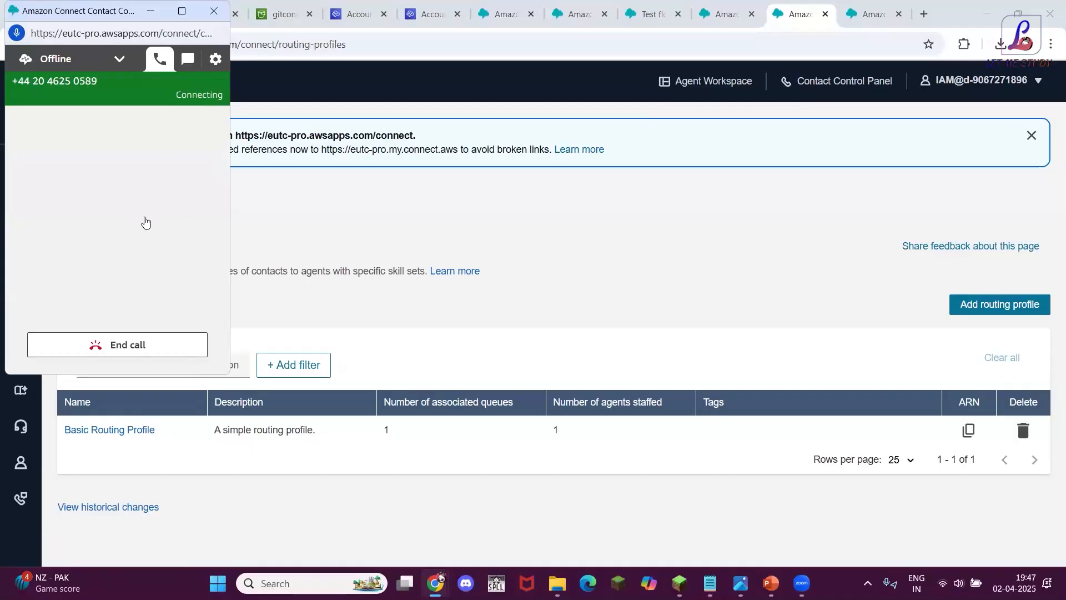
End the test call and return to the Routing profiles page
{"action": "left_click", "coordinate": [120, 351]}
{"action": "left_click", "coordinate": [144, 355]}
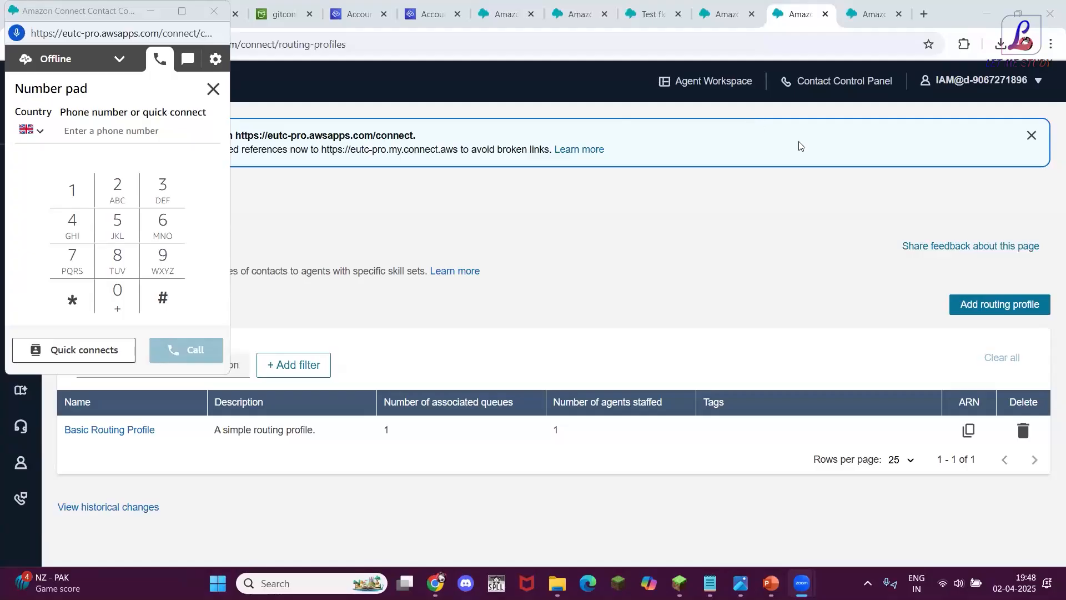
{"action": "left_click", "coordinate": [808, 258]}
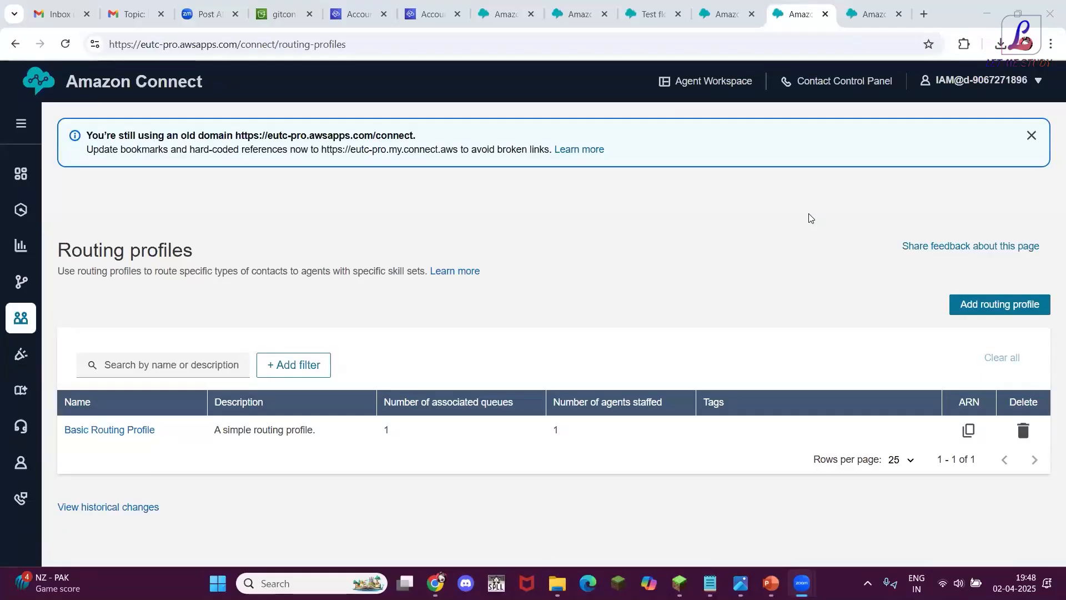
Call the copied phone number again from the Contact Control Panel's number pad
{"action": "mouse_move", "coordinate": [442, 580]}
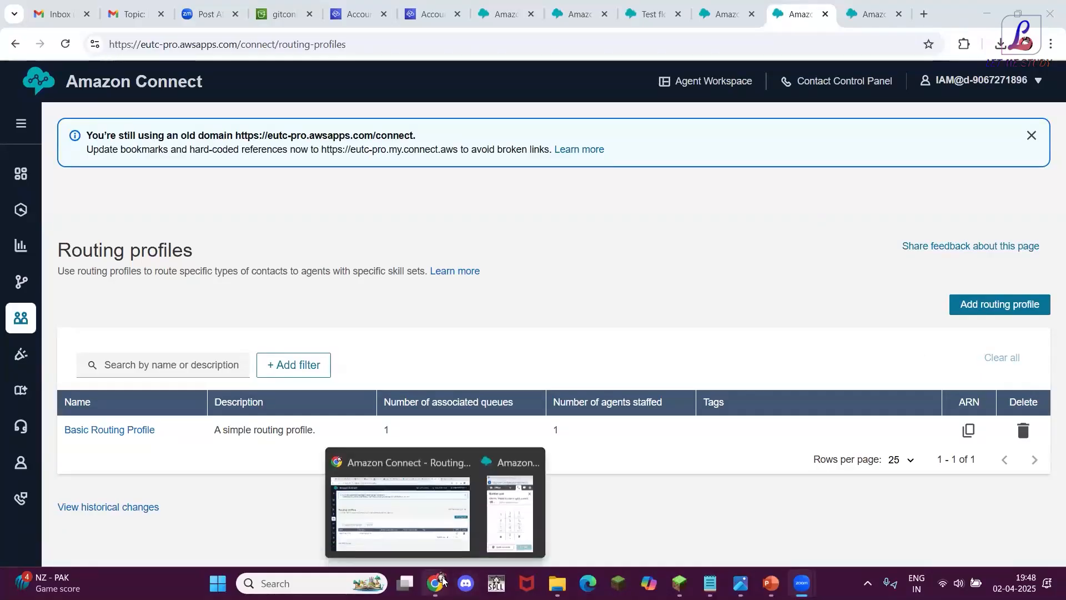
{"action": "left_click", "coordinate": [518, 507]}
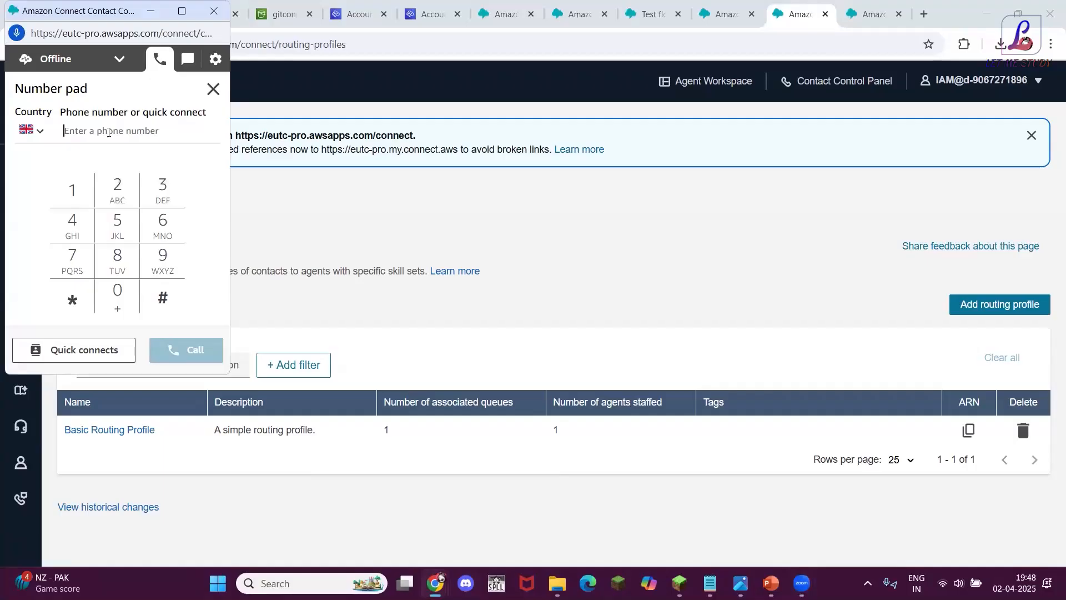
{"action": "left_click", "coordinate": [108, 126]}
{"action": "key", "text": "ctrl+v"}
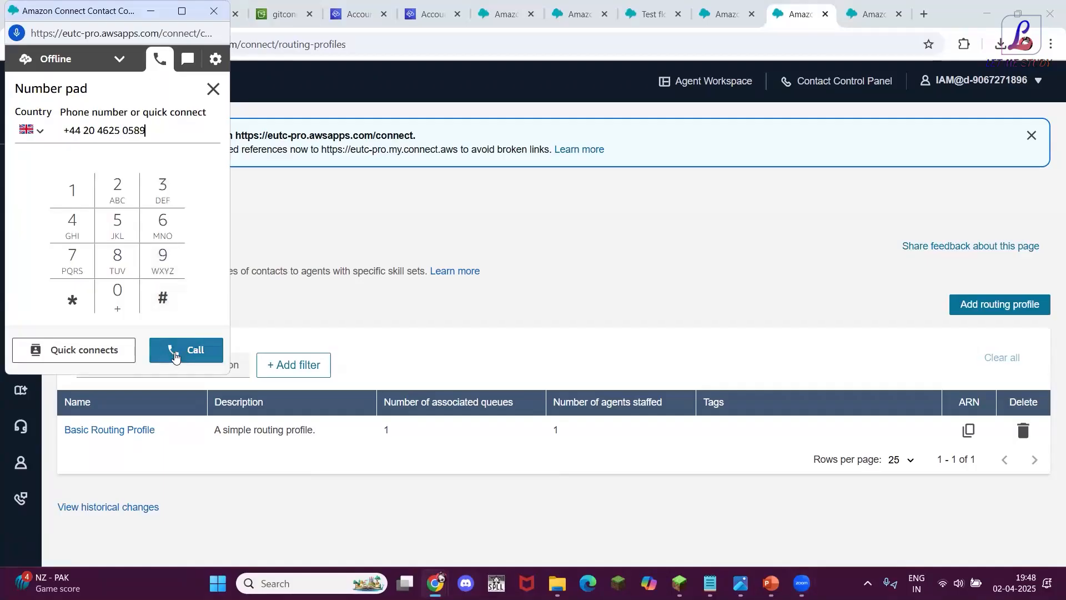
{"action": "left_click", "coordinate": [175, 356]}
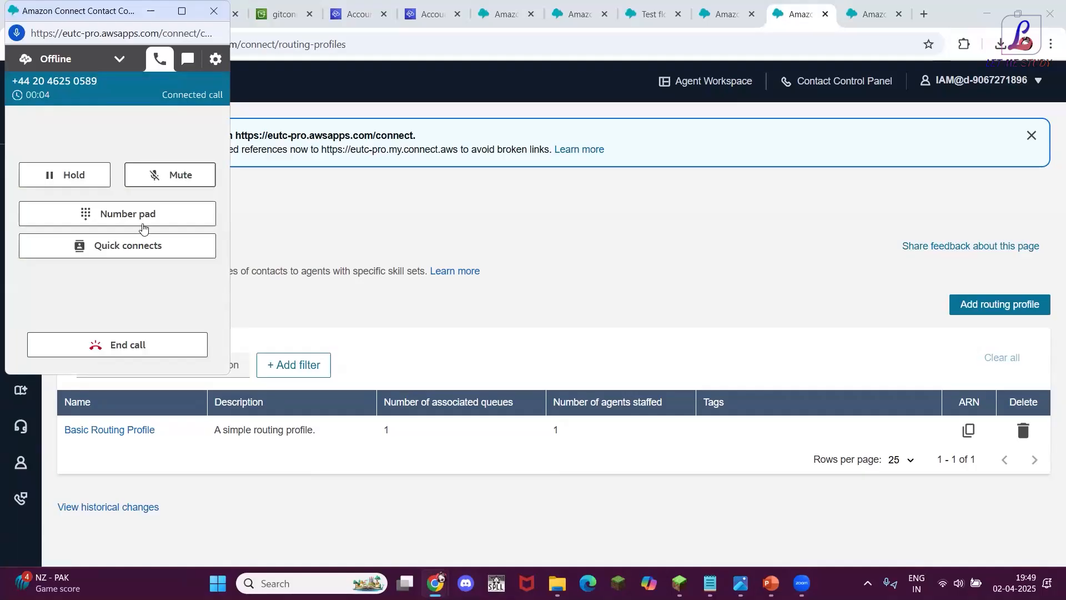
Choose menu option 1 in the connected call, end the call and return to the Routing profiles page
{"action": "left_click", "coordinate": [136, 216]}
{"action": "left_click", "coordinate": [81, 200]}
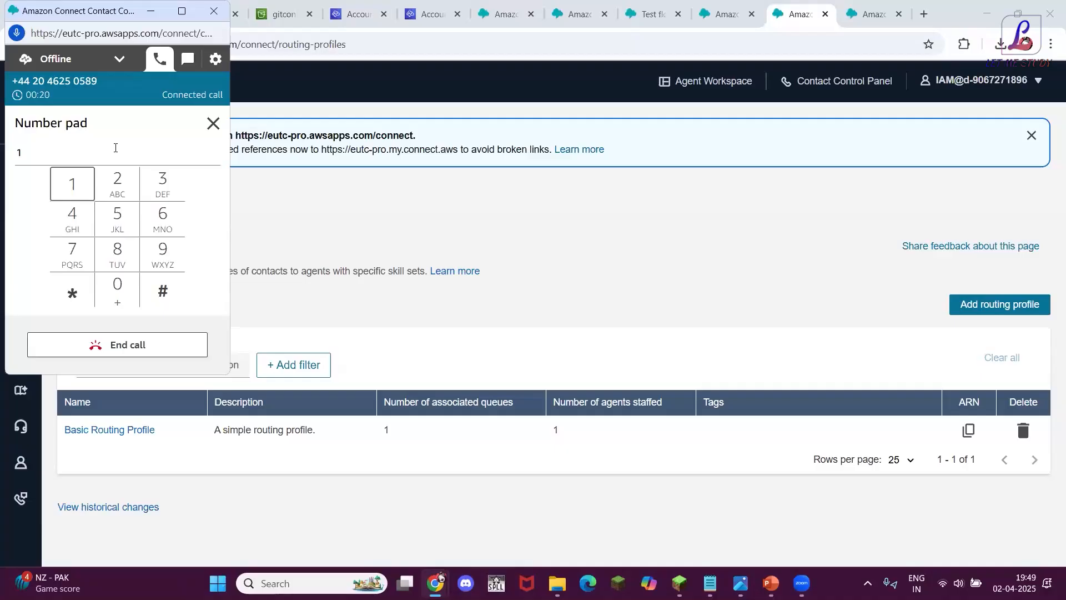
{"action": "left_click", "coordinate": [109, 342]}
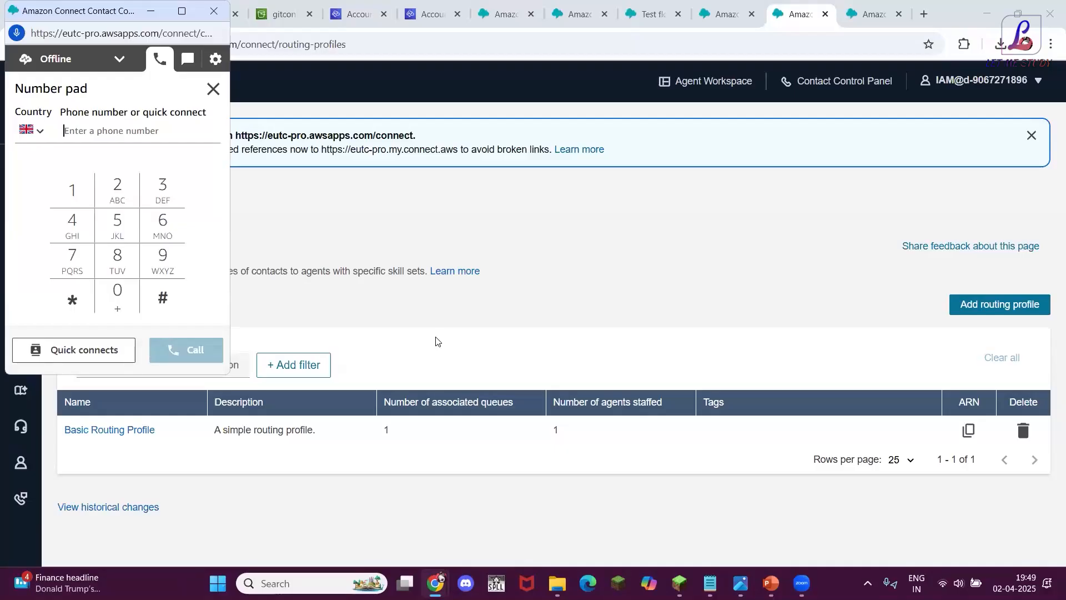
{"action": "left_click", "coordinate": [157, 14]}
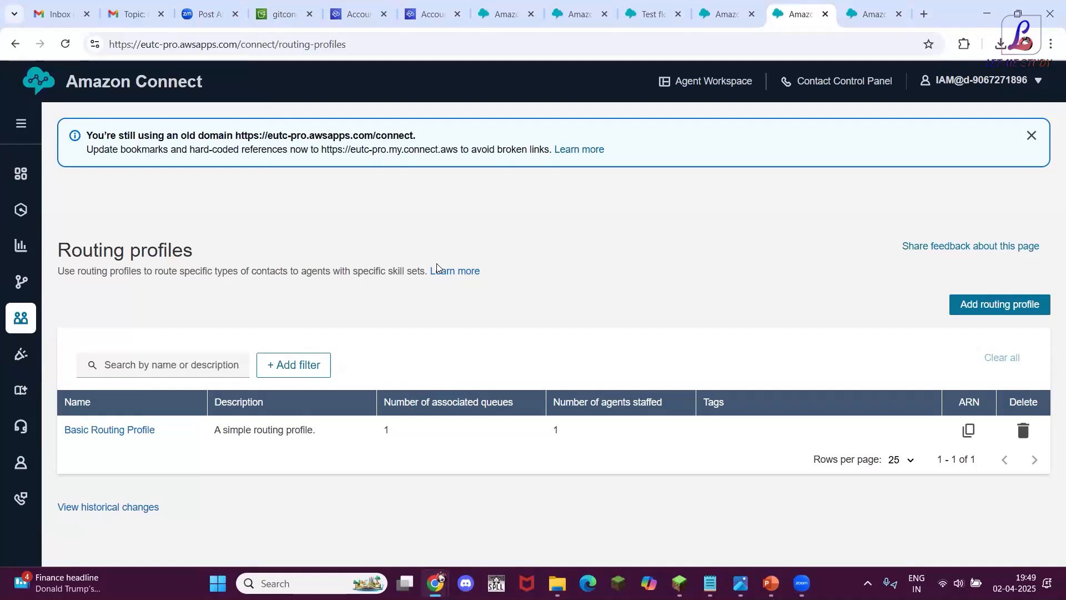
Open the routing Flows page in a new browser tab and switch to it
{"action": "mouse_move", "coordinate": [23, 284]}
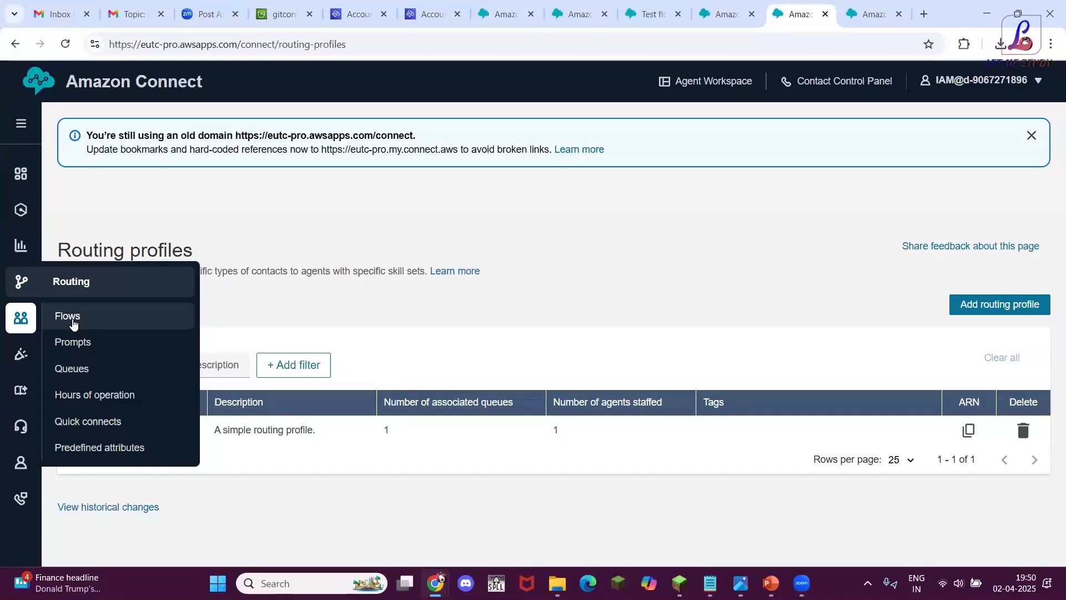
{"action": "right_click", "coordinate": [69, 320]}
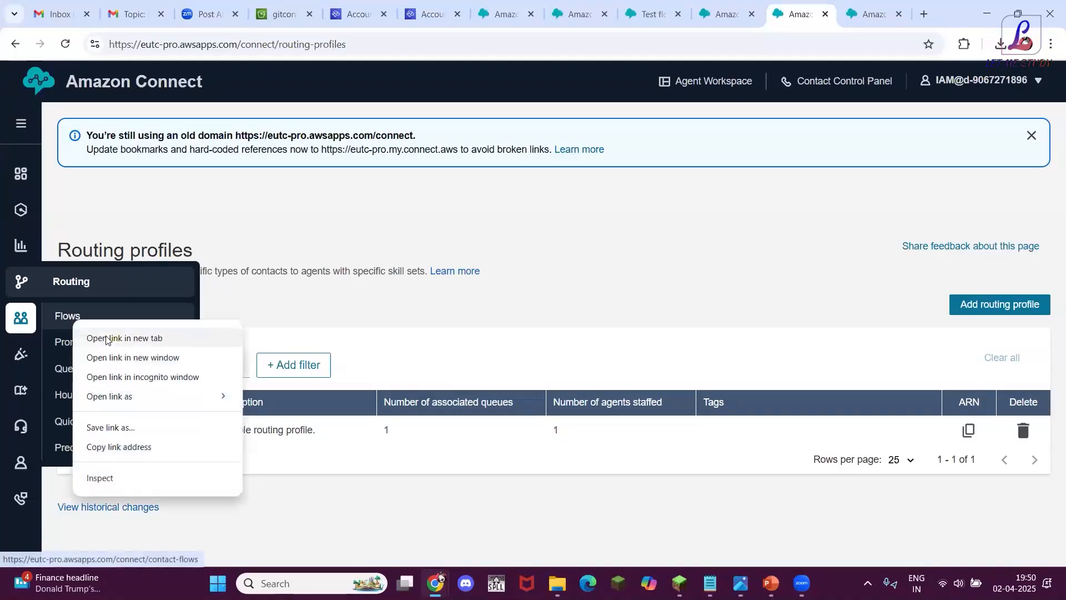
{"action": "left_click", "coordinate": [106, 337]}
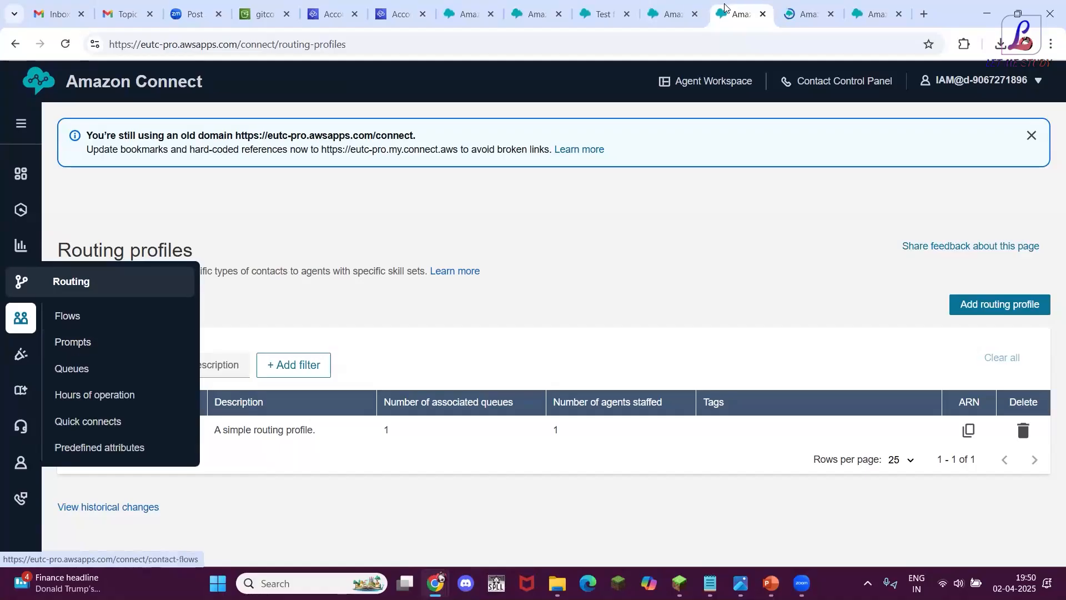
{"action": "left_click", "coordinate": [806, 15]}
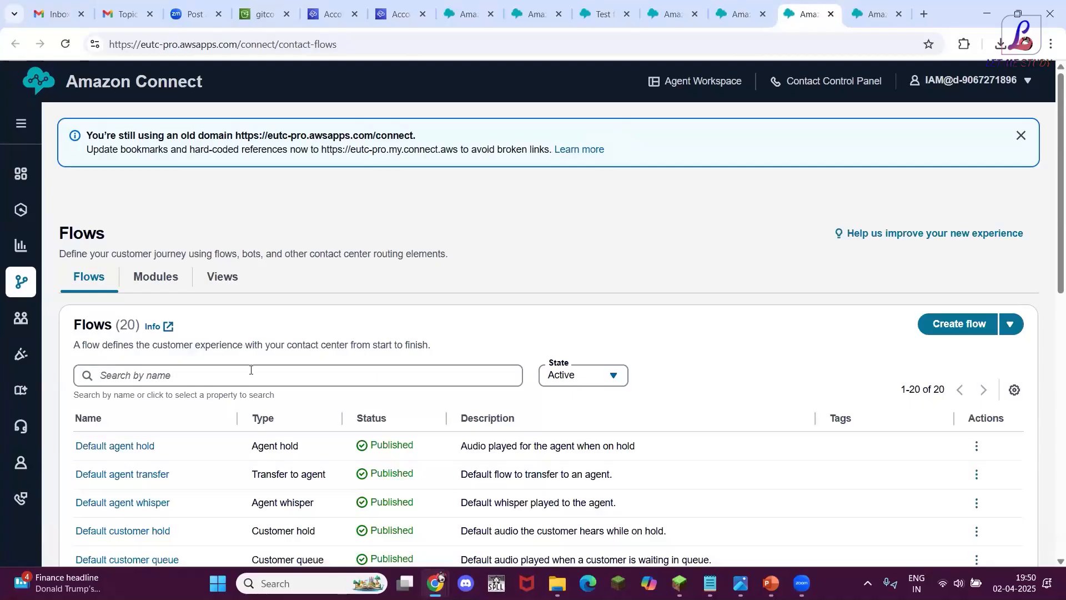
Filter the flows by type Customer queue and open the Default customer queue flow
{"action": "left_click", "coordinate": [251, 369]}
{"action": "left_click", "coordinate": [139, 465]}
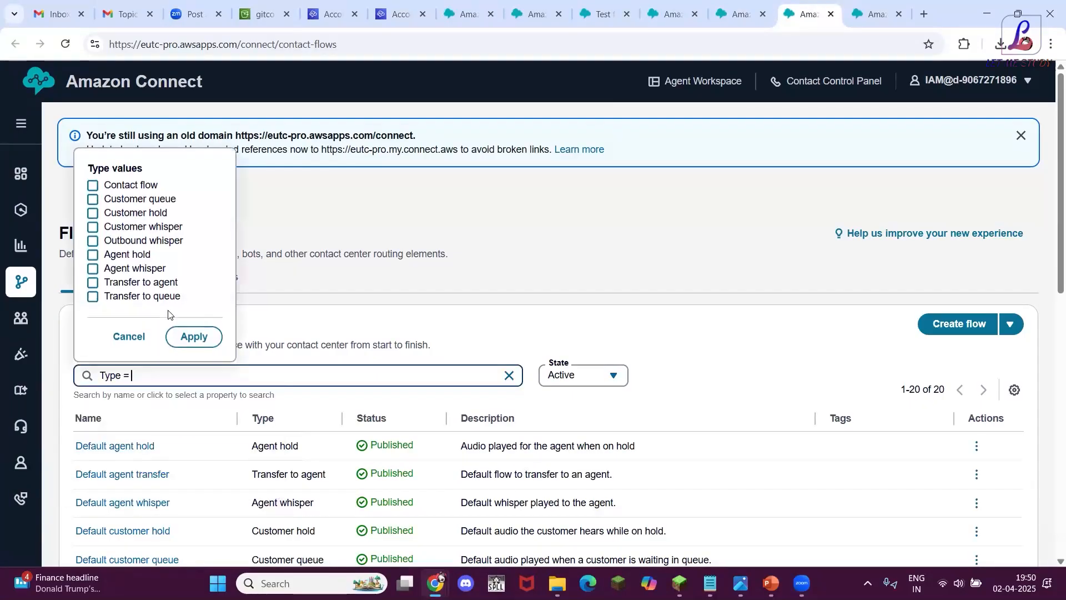
{"action": "left_click", "coordinate": [90, 198]}
{"action": "left_click", "coordinate": [193, 336]}
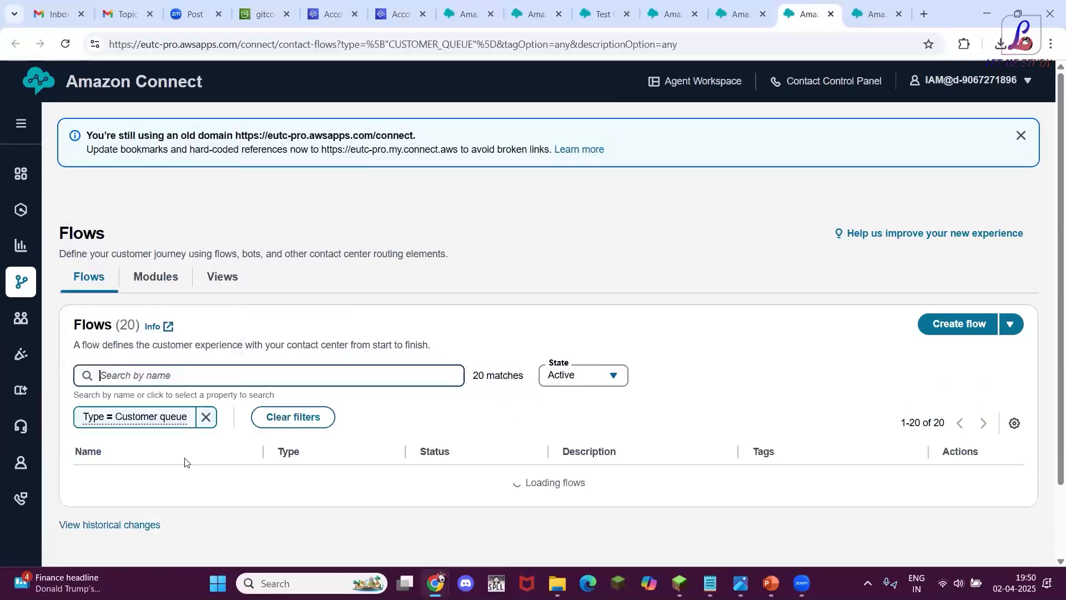
{"action": "left_click", "coordinate": [138, 487]}
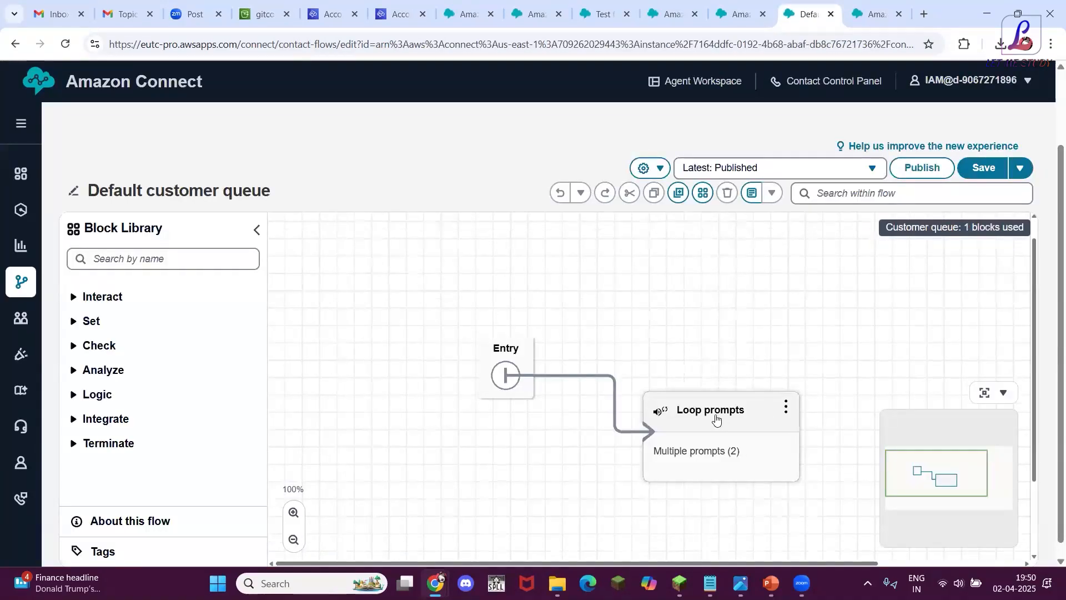
Review the Loop prompts block's settings and available audio prompts, and close it without saving
{"action": "double_click", "coordinate": [715, 414]}
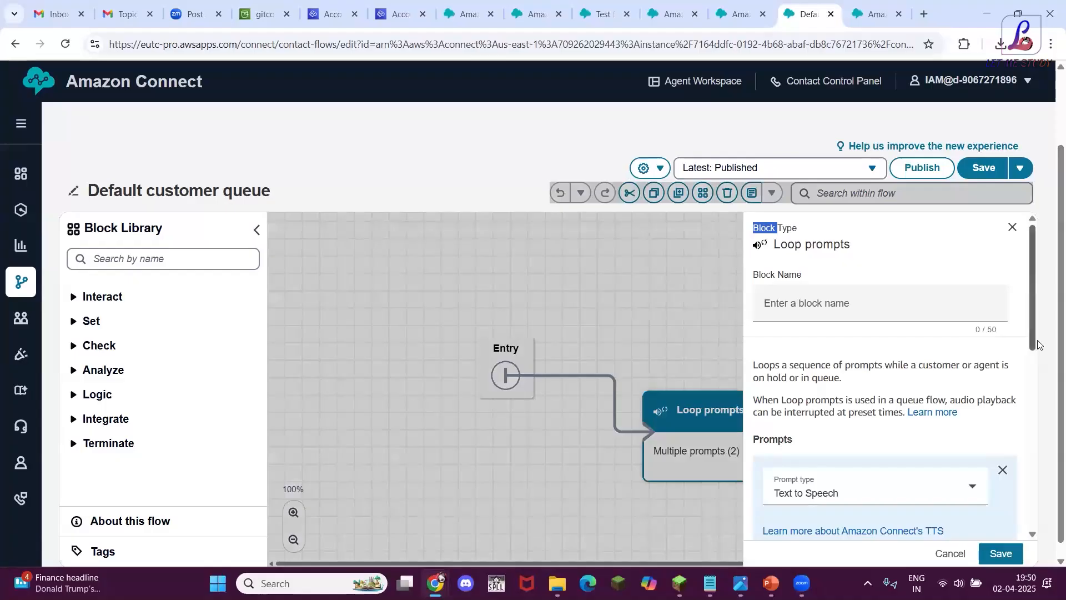
{"action": "scroll", "coordinate": [1038, 355], "scroll_direction": "down", "scroll_amount": 3}
{"action": "scroll", "coordinate": [888, 445], "scroll_direction": "down", "scroll_amount": 5}
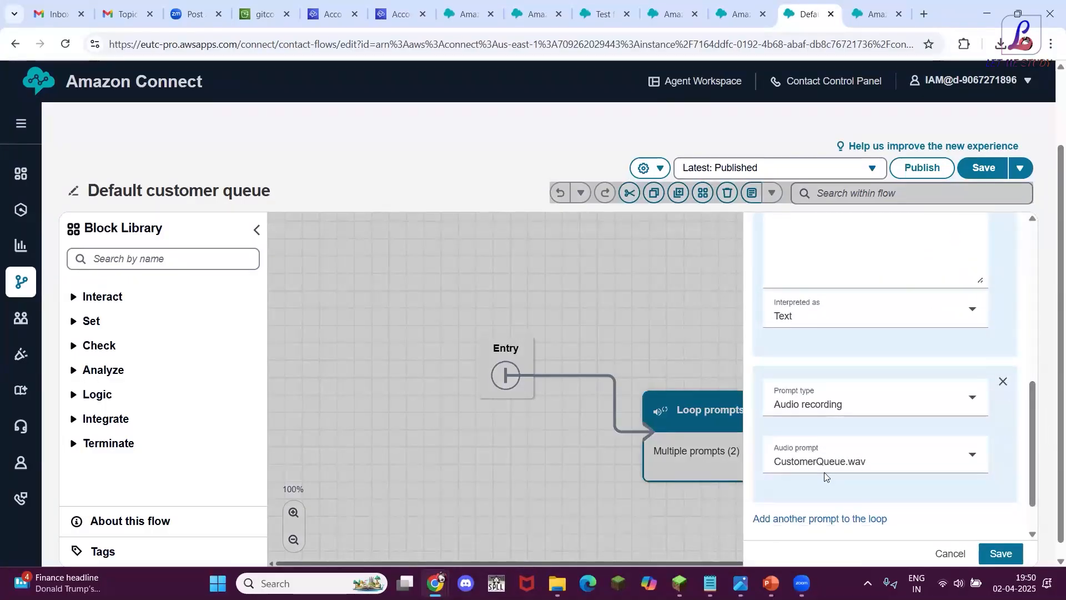
{"action": "left_click", "coordinate": [969, 461]}
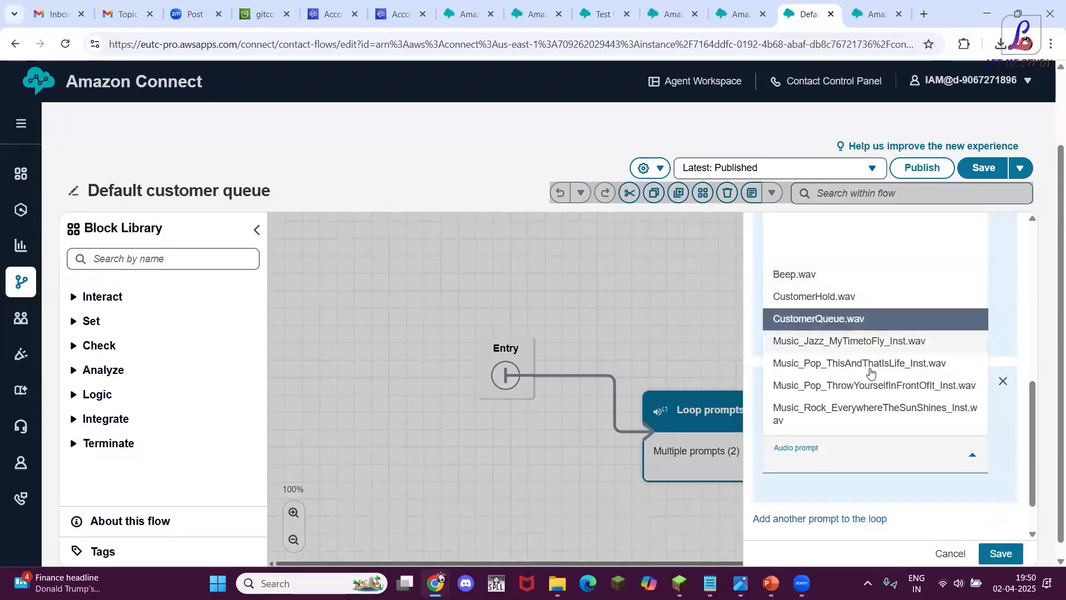
{"action": "left_click", "coordinate": [947, 552]}
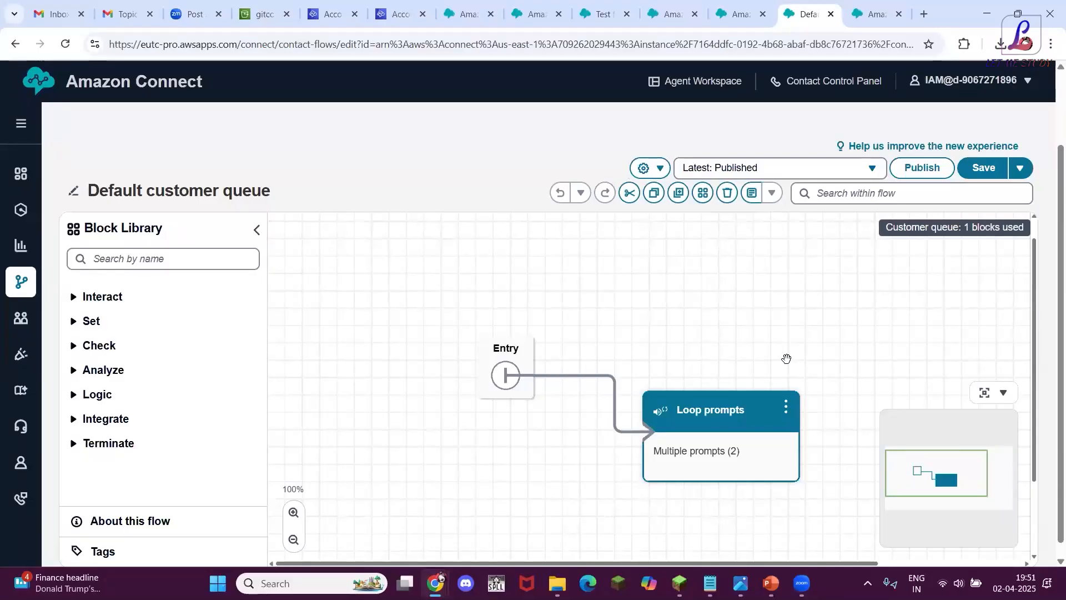
Check the contact flow assigned to the claimed number on the Phone numbers page
{"action": "left_click", "coordinate": [732, 17]}
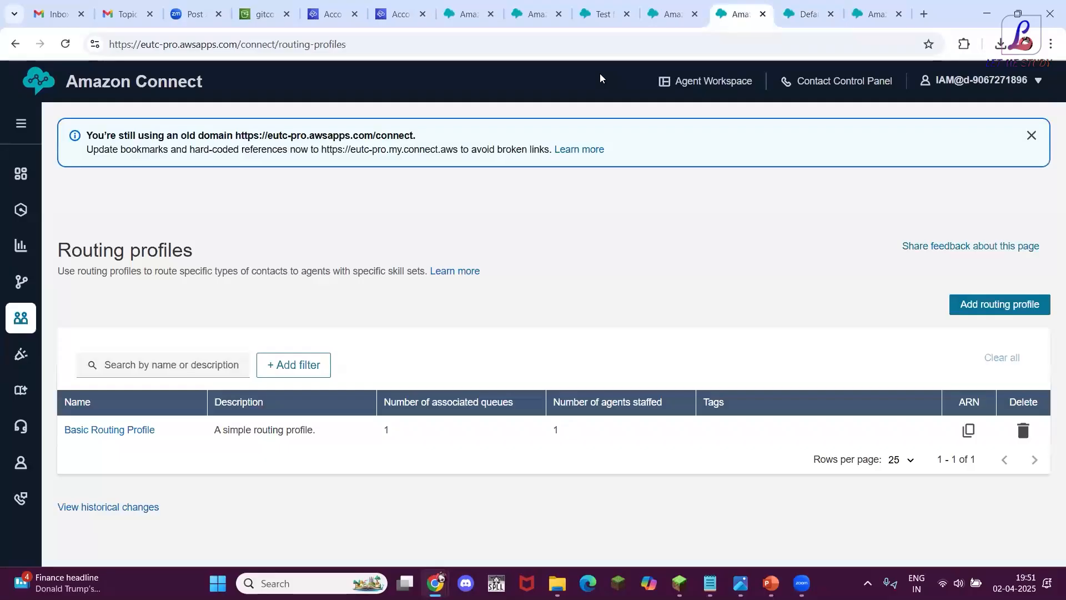
{"action": "left_click", "coordinate": [666, 14]}
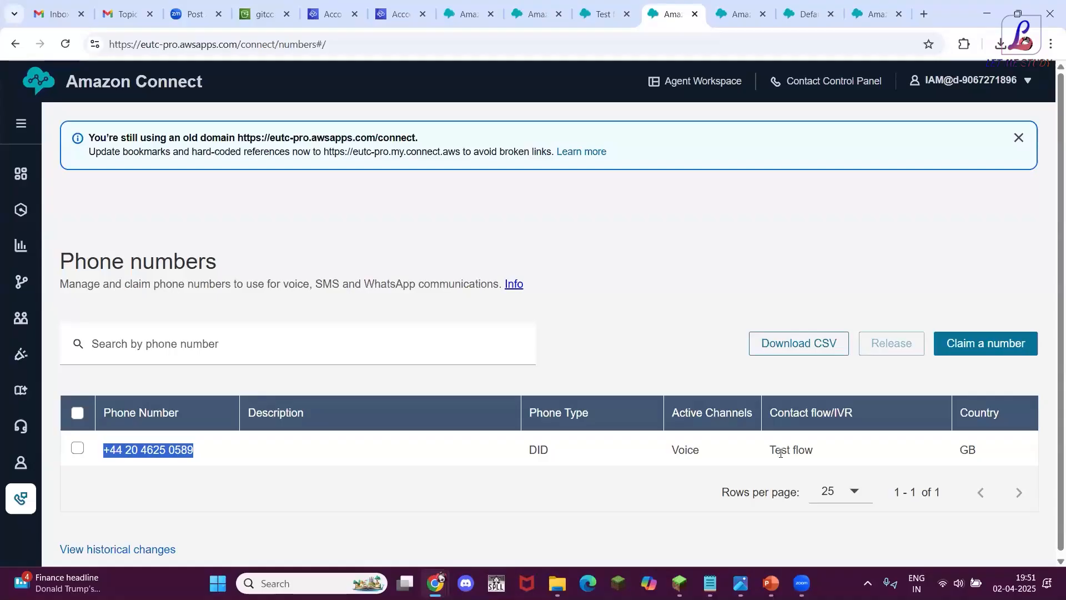
{"action": "left_click", "coordinate": [735, 21]}
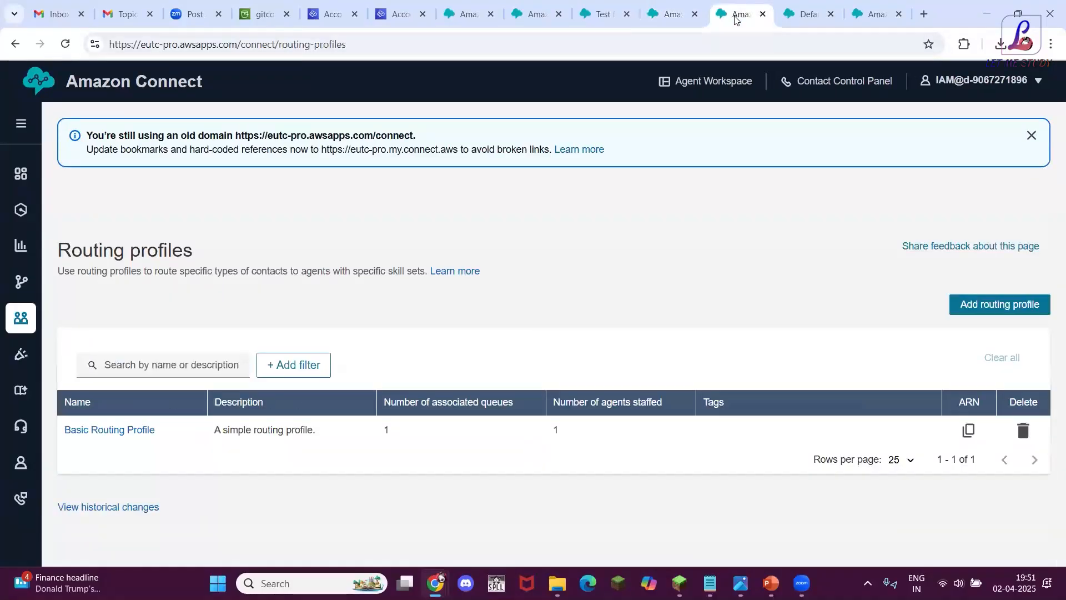
{"action": "left_click", "coordinate": [665, 19]}
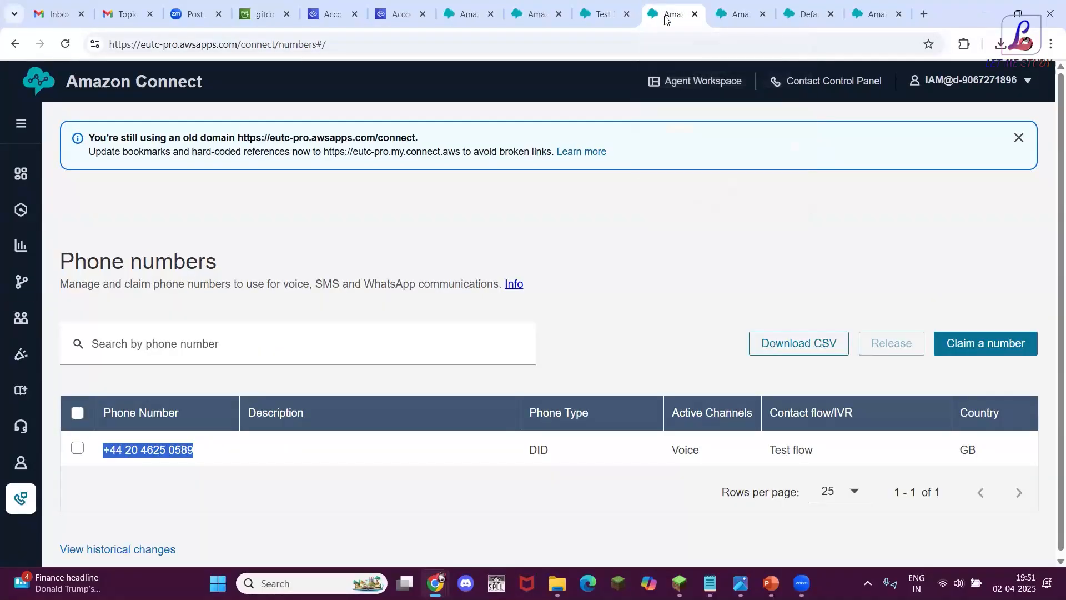
Return to the Test flow and examine its blocks from the entry point to the disconnect
{"action": "left_click", "coordinate": [602, 18]}
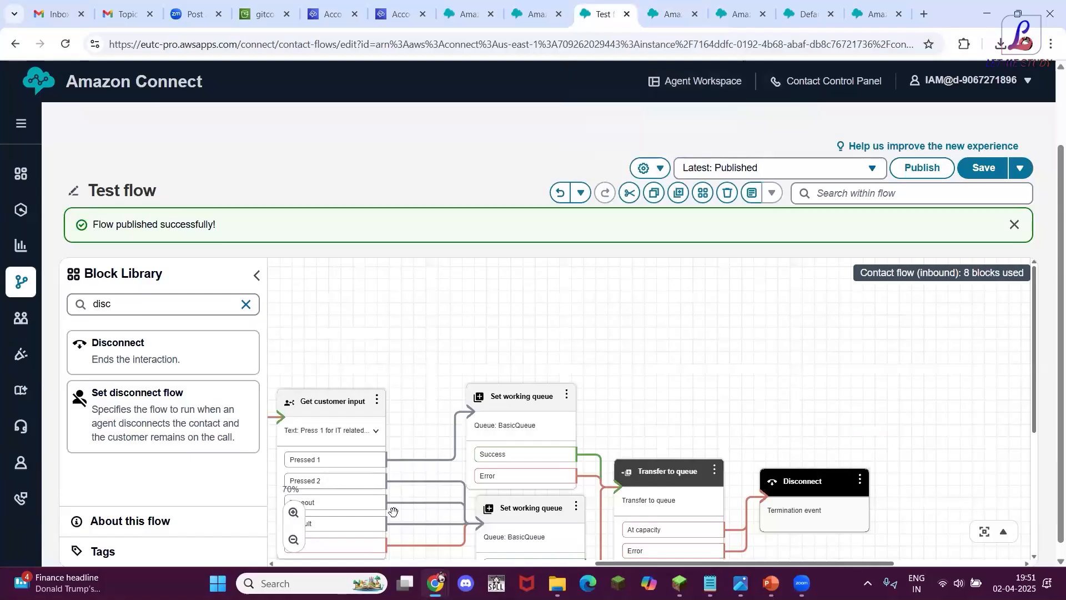
{"action": "left_click", "coordinate": [293, 540]}
{"action": "left_click", "coordinate": [293, 539]}
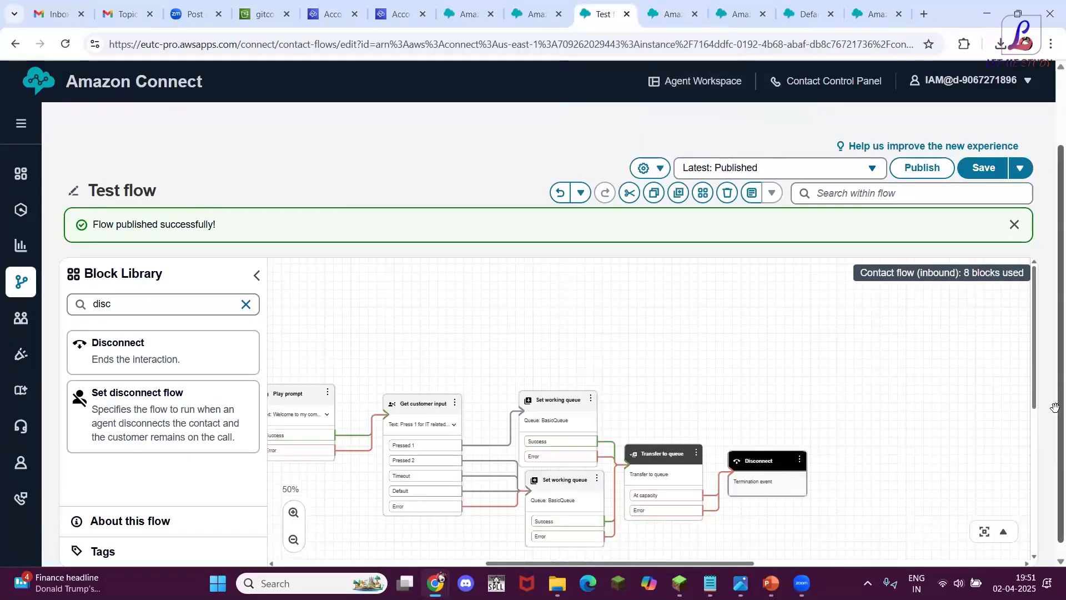
{"action": "scroll", "coordinate": [802, 555], "scroll_direction": "down", "scroll_amount": 1}
{"action": "left_click_drag", "start_coordinate": [573, 549], "coordinate": [359, 552]}
{"action": "scroll", "coordinate": [434, 528], "scroll_direction": "up", "scroll_amount": 1}
{"action": "scroll", "coordinate": [435, 528], "scroll_direction": "up", "scroll_amount": 1}
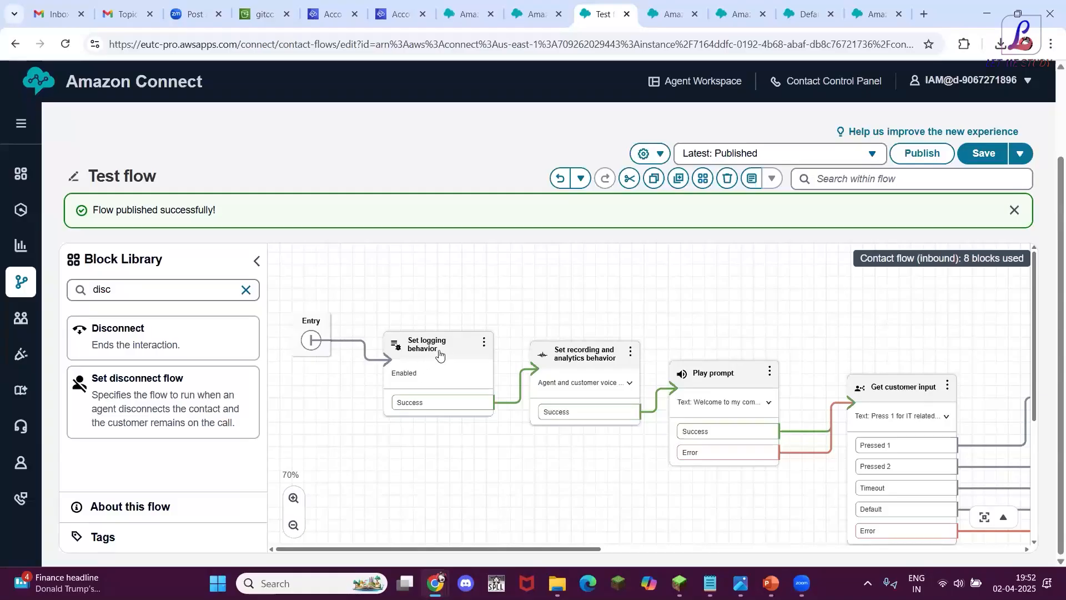
Review the recording and analytics settings of the Set recording and analytics behavior block, and close it without saving
{"action": "left_click", "coordinate": [581, 361]}
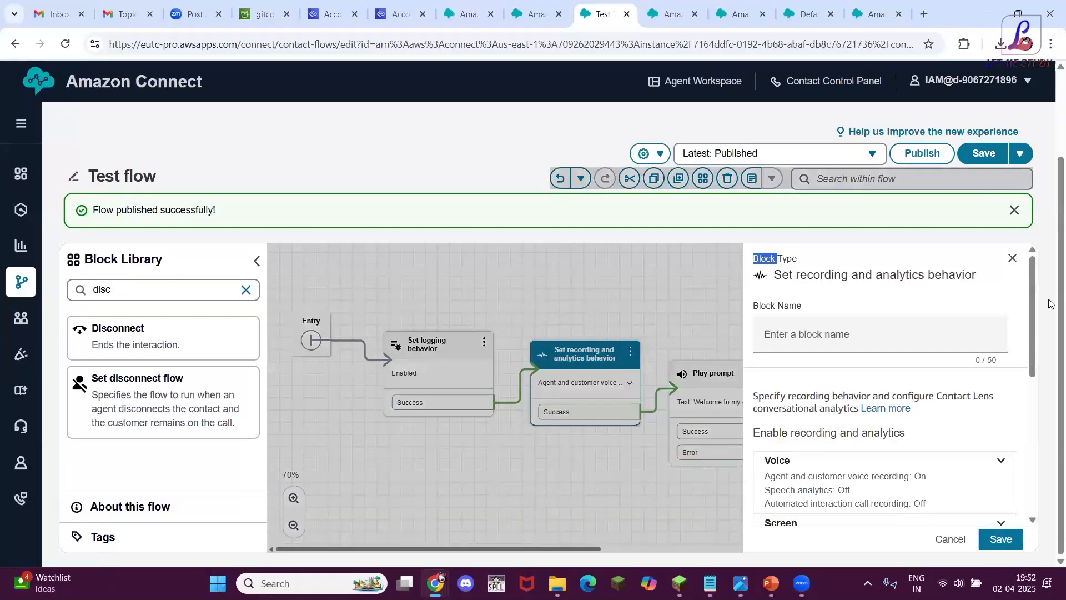
{"action": "scroll", "coordinate": [826, 355], "scroll_direction": "down", "scroll_amount": 3}
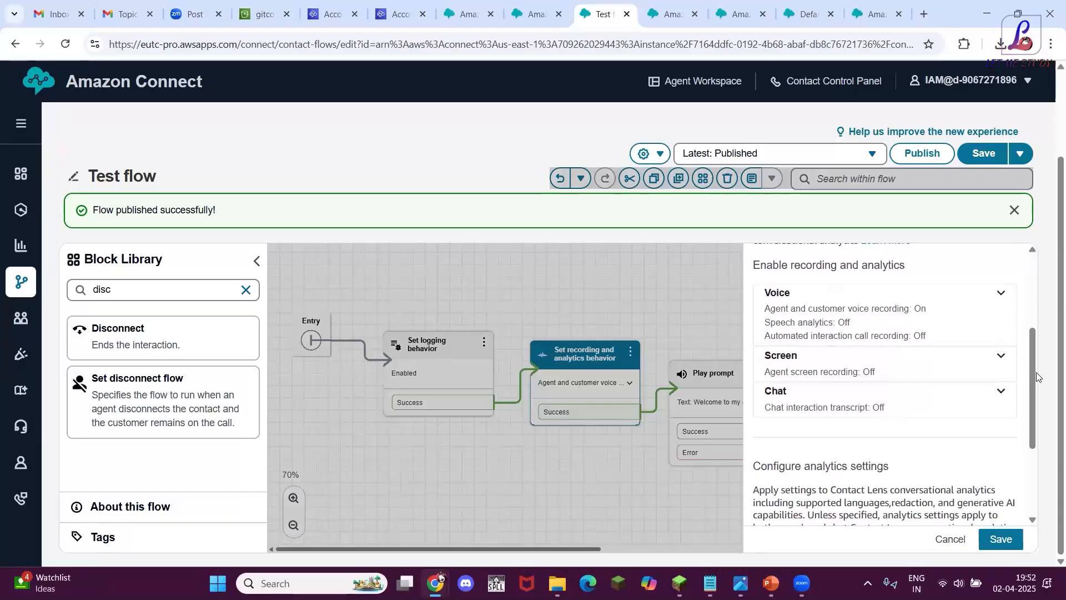
{"action": "scroll", "coordinate": [1030, 450], "scroll_direction": "down", "scroll_amount": 3}
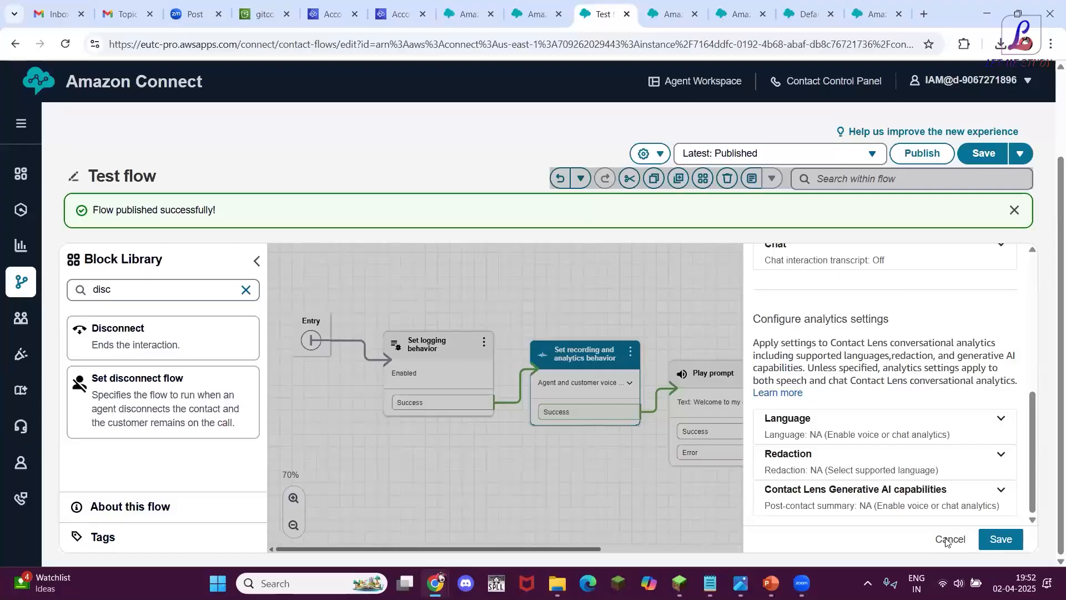
{"action": "left_click", "coordinate": [948, 540]}
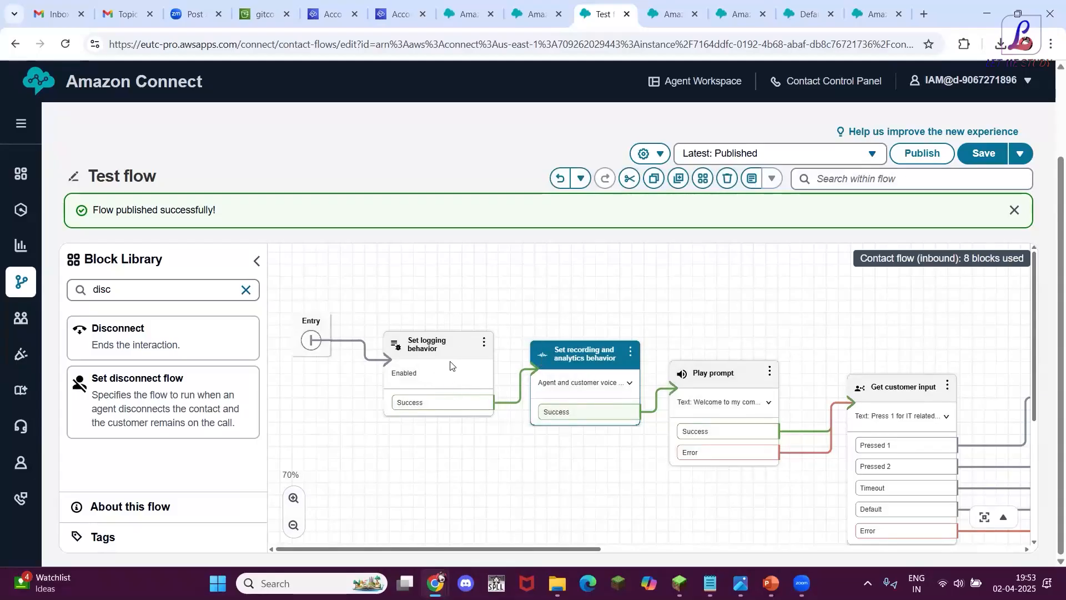
Set the Play prompt block to the library audio prompt Music_Rock_EverywhereTheSunShines_Inst.wav and save the block
{"action": "left_click", "coordinate": [708, 389]}
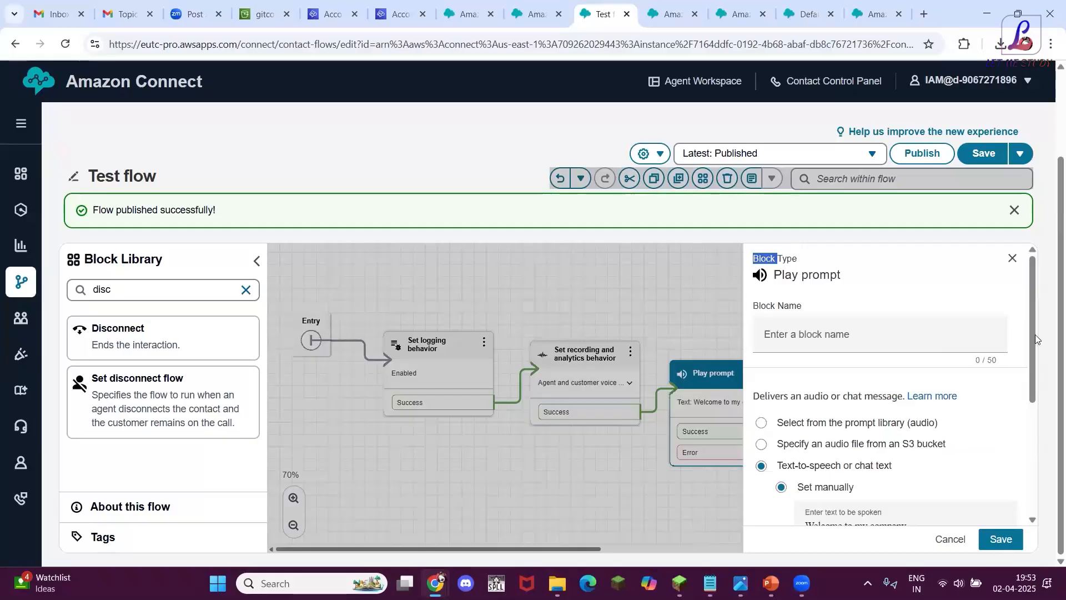
{"action": "scroll", "coordinate": [1038, 356], "scroll_direction": "down", "scroll_amount": 2}
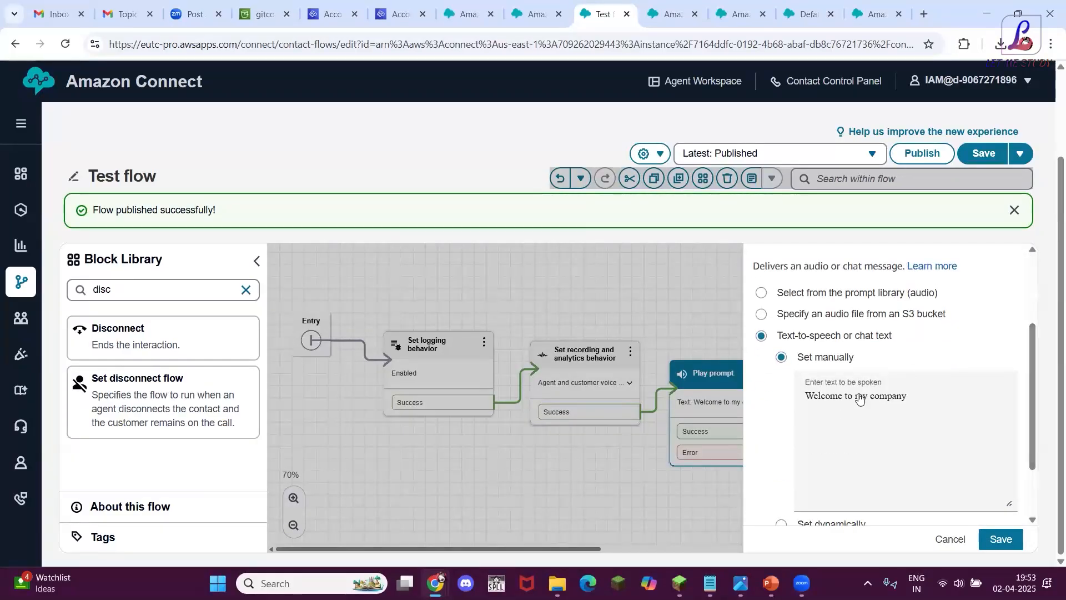
{"action": "left_click", "coordinate": [761, 294]}
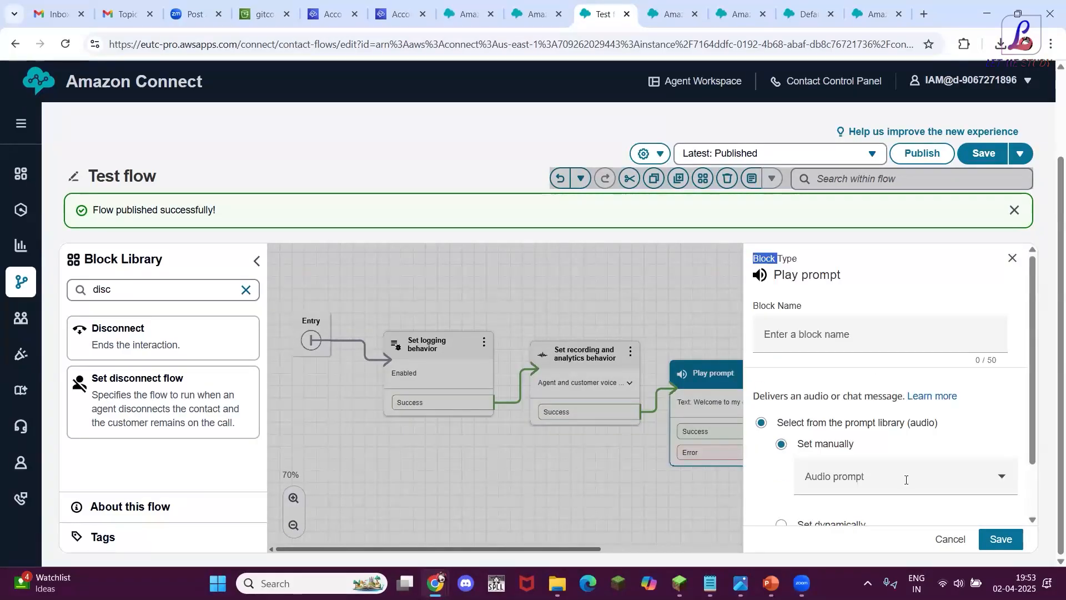
{"action": "left_click", "coordinate": [907, 479]}
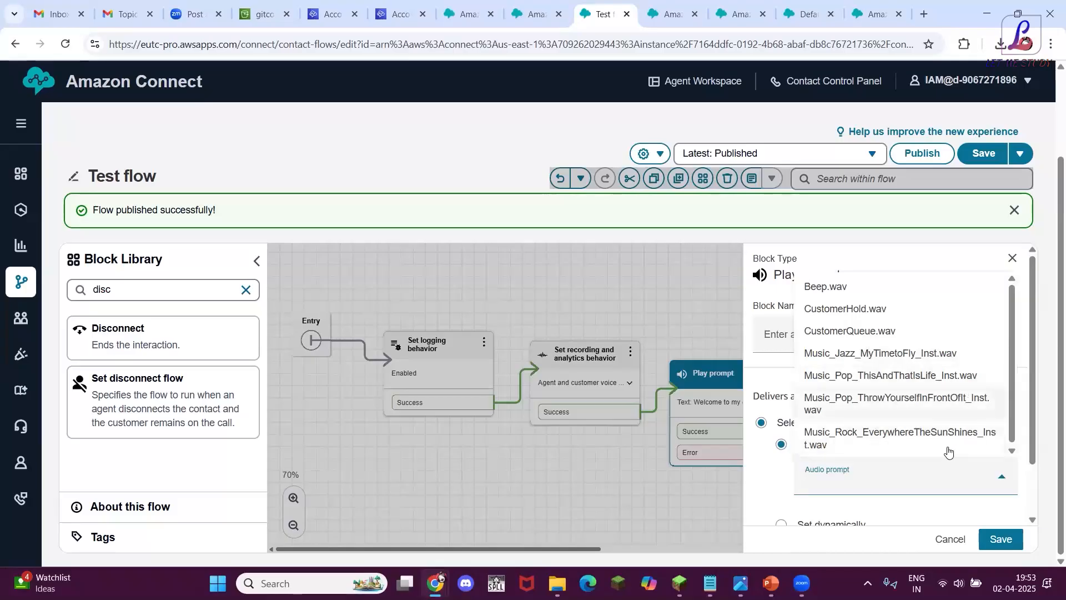
{"action": "left_click", "coordinate": [889, 432]}
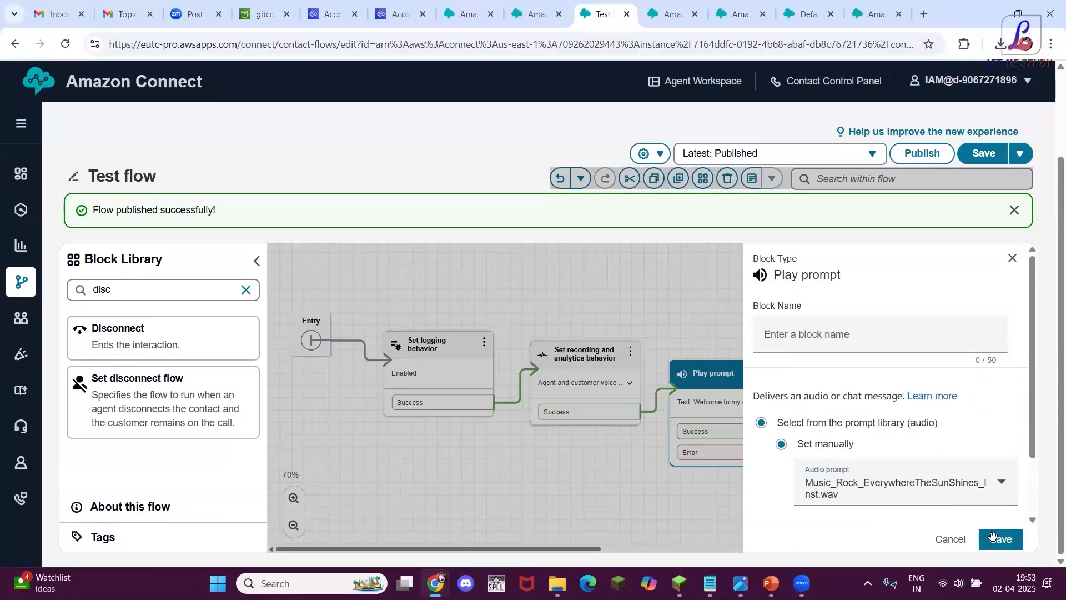
{"action": "left_click", "coordinate": [998, 540]}
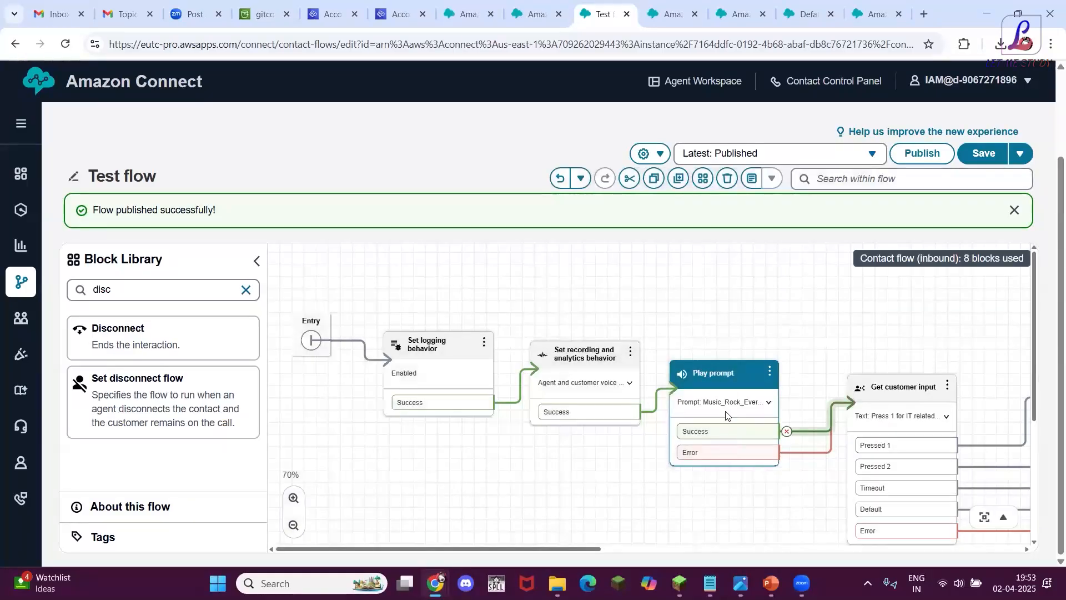
Examine the remaining blocks of the Test flow from Play prompt through the working queues to Disconnect
{"action": "left_click_drag", "start_coordinate": [626, 550], "coordinate": [722, 550]}
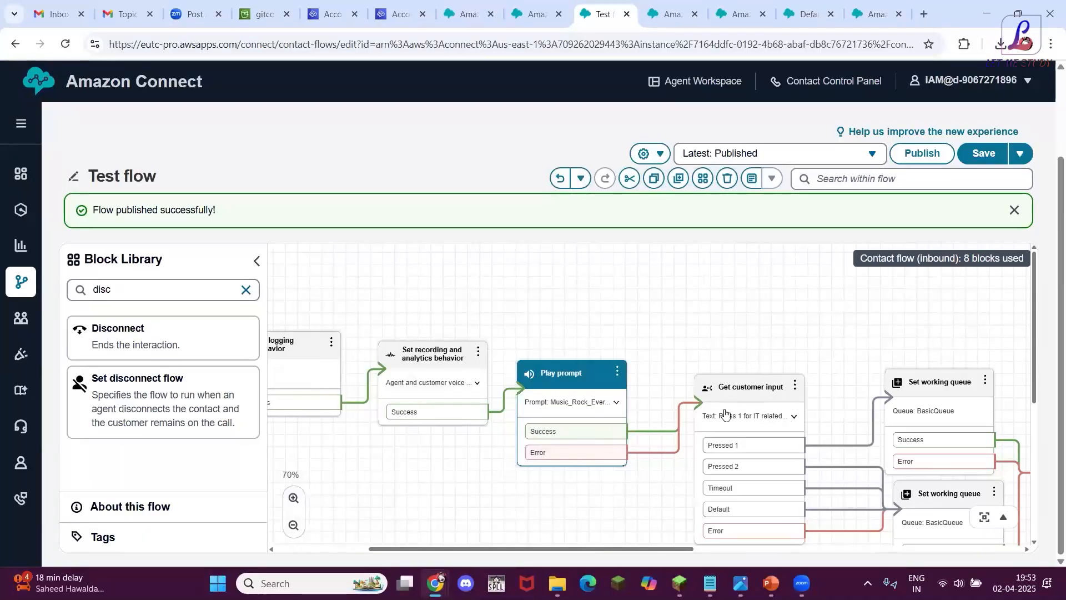
{"action": "mouse_move", "coordinate": [740, 451]}
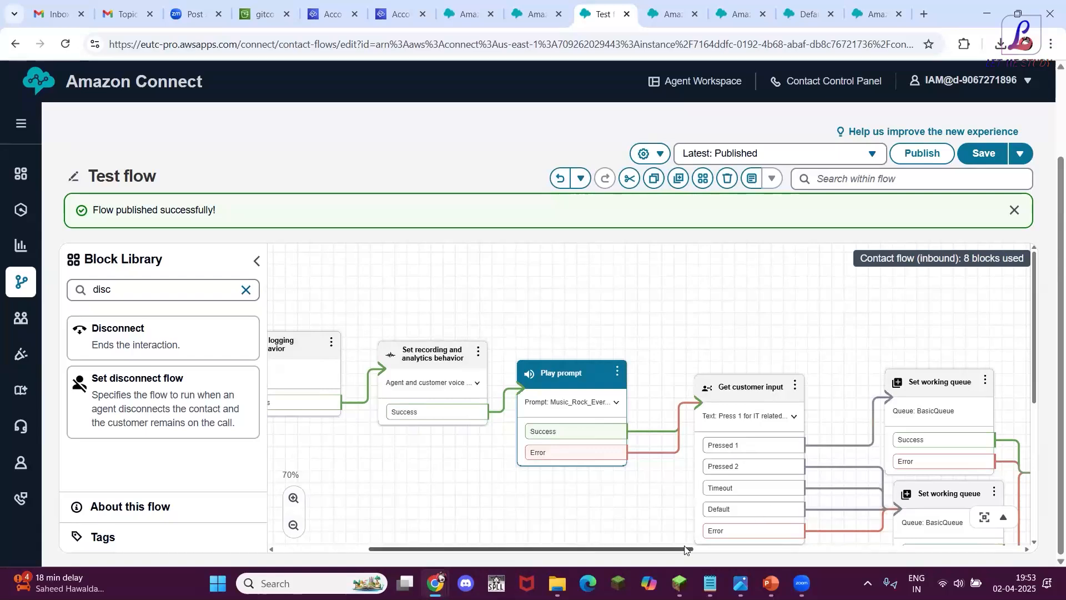
{"action": "left_click", "coordinate": [761, 550]}
{"action": "mouse_move", "coordinate": [822, 557]}
{"action": "left_mouse_down"}
{"action": "mouse_move", "coordinate": [837, 557]}
{"action": "mouse_move", "coordinate": [715, 564]}
{"action": "mouse_move", "coordinate": [855, 565]}
{"action": "mouse_move", "coordinate": [812, 566]}
{"action": "left_mouse_up"}
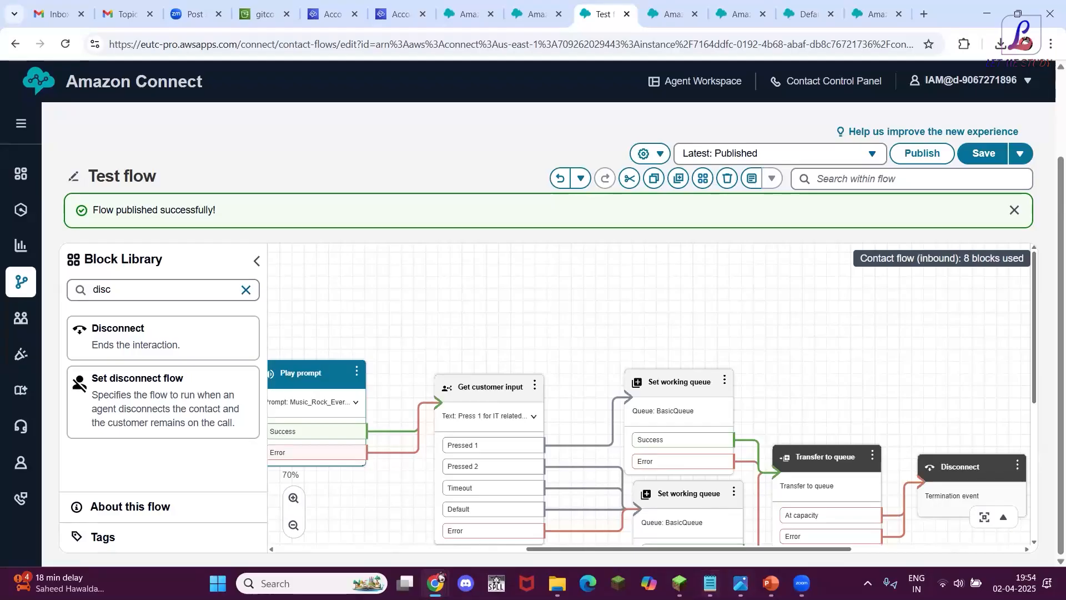
Bring up the Contact Control Panel window, close its number pad, minimize it, and return to the Test flow
{"action": "mouse_move", "coordinate": [435, 583]}
{"action": "left_click", "coordinate": [510, 511]}
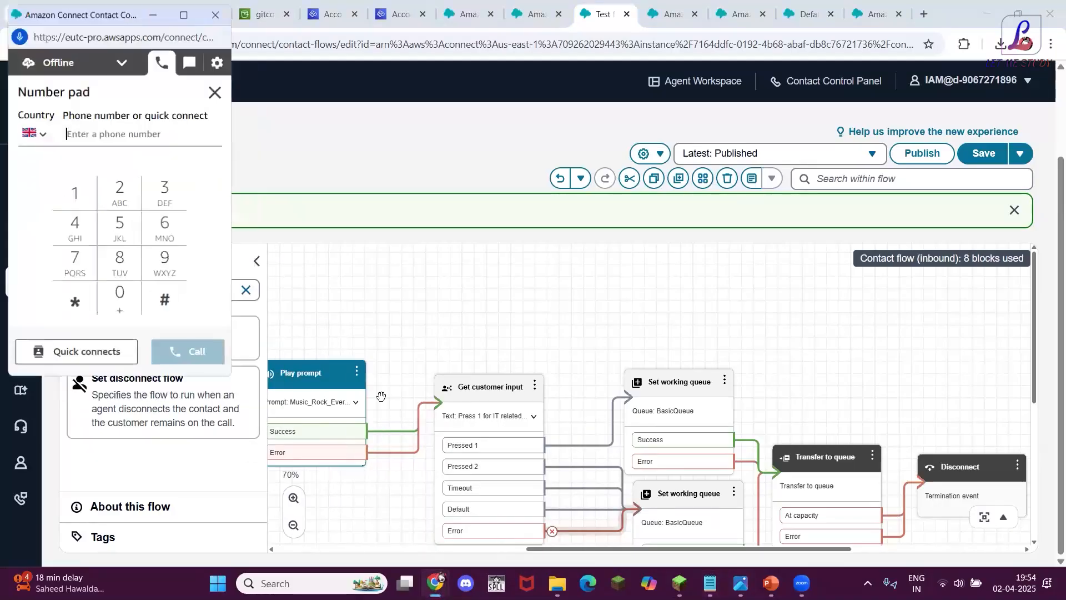
{"action": "left_click", "coordinate": [213, 89]}
{"action": "left_click", "coordinate": [156, 19]}
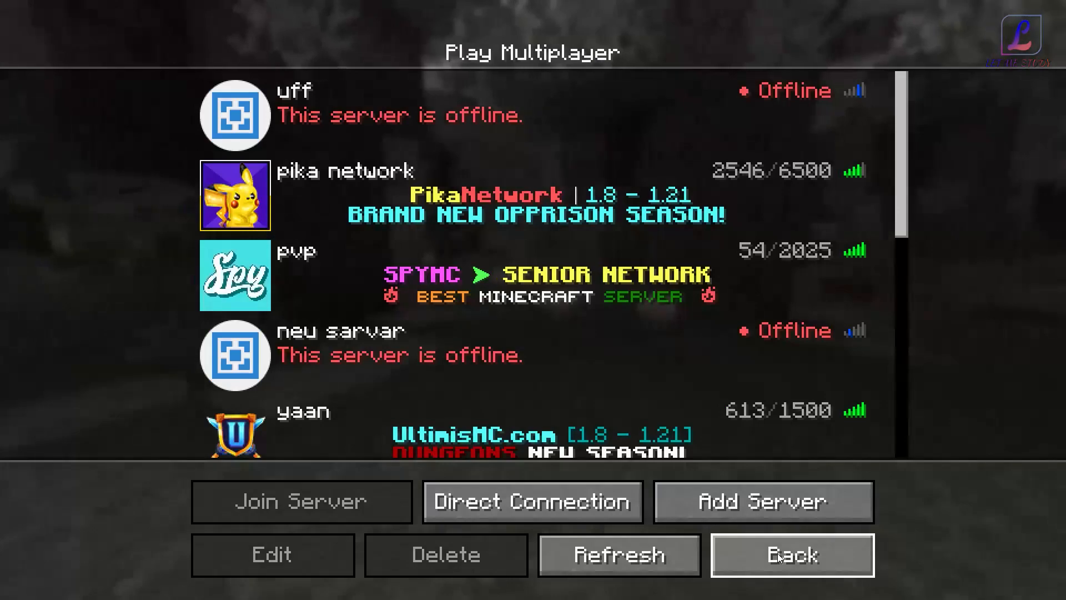
{"action": "key", "text": "Escape"}
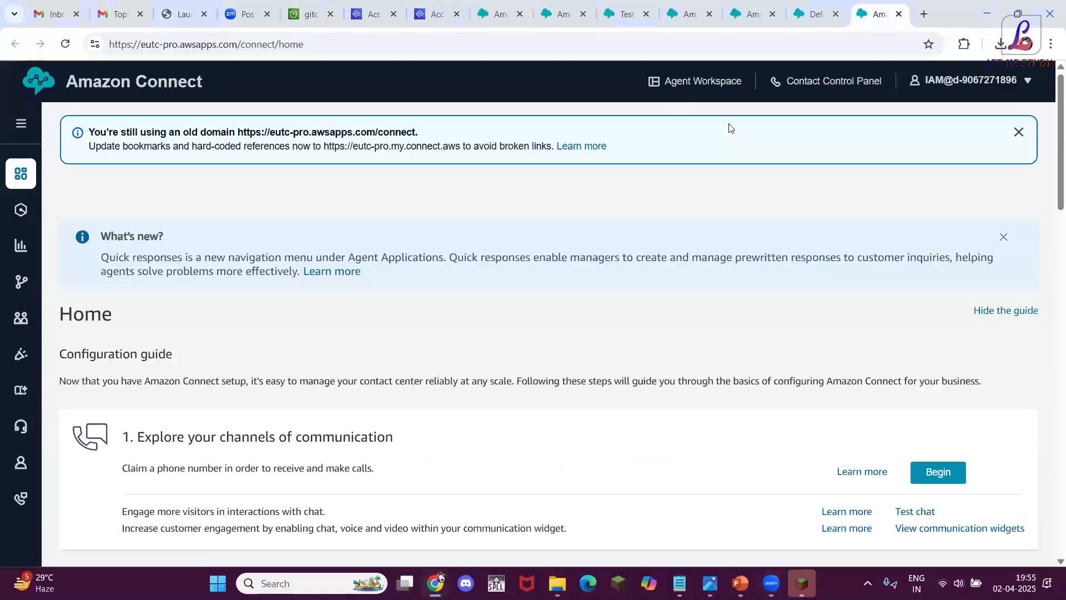
{"action": "left_click", "coordinate": [624, 14]}
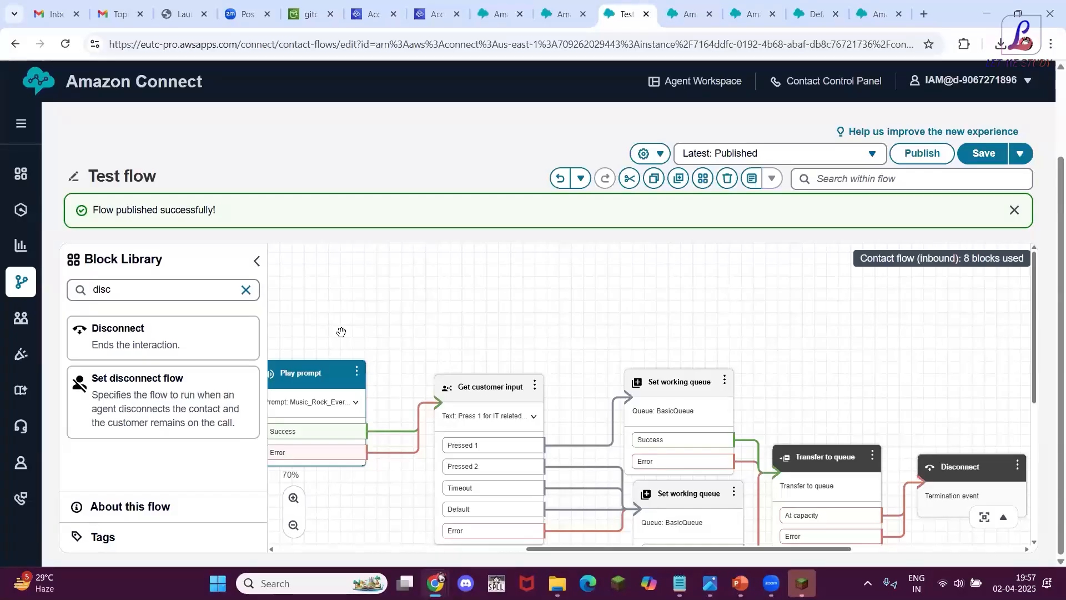
Open the Amazon Connect instances list in the AWS console and start adding a new instance
{"action": "left_click", "coordinate": [376, 13]}
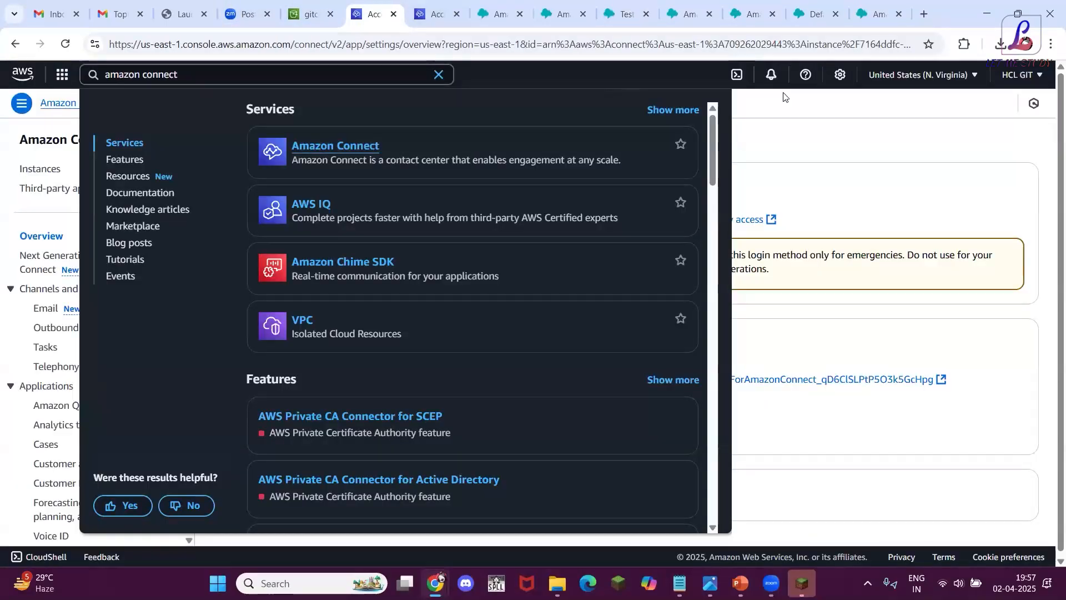
{"action": "left_click", "coordinate": [787, 106]}
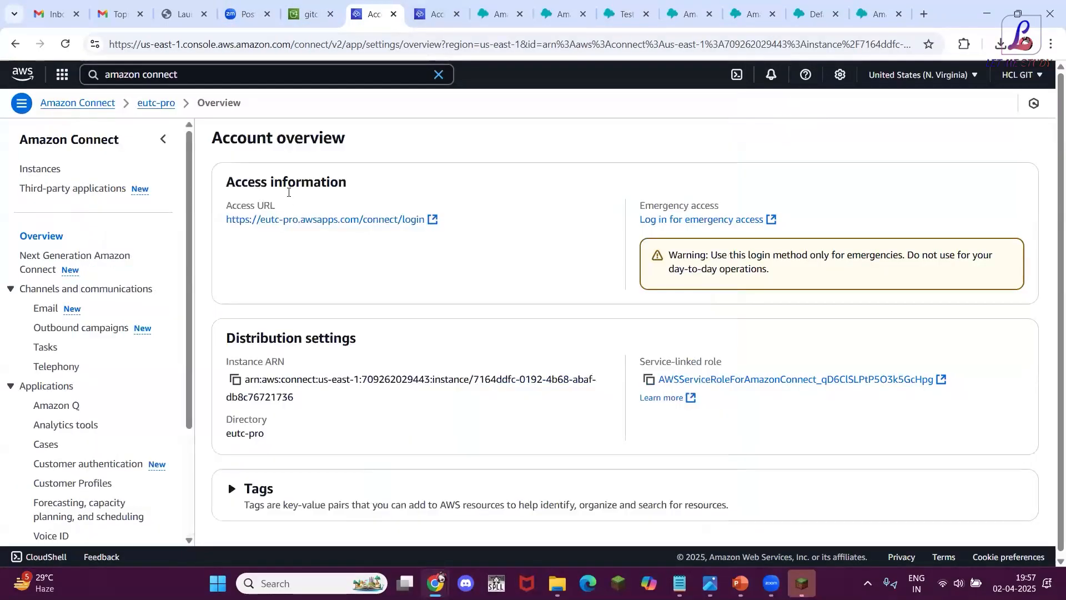
{"action": "left_click", "coordinate": [78, 104]}
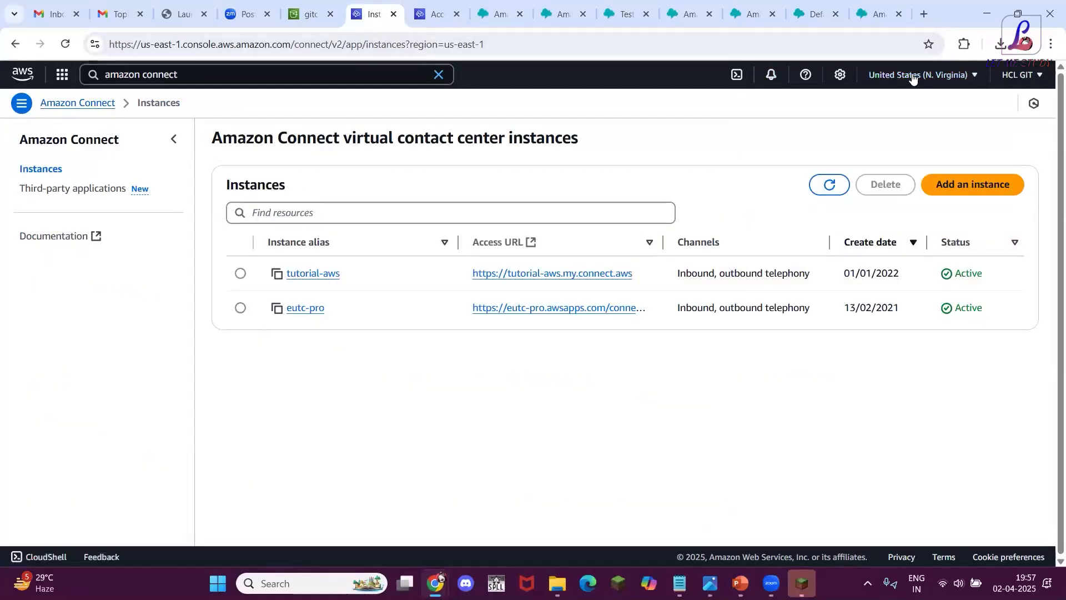
{"action": "left_click", "coordinate": [965, 188]}
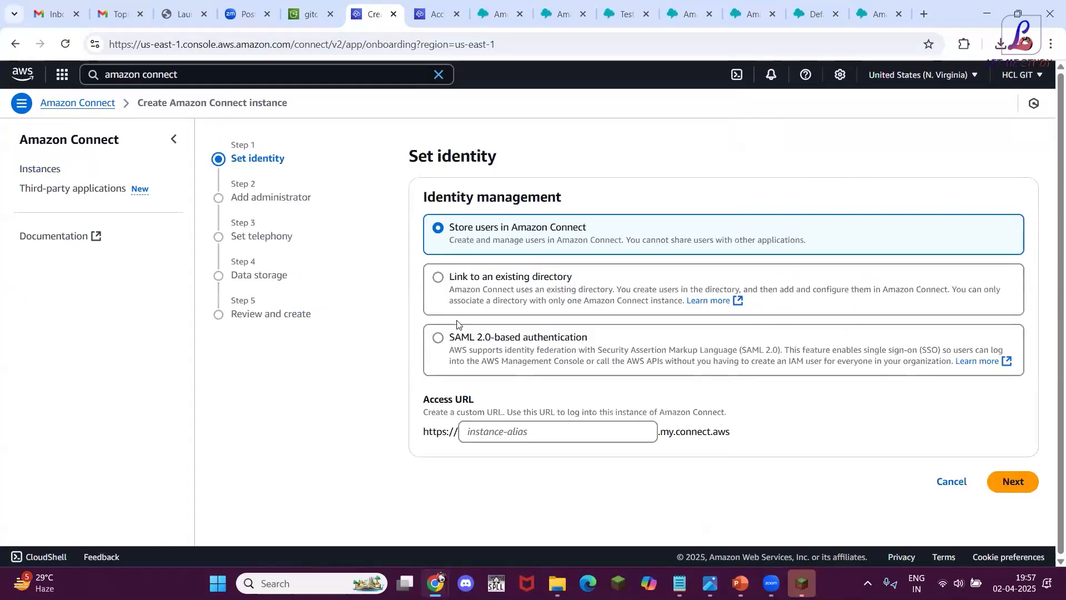
Review the existing directory and SAML 2.0-based identity options for the new instance, and reselect Store users in Amazon Connect
{"action": "left_click", "coordinate": [439, 278]}
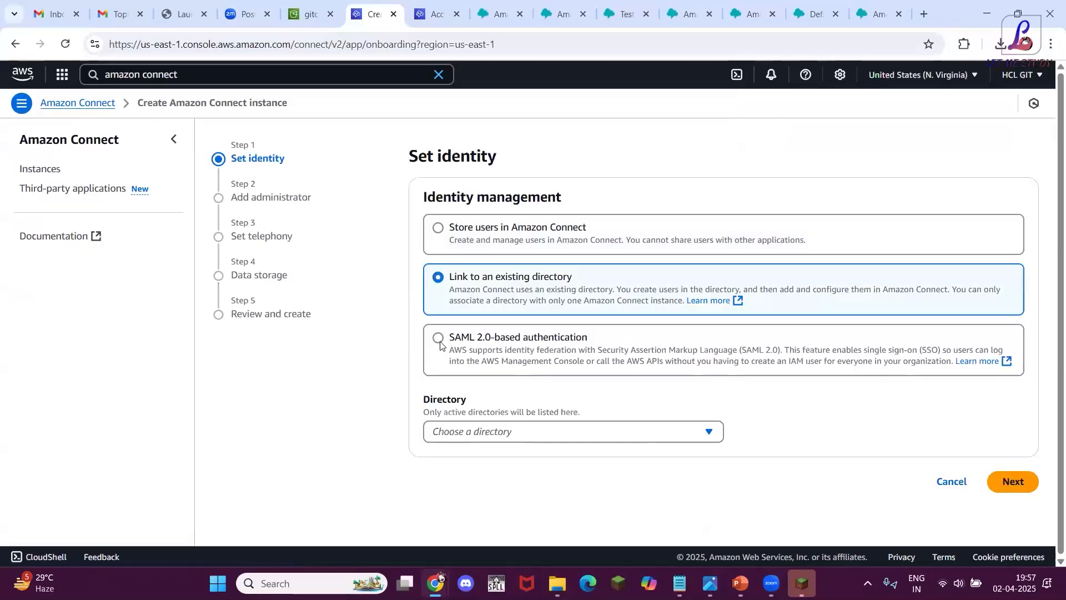
{"action": "left_click", "coordinate": [440, 339]}
{"action": "left_click", "coordinate": [438, 228]}
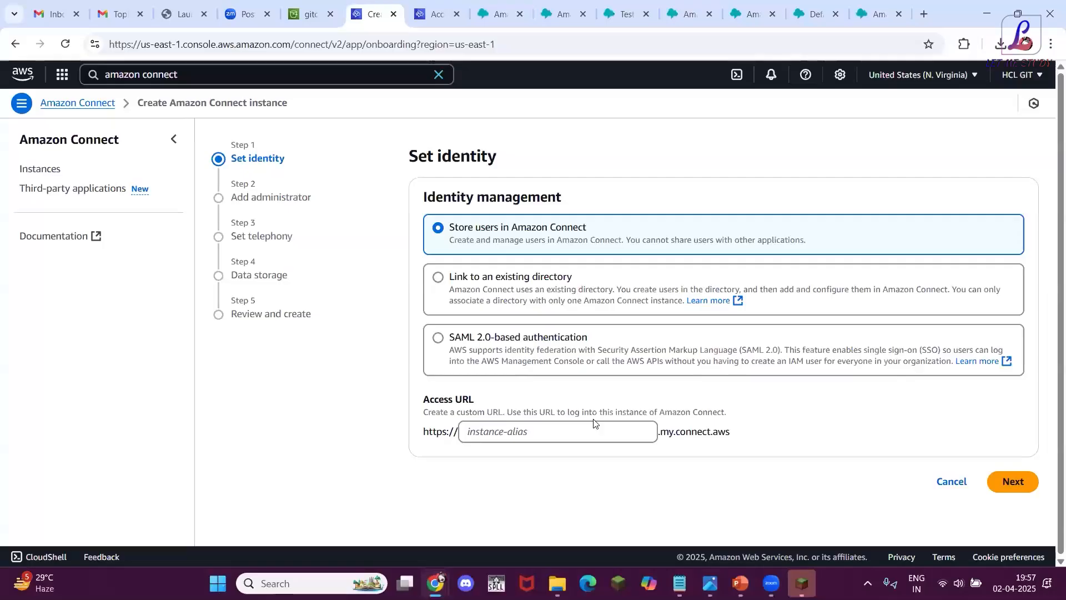
Return to the Hours of operation page in Amazon Connect and review the available Analytics and optimization and Users options
{"action": "key", "text": "ctrl+Tab"}
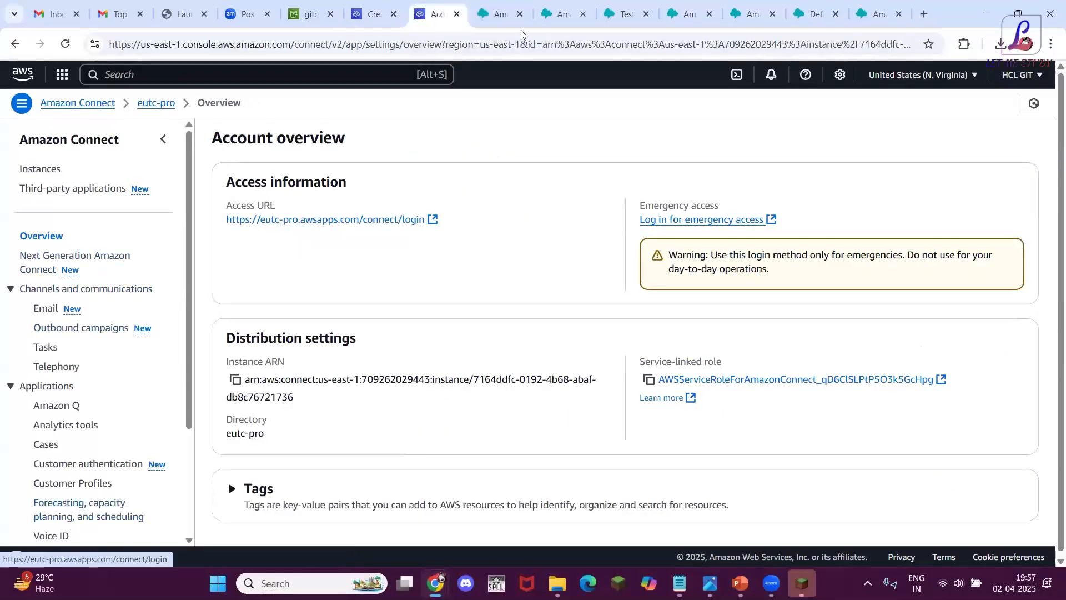
{"action": "left_click", "coordinate": [496, 14]}
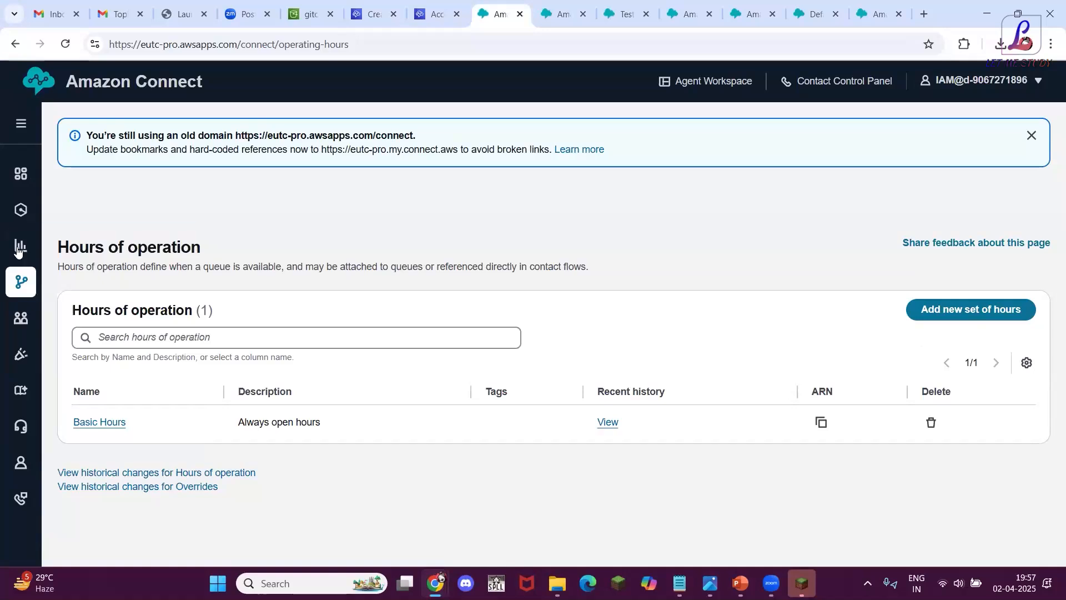
{"action": "mouse_move", "coordinate": [17, 248]}
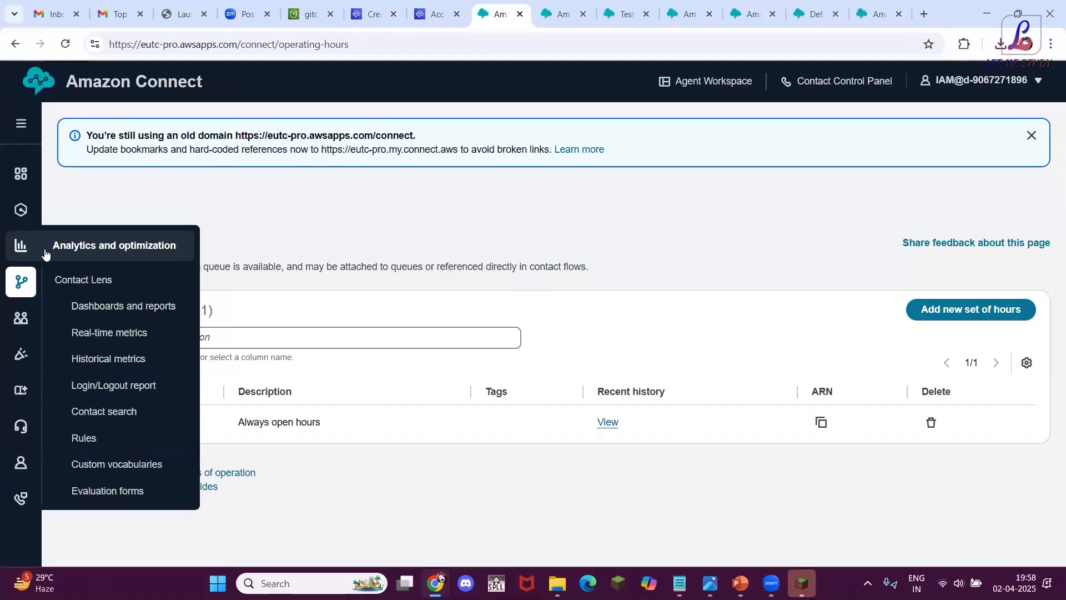
{"action": "mouse_move", "coordinate": [24, 321]}
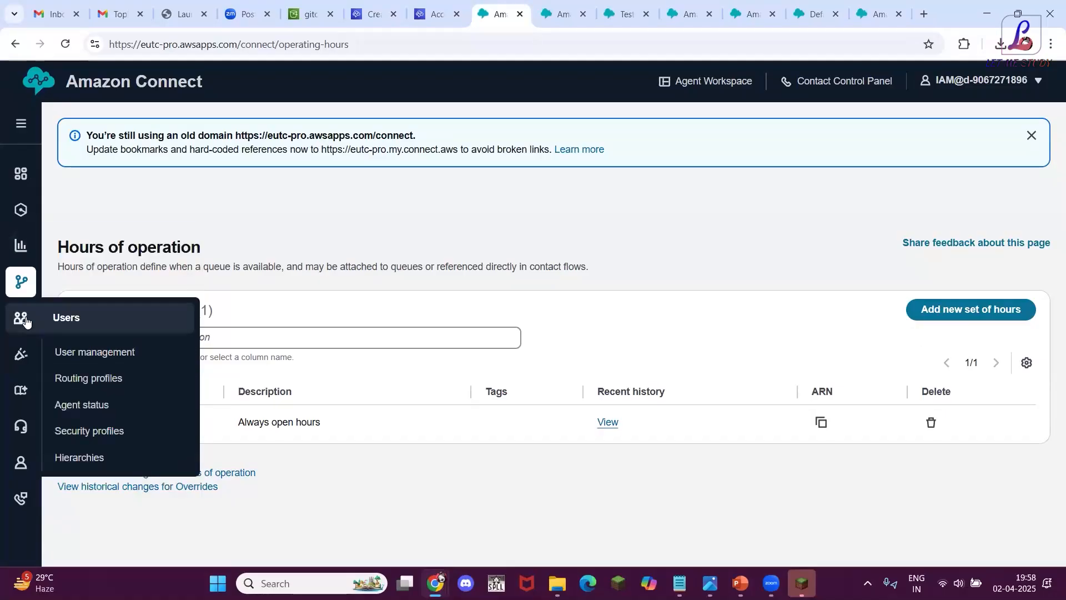